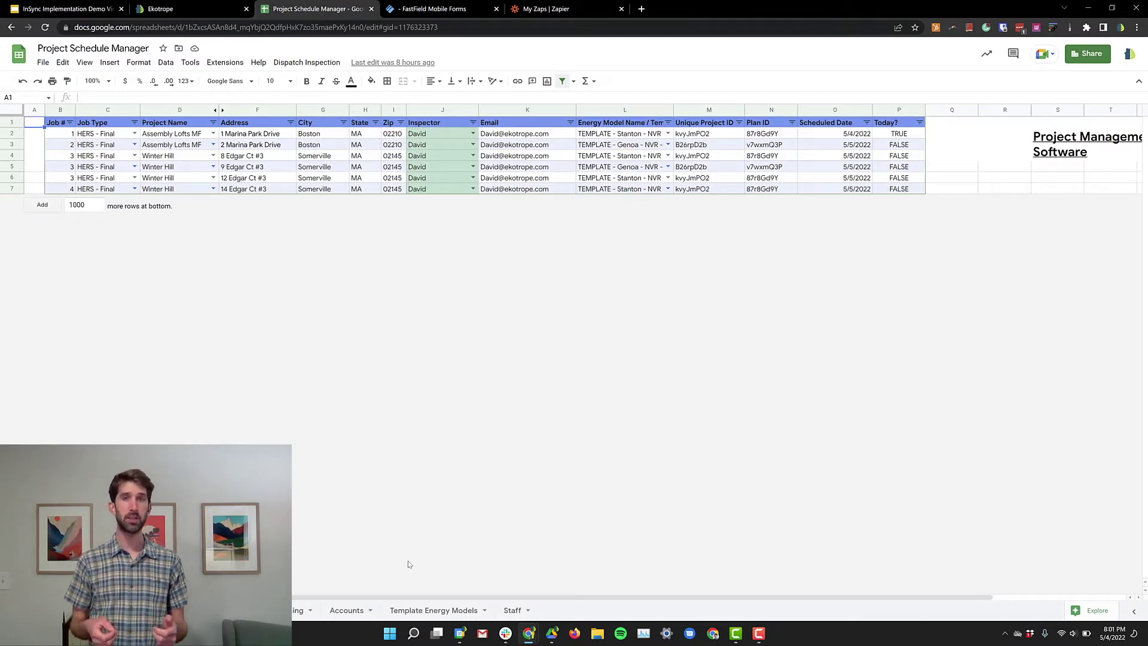
Step: Review template numbers 1 through 5 on the Template Energy Models sheet
click(419, 614)
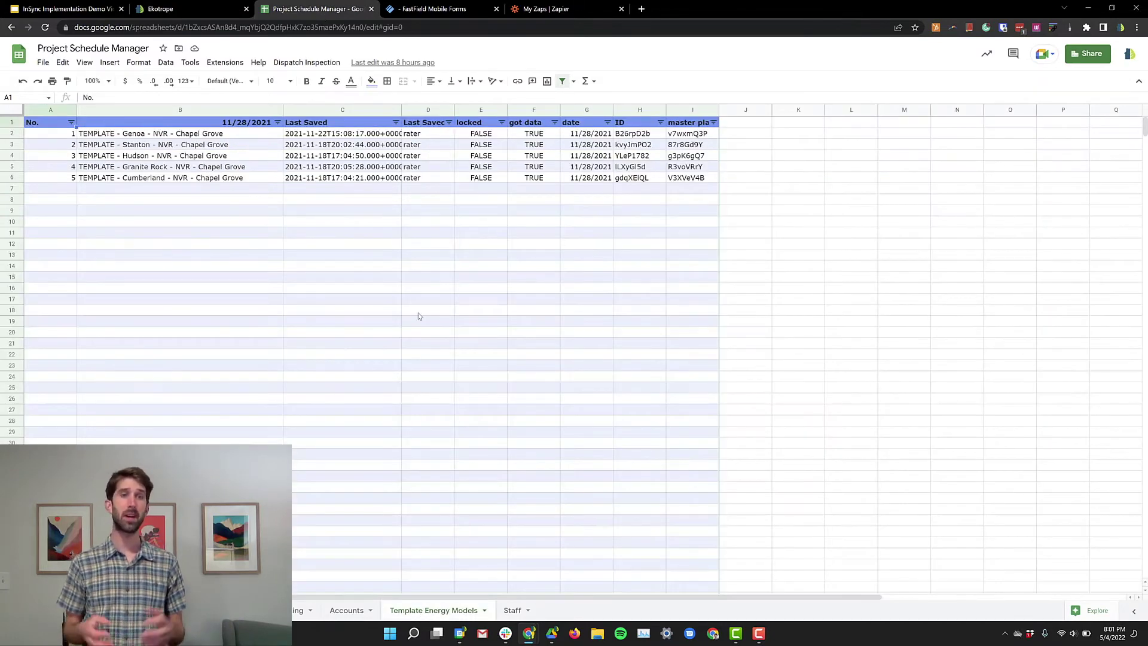
click(58, 135)
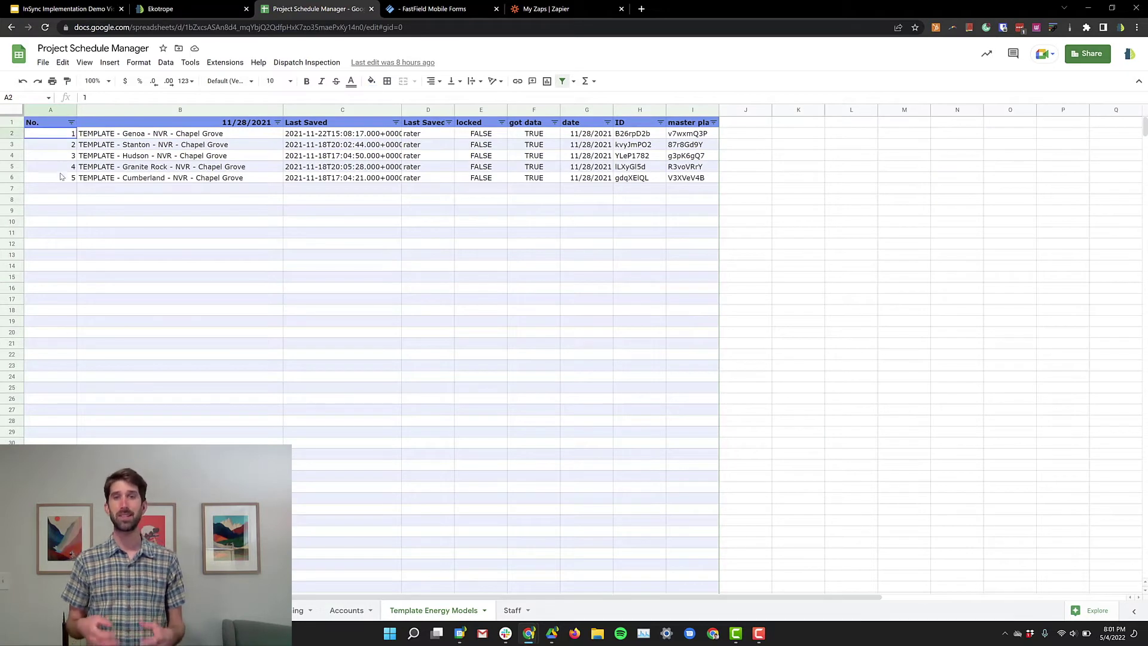
drag(60, 174, 62, 185)
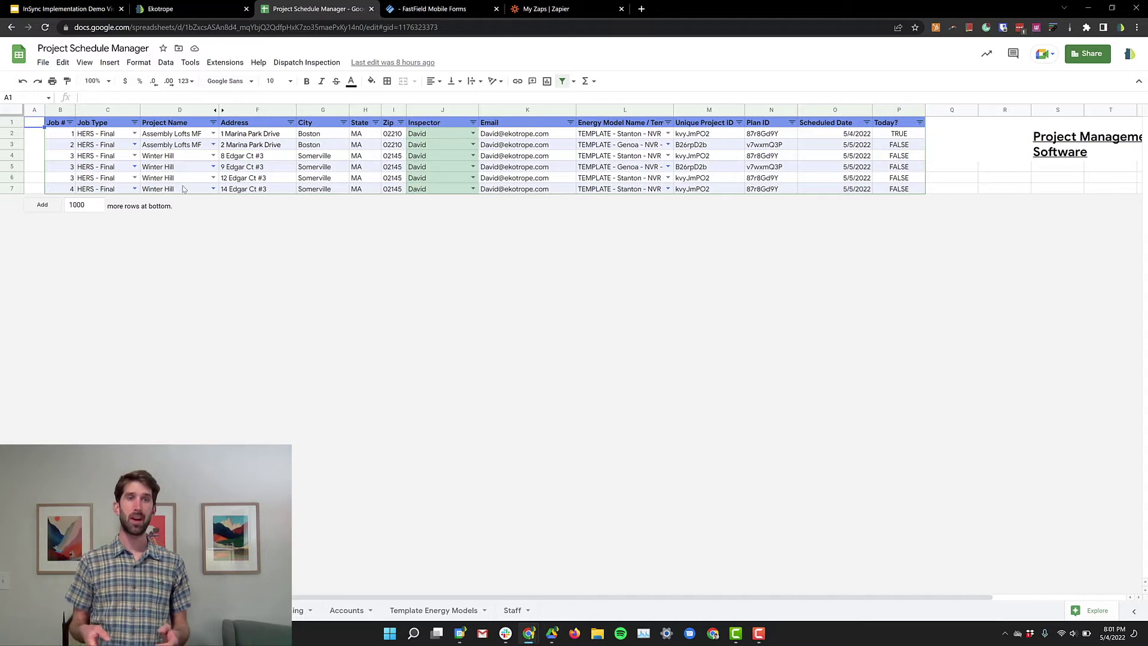
Step: Add a single empty row below the last HERS job in the jobs table
click(184, 189)
drag(73, 205, 125, 213)
key(BackSpace)
click(39, 205)
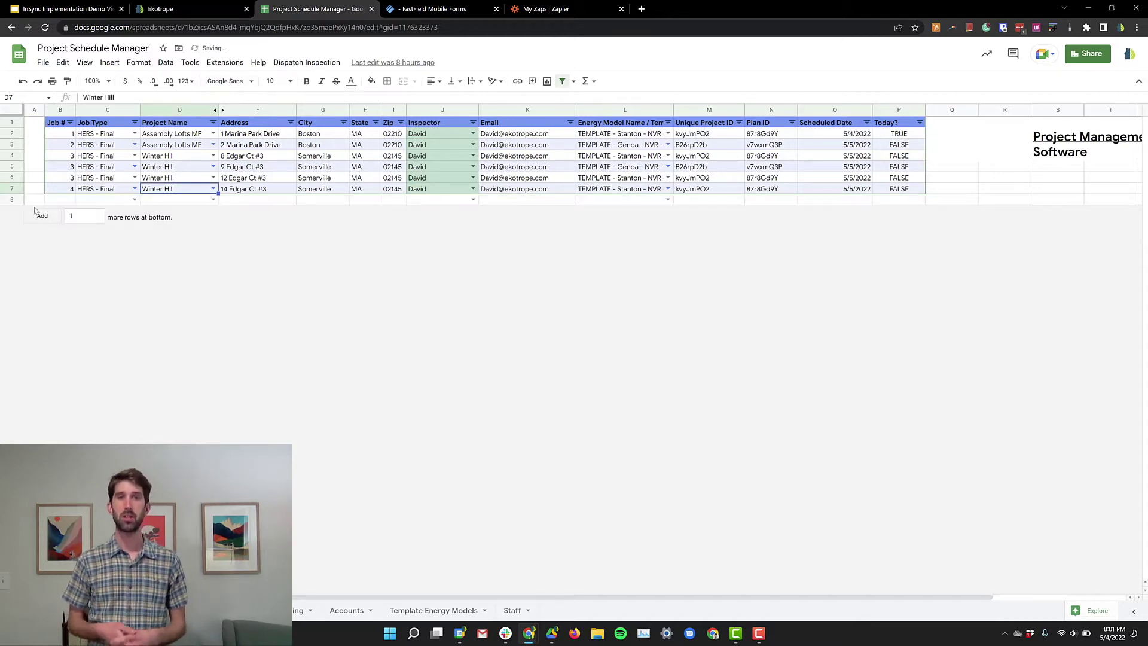
click(68, 189)
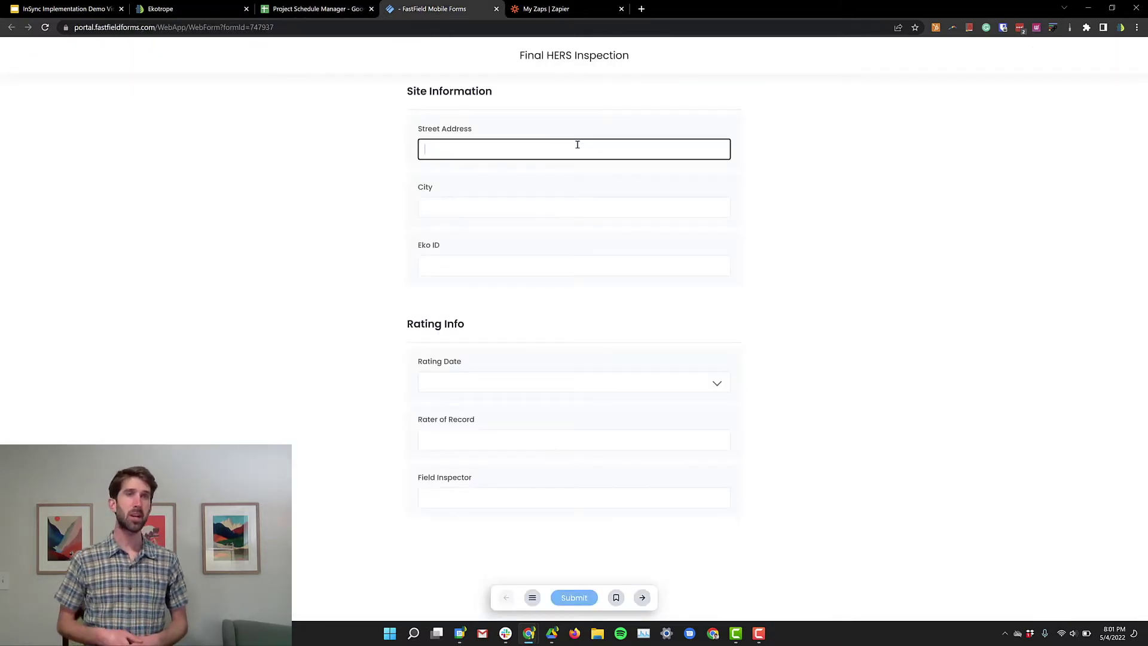
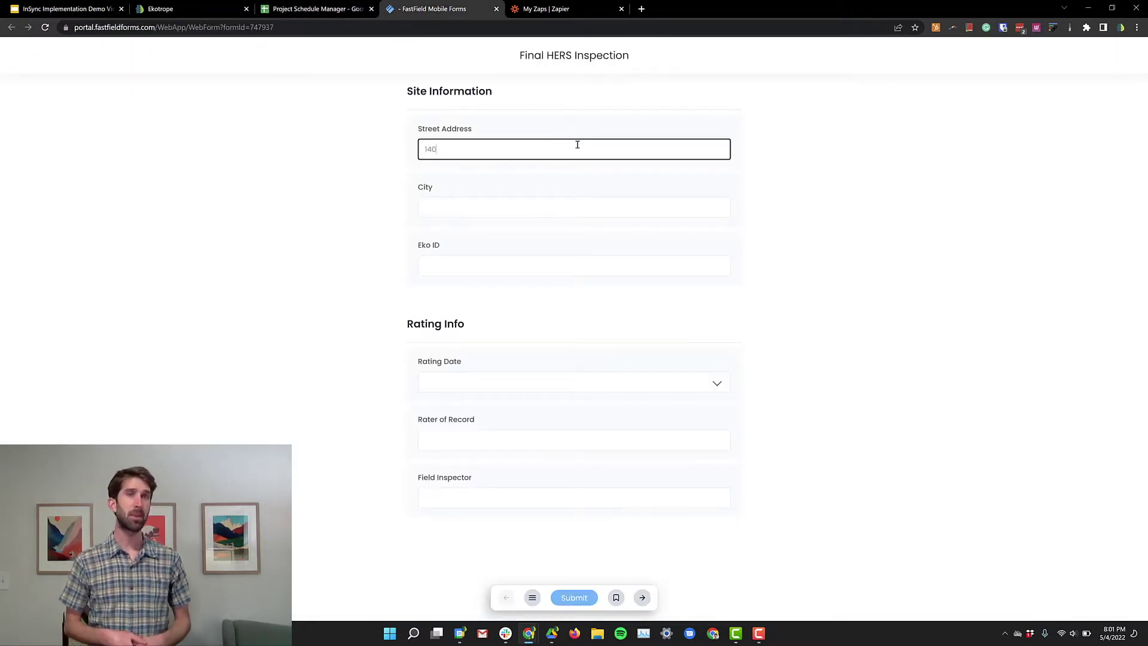
Step: Enter the site address and city, rating date May 04, 2022, and the rater and inspector names
key(Tab)
text(Keosauqua)
key(Tab)
key(Tab)
click(645, 383)
click(492, 453)
click(488, 444)
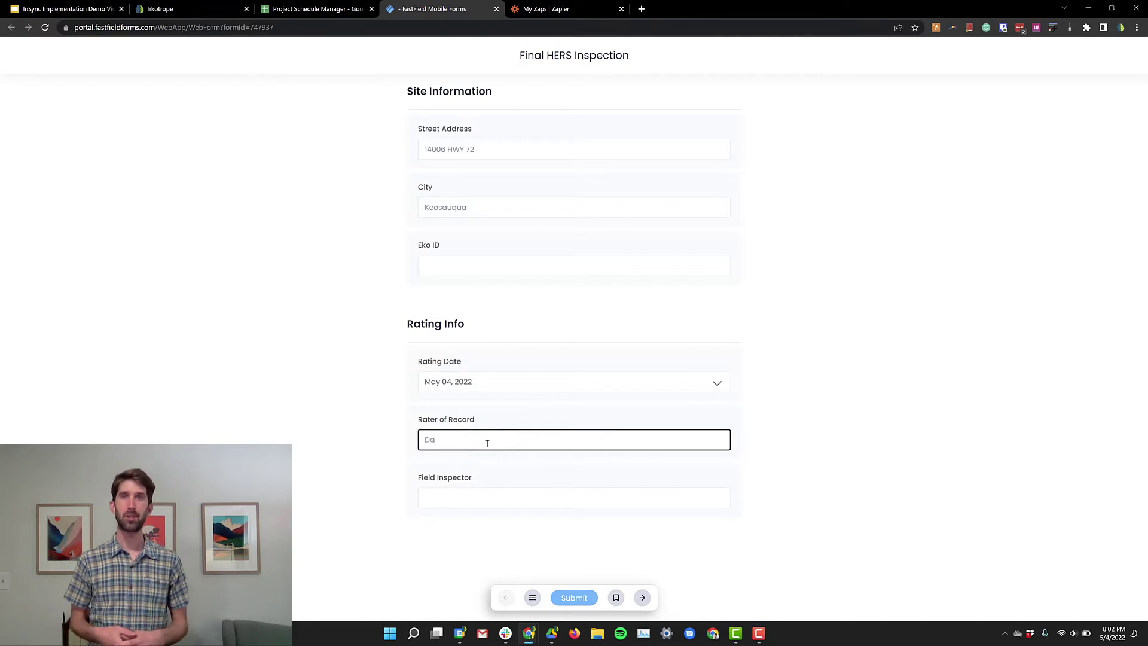
key(Tab)
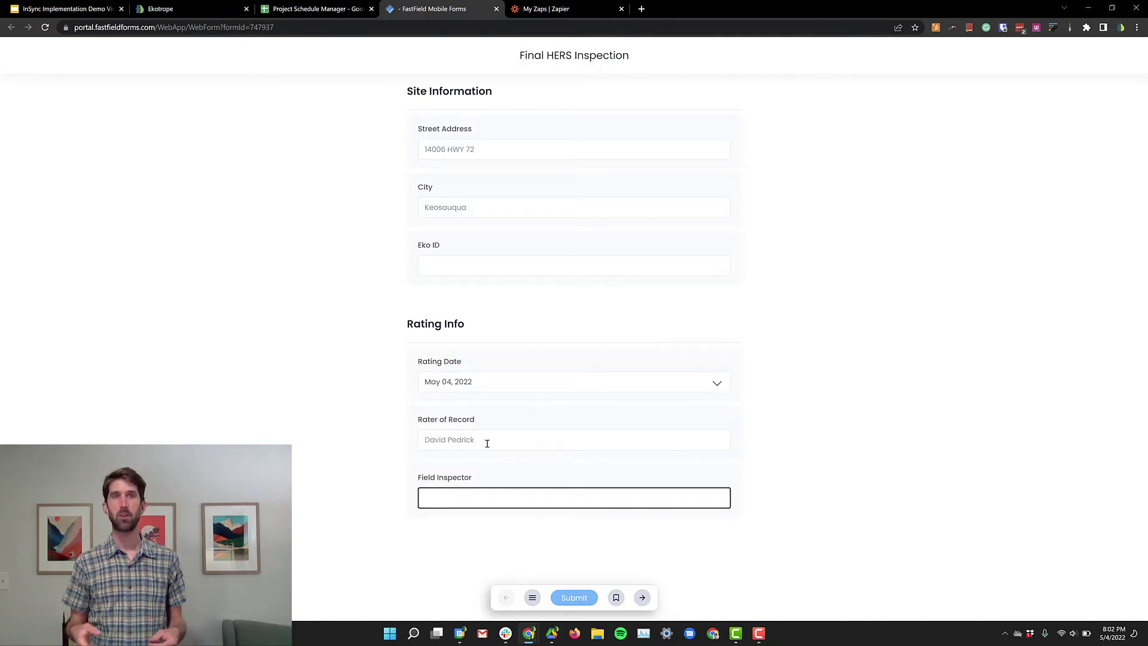
Step: Fill General Info: 2 floors, 4 bedrooms, 1400 floor area, 14000 infiltration volume, North orientation
click(642, 598)
click(513, 156)
text(2)
key(Tab)
text(4)
key(Tab)
text(1400)
key(Tab)
text(14000)
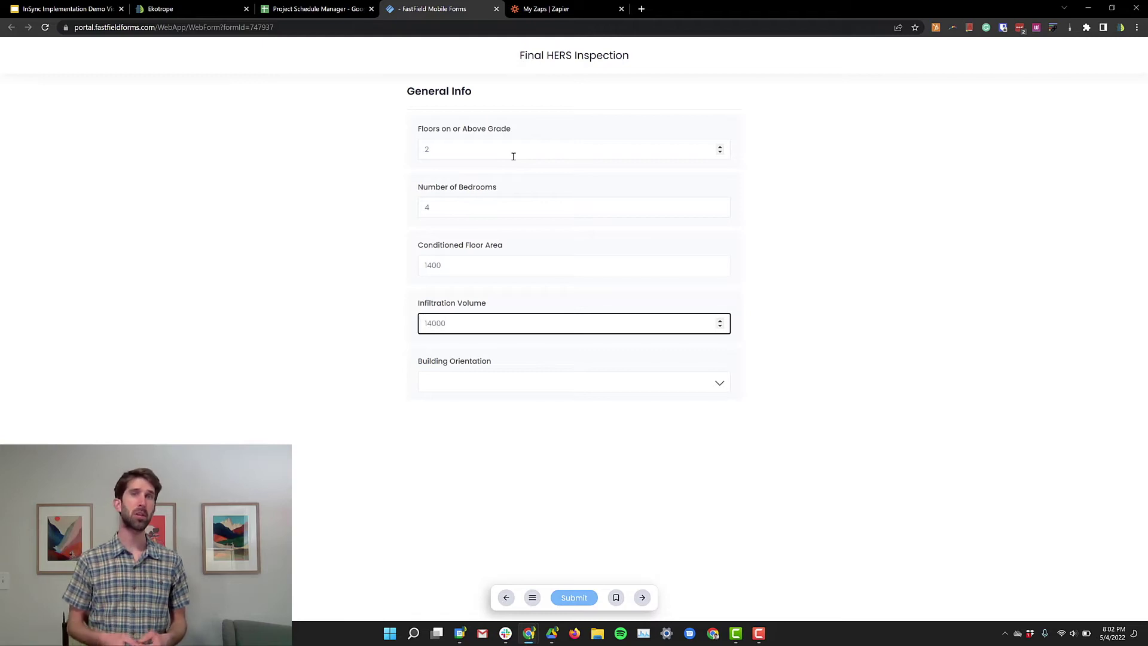
key(Tab)
click(530, 382)
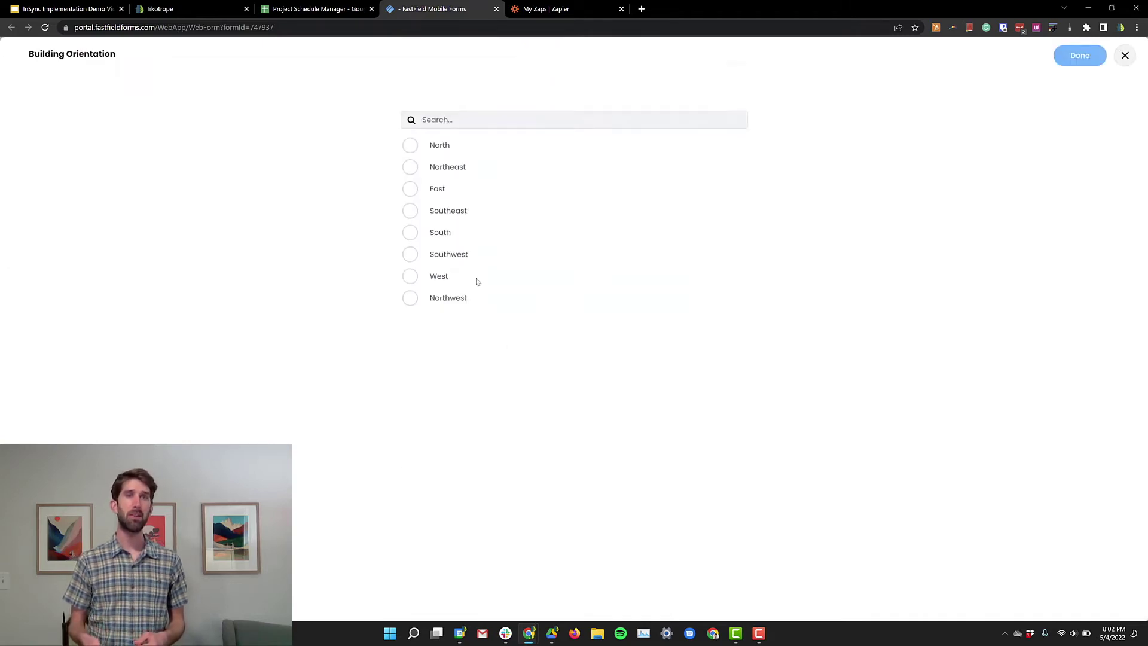
click(418, 151)
Step: Enter 15 fluorescents, 15 LEDs, 0 incandescents and blower door result 1231 ACC, then switch to Zapier
click(643, 597)
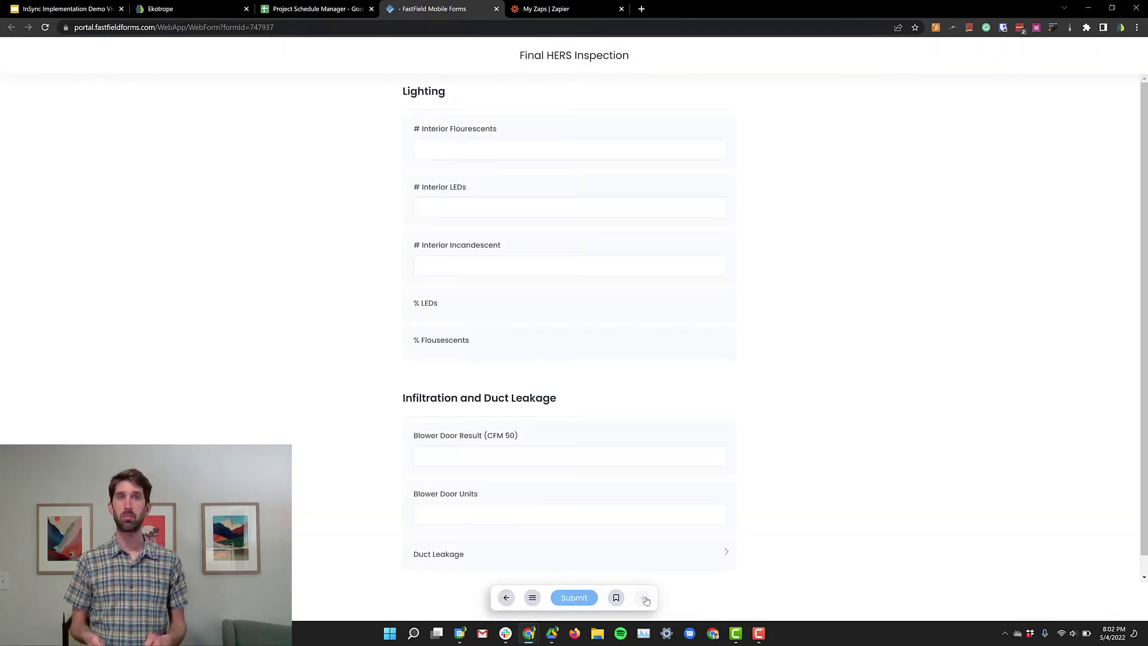
click(543, 150)
text(15)
click(529, 208)
text(15)
key(Tab)
text(0)
key(Tab)
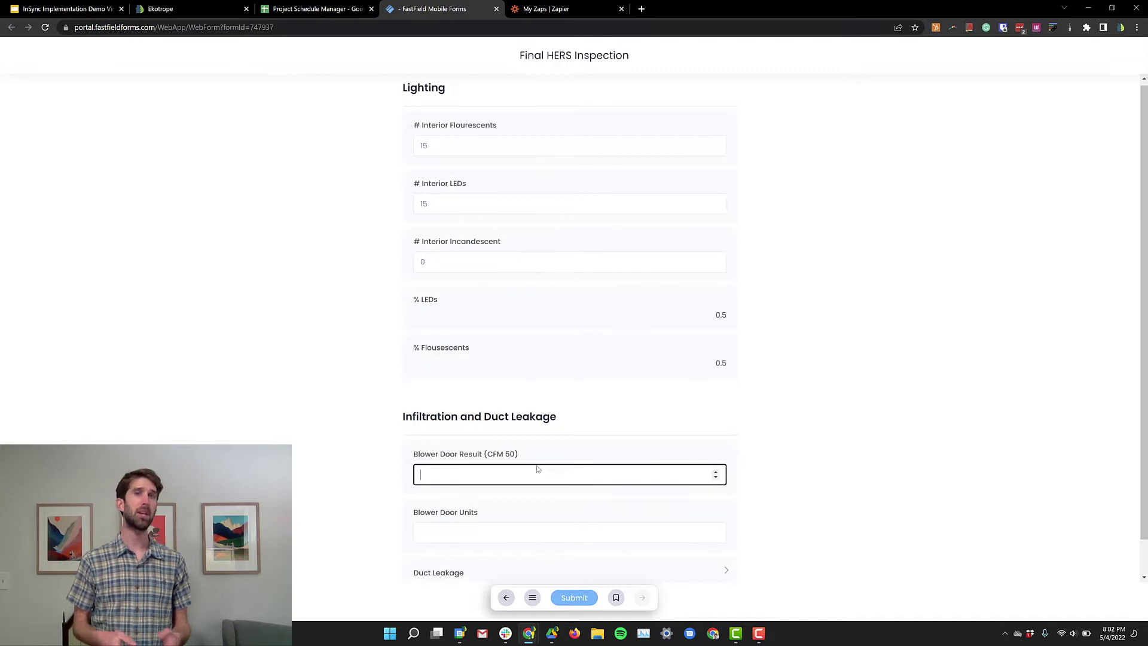
text(1231)
key(Tab)
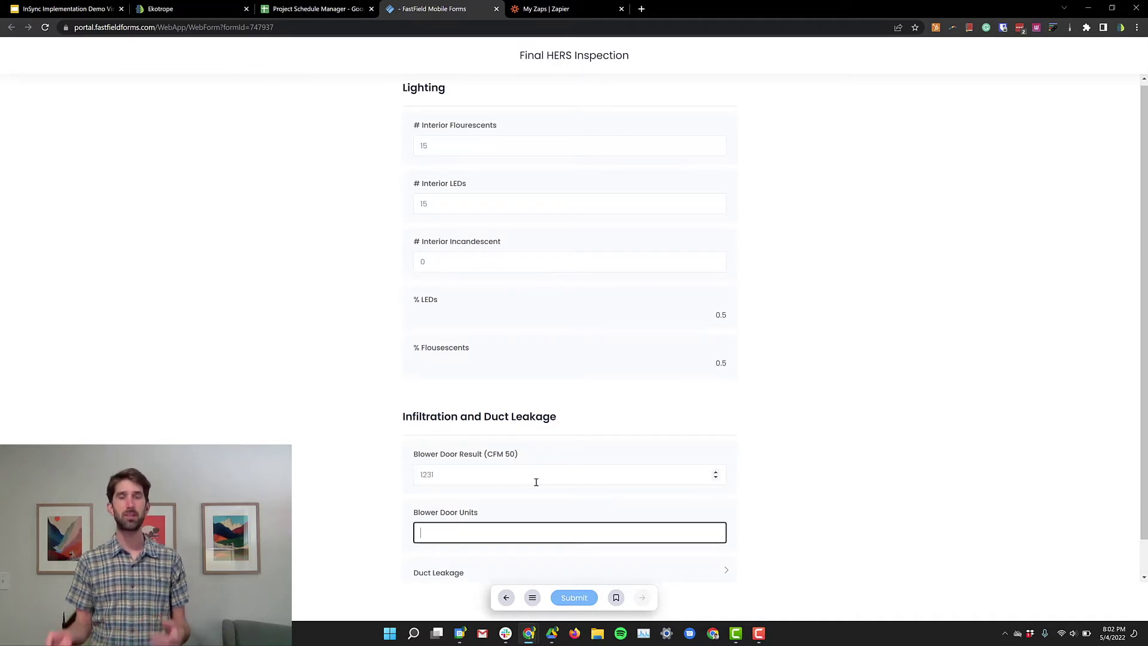
text(ACC)
key(ctrl+Tab)
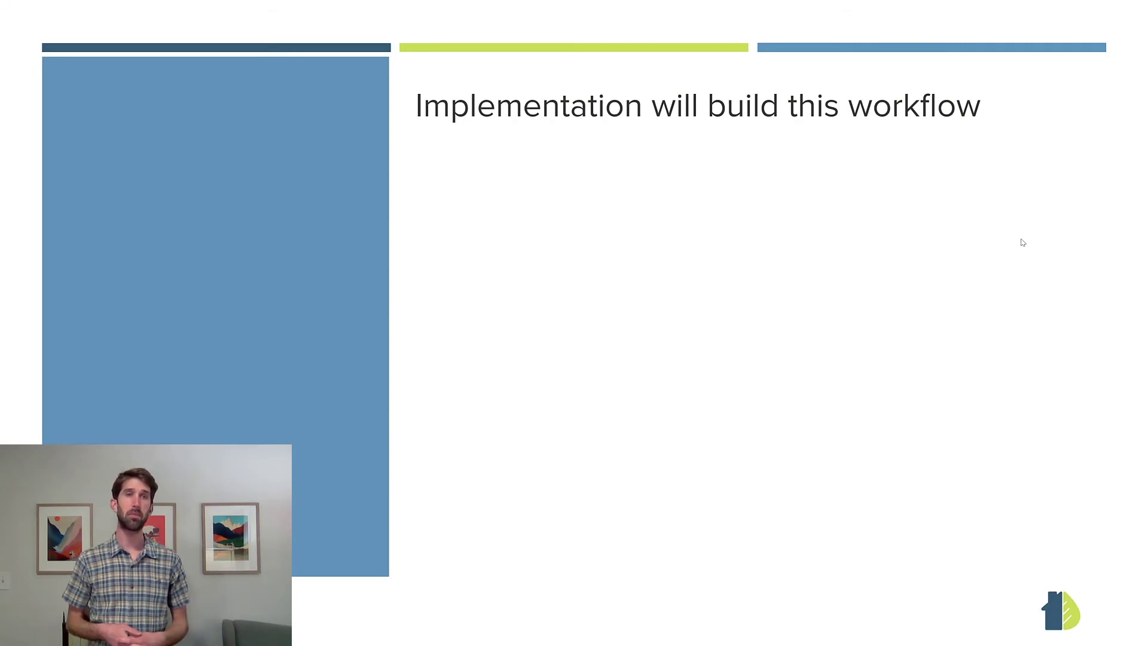
Step: Reveal the five workflow bullets, from building a template energy model to uploading Inspection Sync files
key(Right)
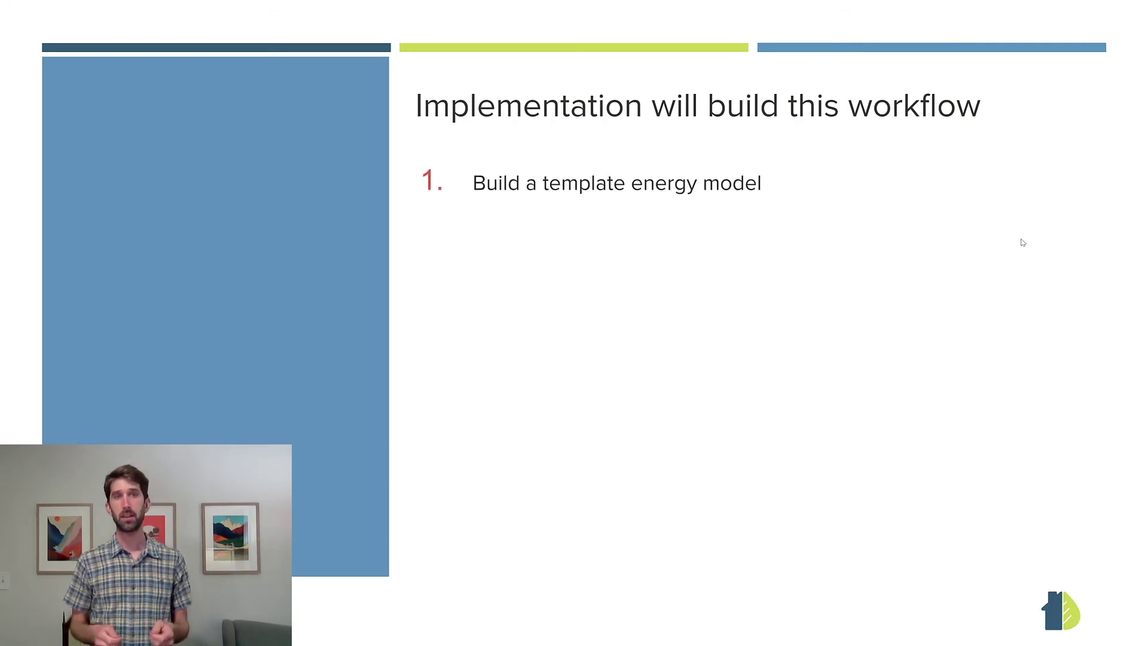
key(Right)
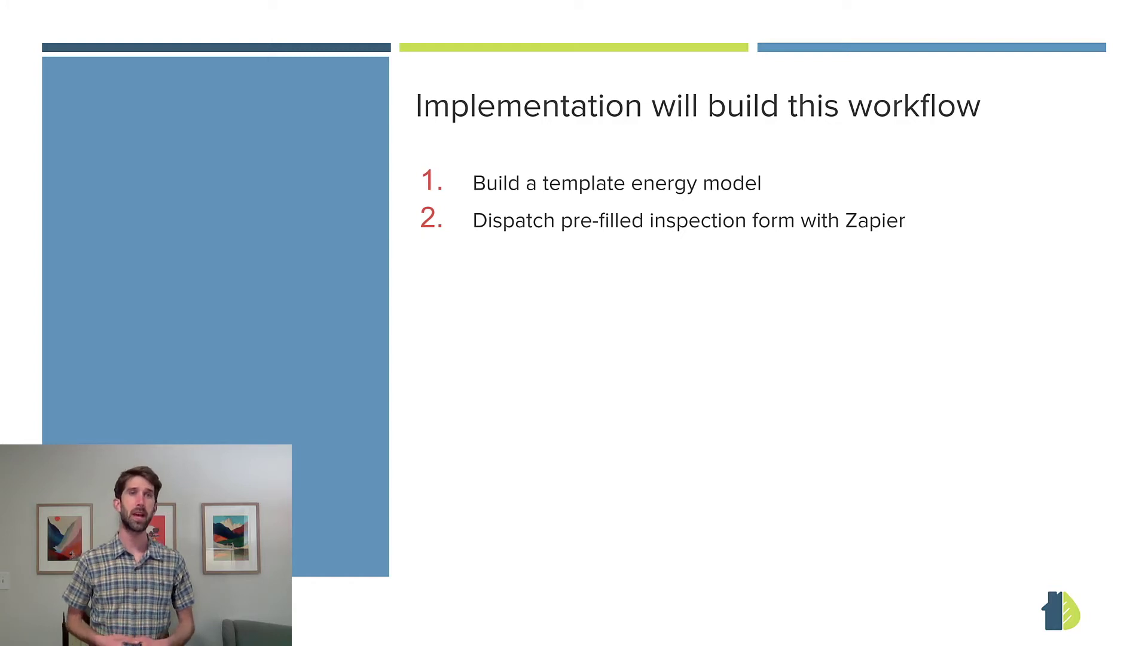
key(Right)
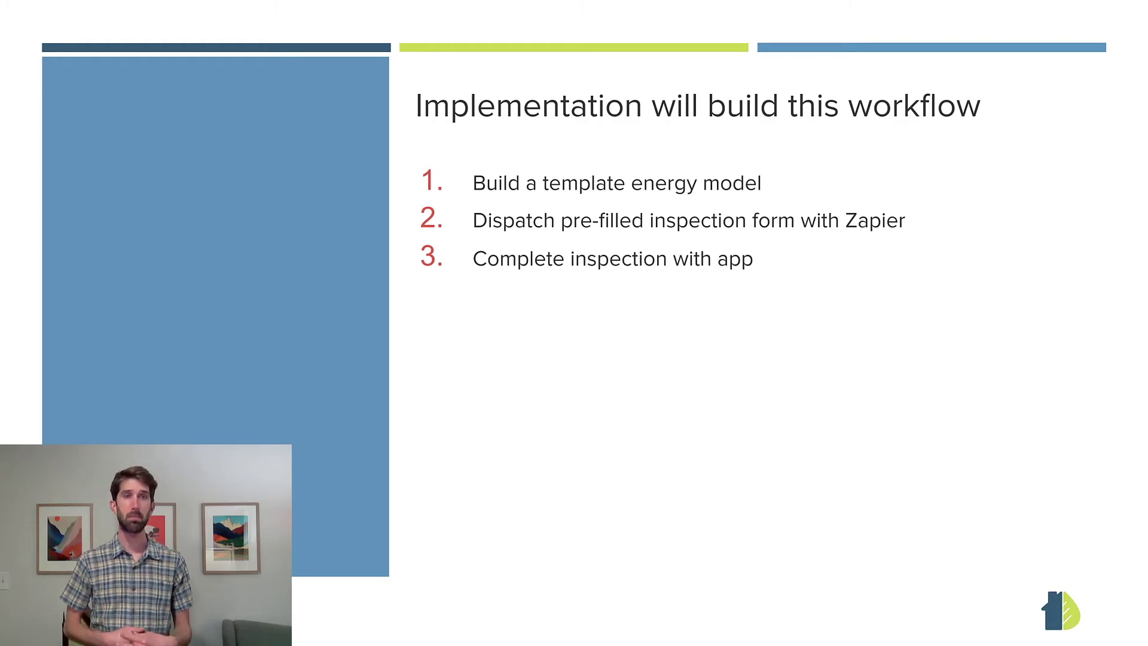
key(Right)
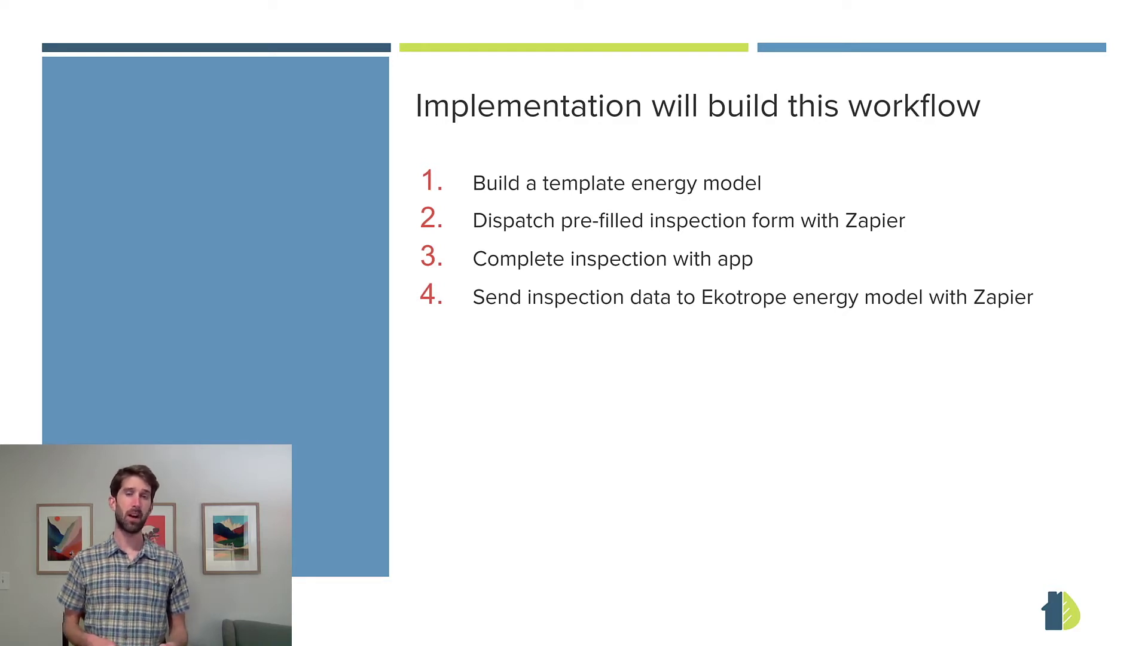
key(Right)
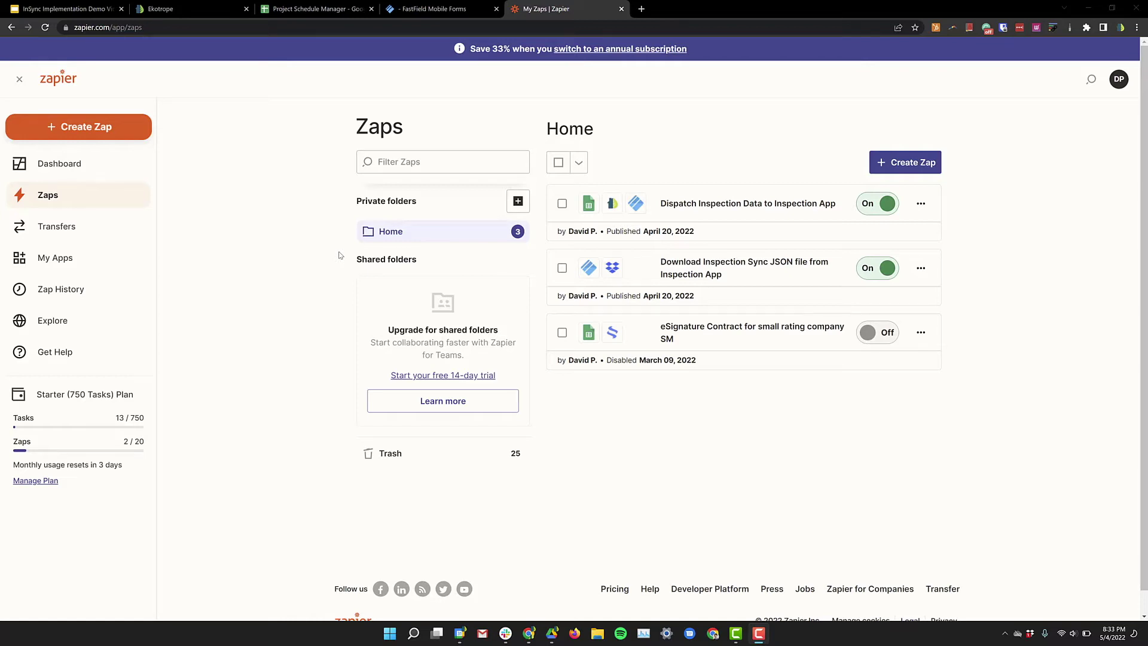
Step: Create a new Zap from the My Zaps page
click(909, 165)
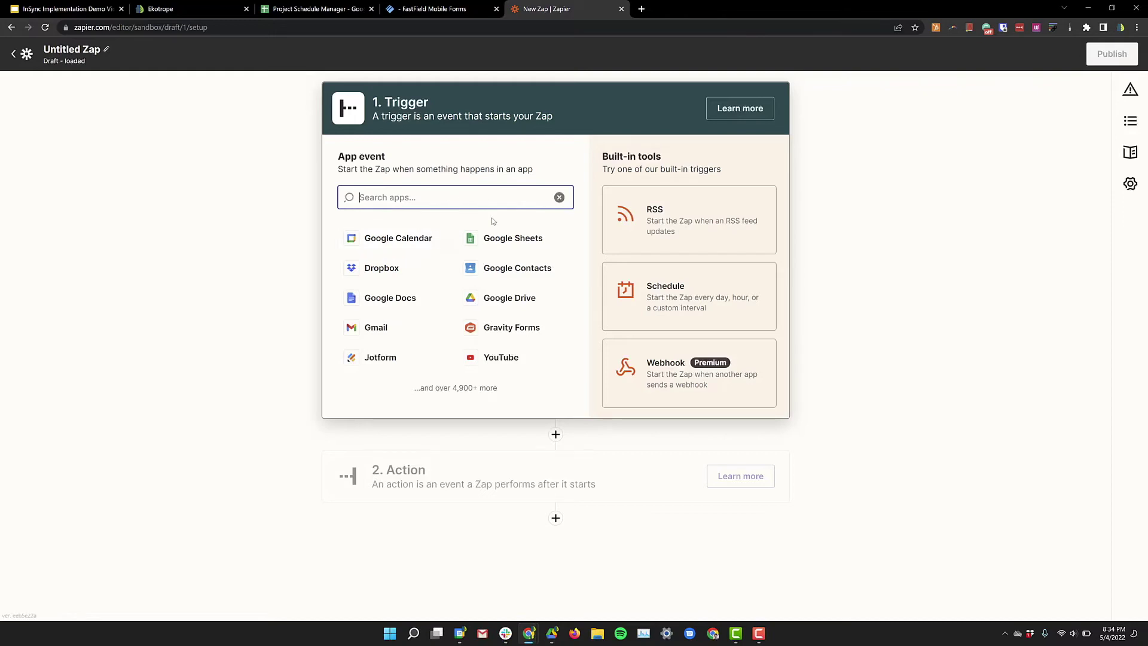
Step: Choose Google Sheets with the New Spreadsheet Row event and link the existing Google Sheets account
click(499, 239)
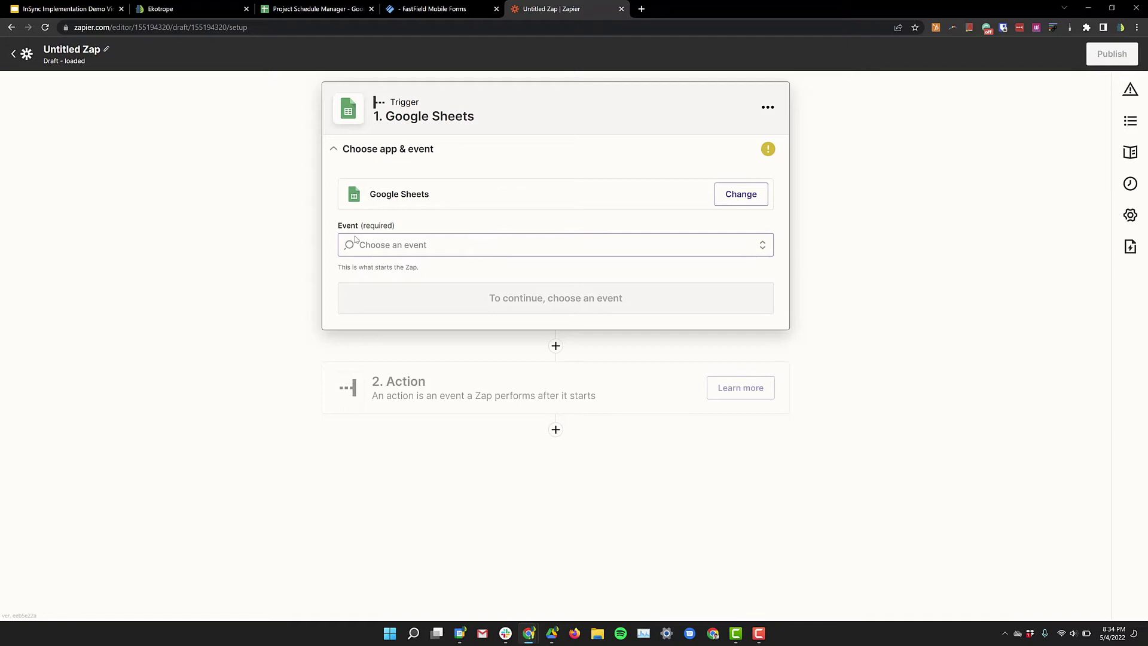
click(373, 247)
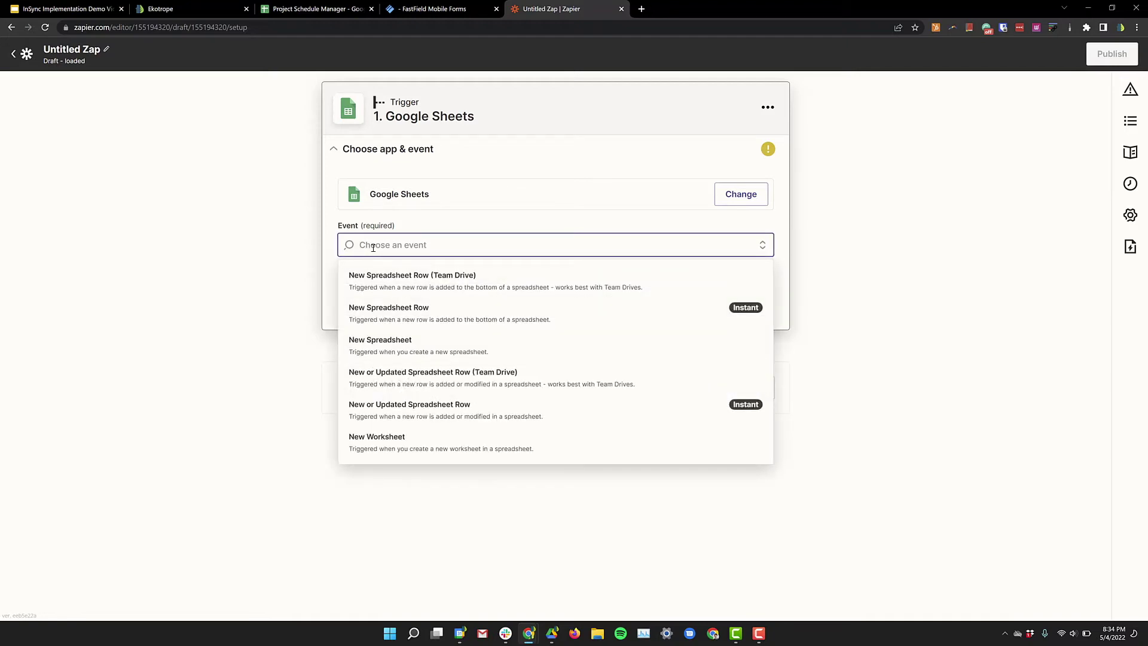
click(411, 326)
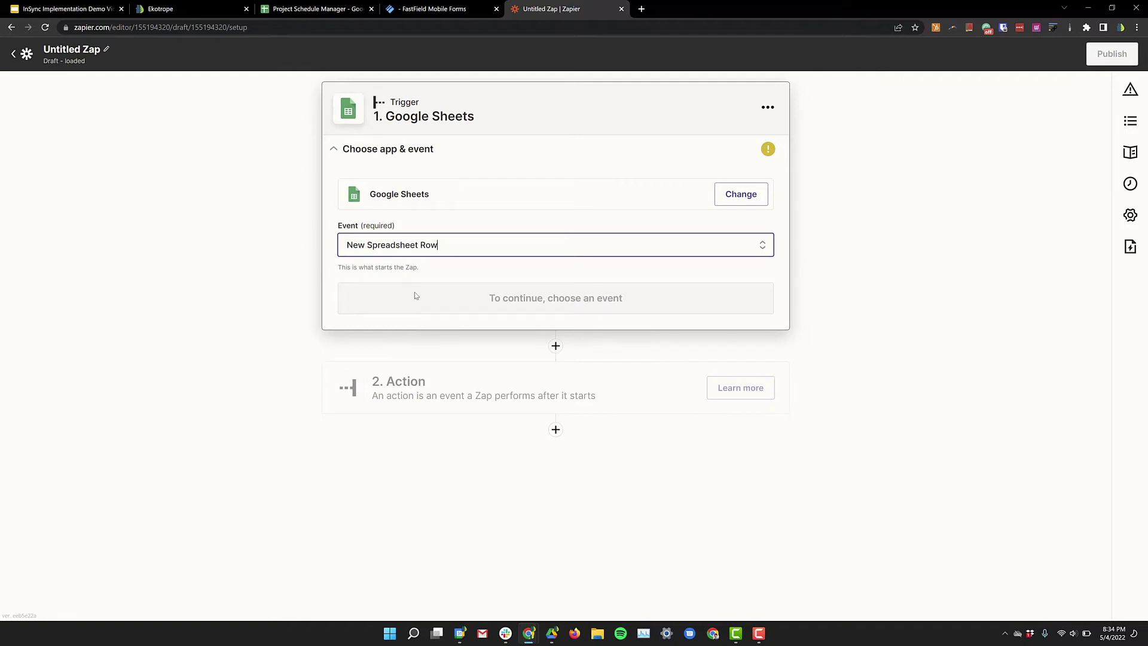
click(529, 306)
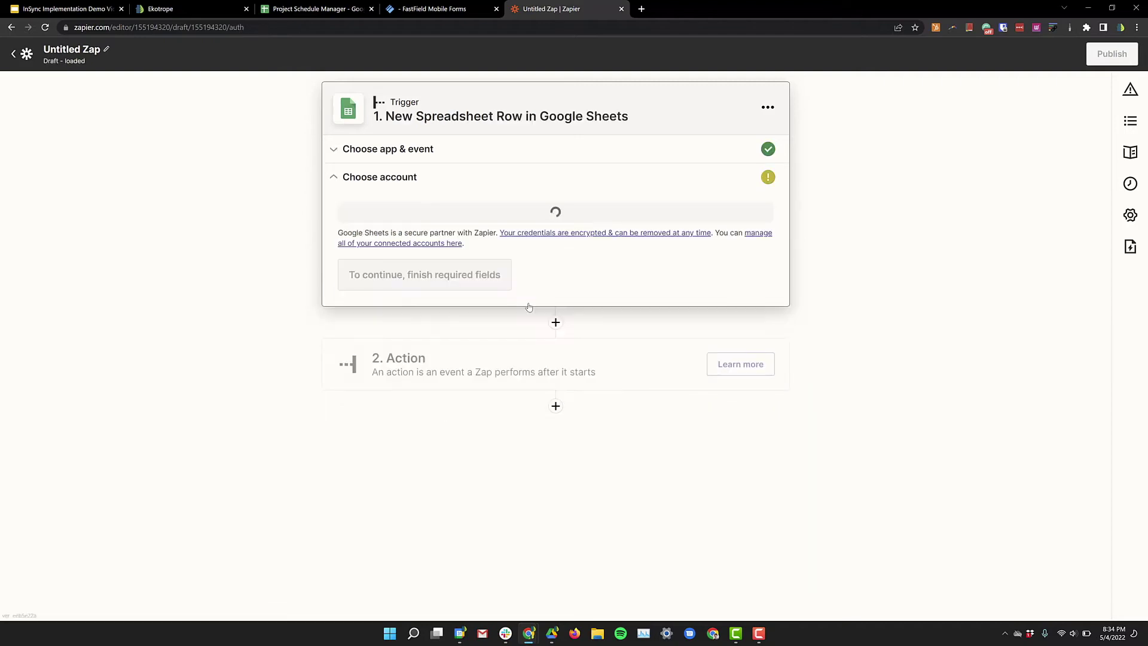
click(475, 223)
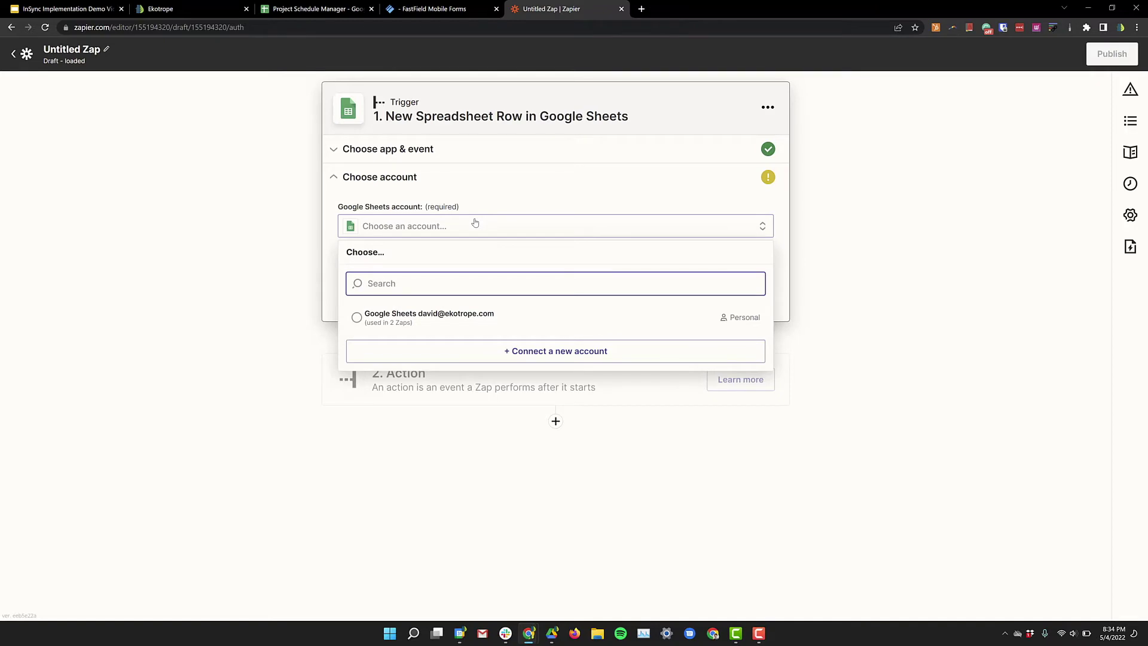
click(455, 320)
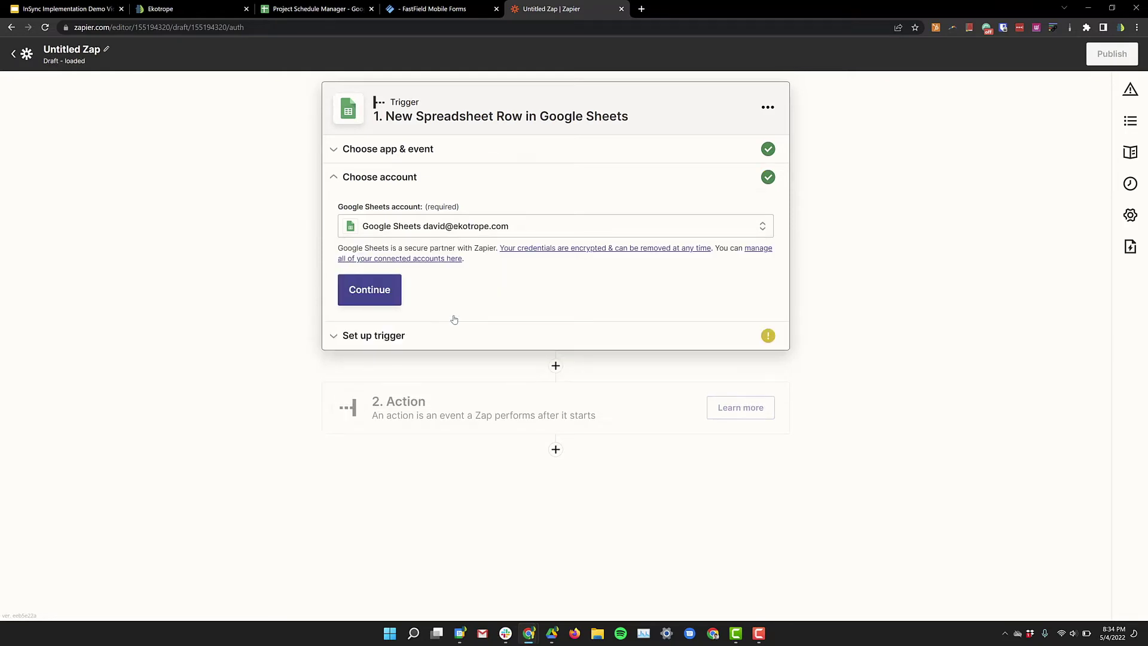
click(386, 296)
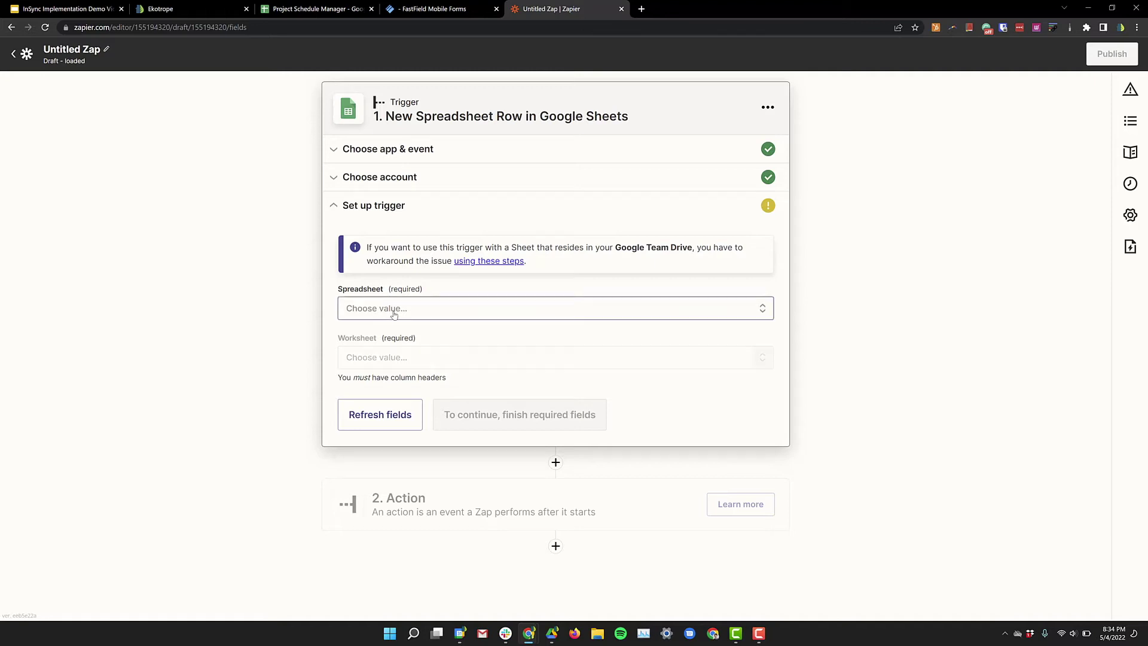
Step: Point the trigger at the Project Schedule Manager spreadsheet's Jobs / Inspections worksheet
click(394, 315)
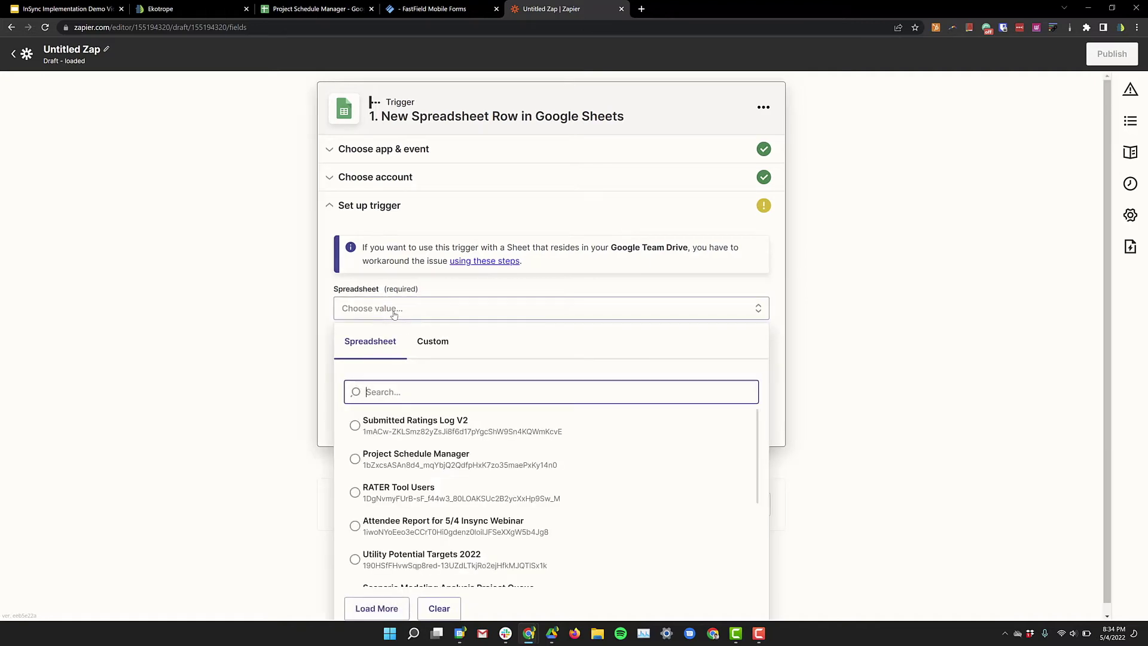
click(409, 466)
click(409, 360)
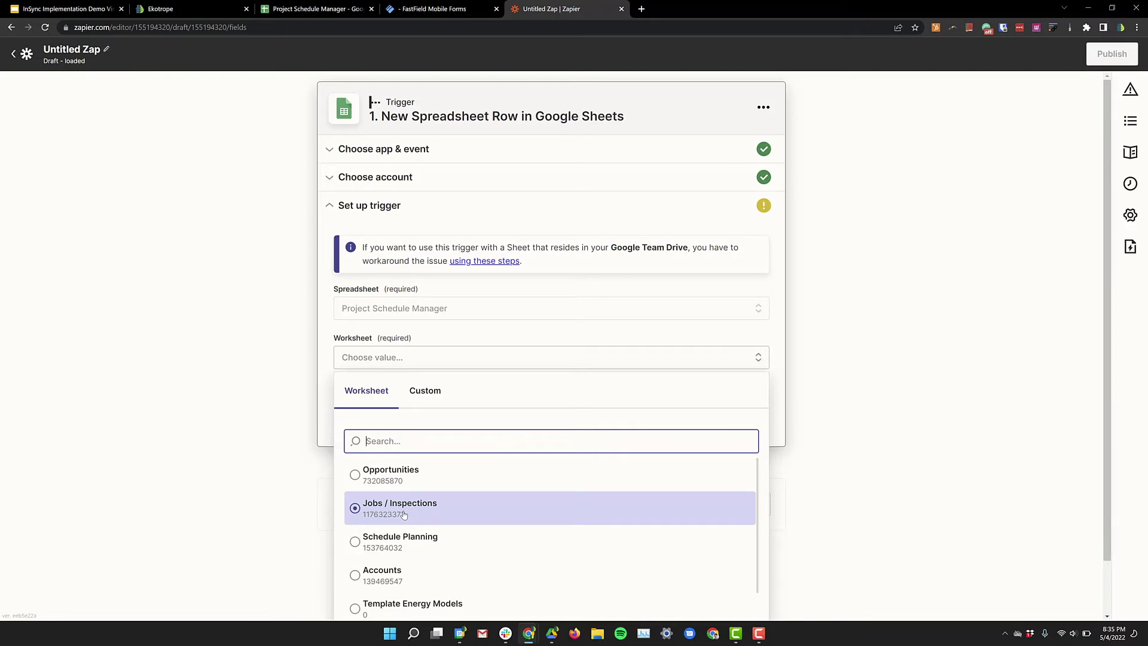
click(404, 513)
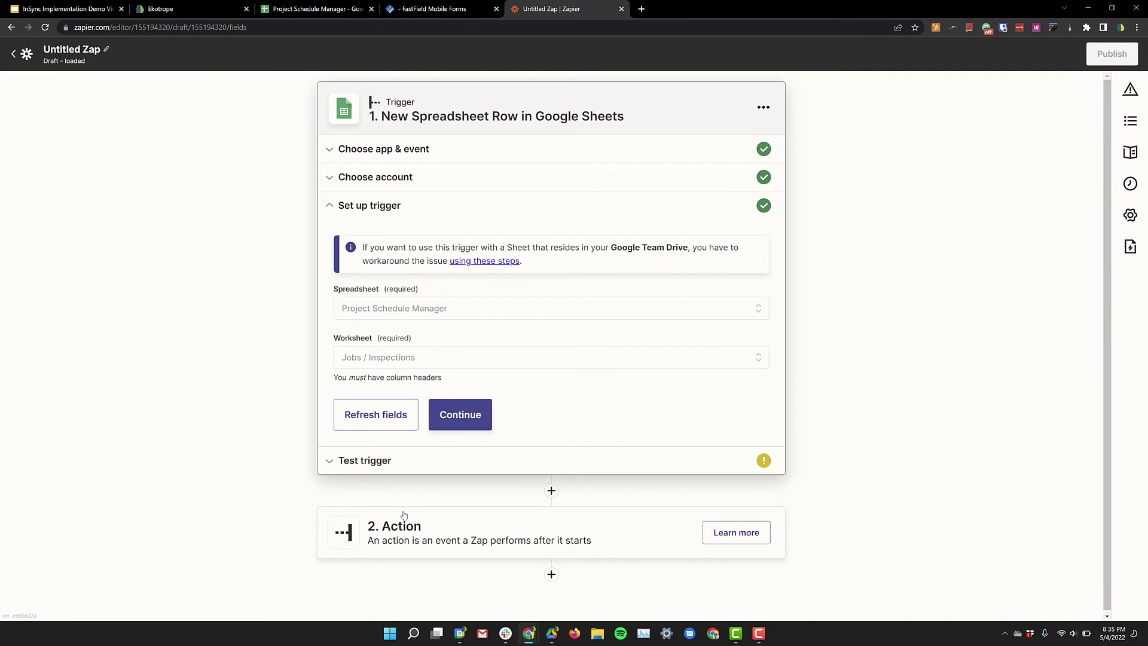
click(439, 419)
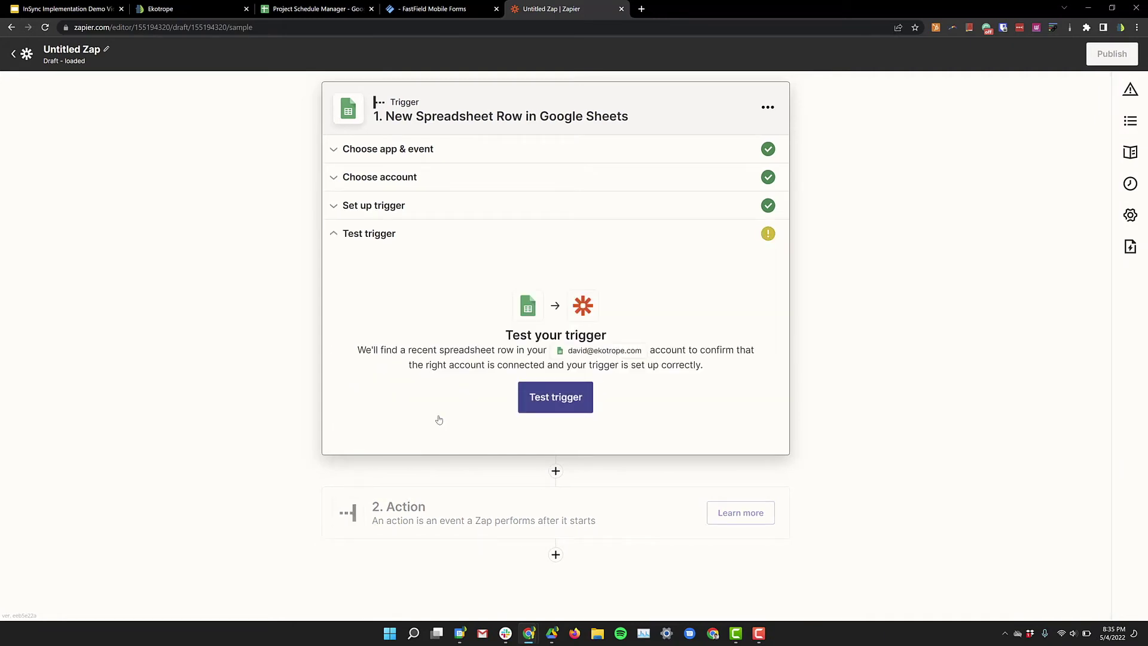
Step: Test the trigger and review the returned HERS - Final sample row
click(575, 394)
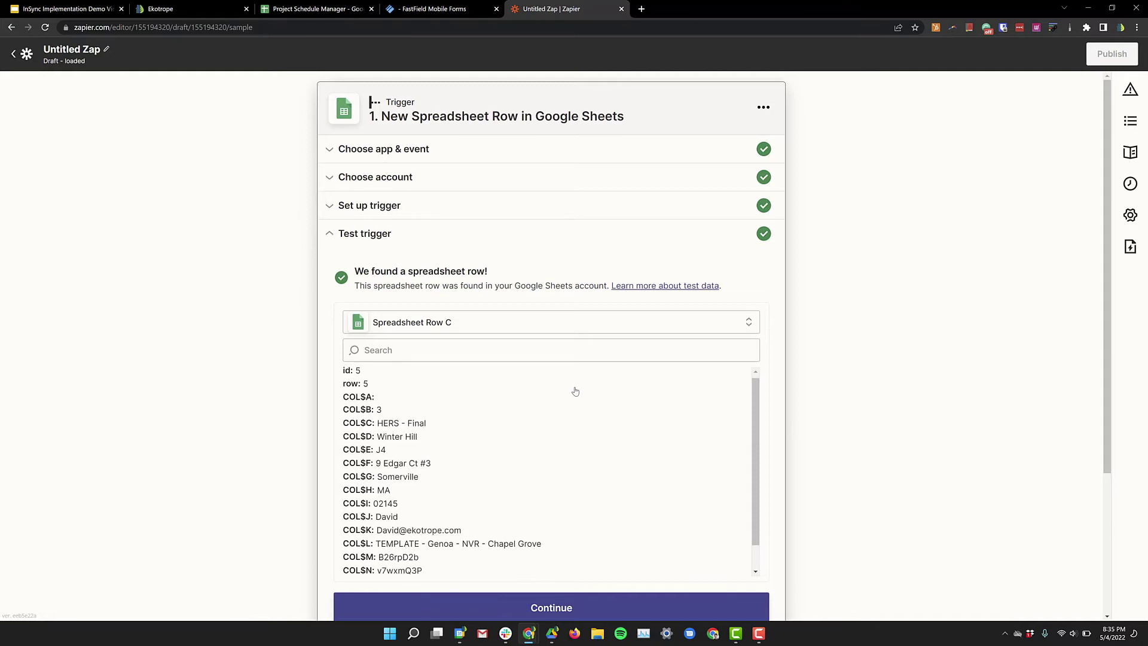
scroll(574, 391, down, 1)
scroll(435, 477, down, 1)
scroll(432, 475, down, 2)
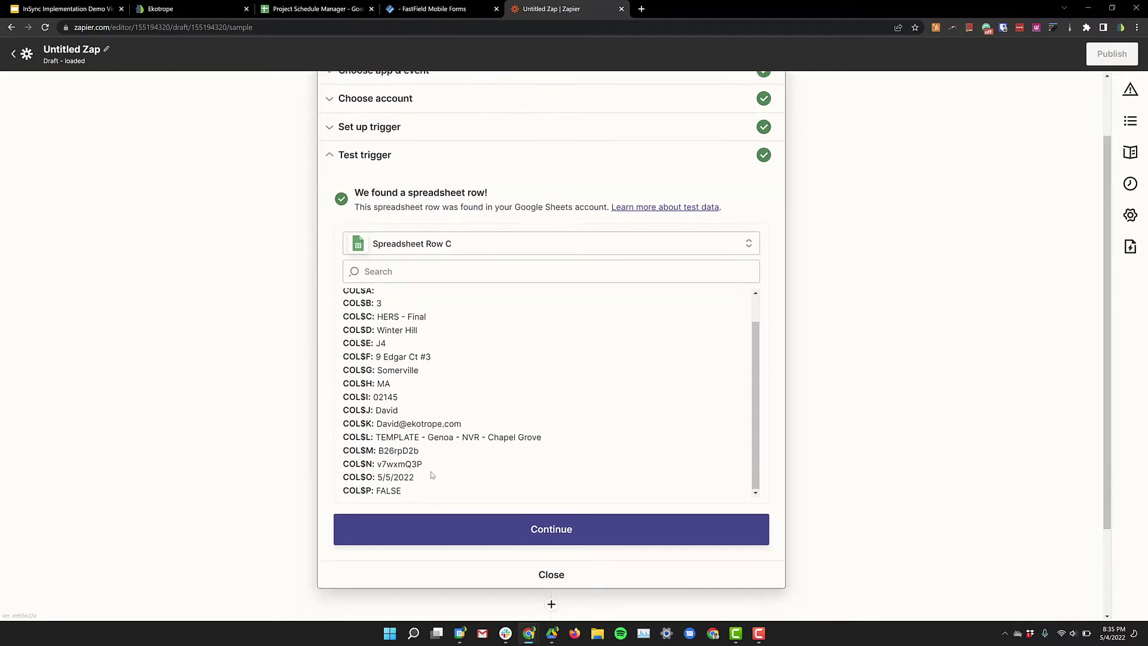
Step: Add an Ekotrope RATER Get House Plan Data action using the Ekotrope RATER (1.0.0) account
click(530, 491)
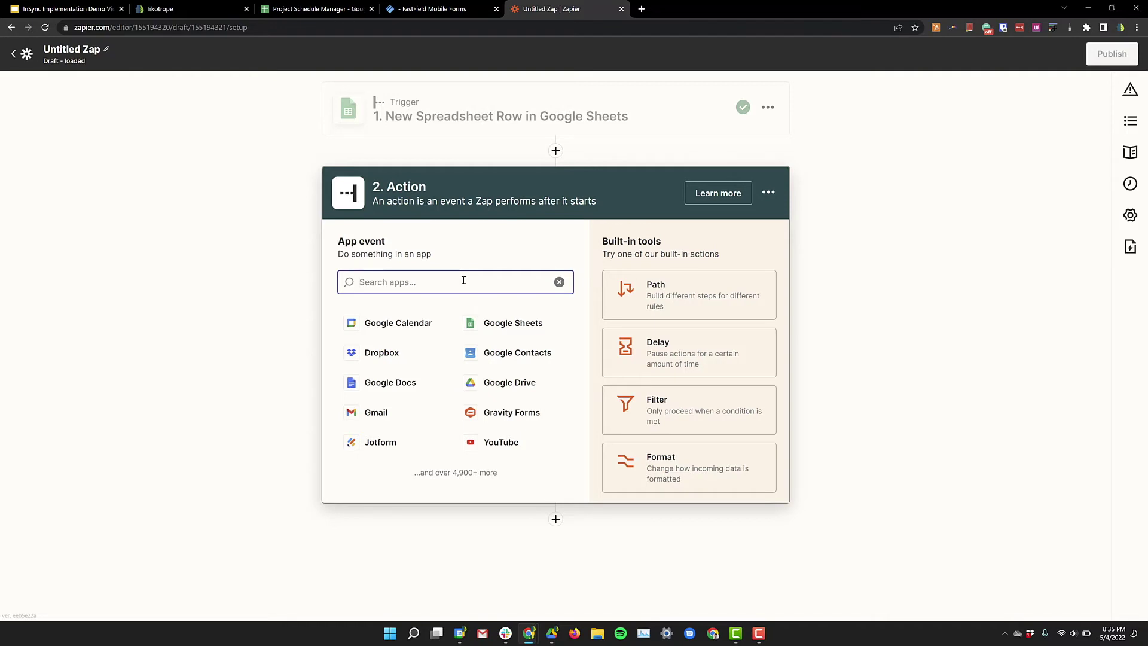
text(ekotrope)
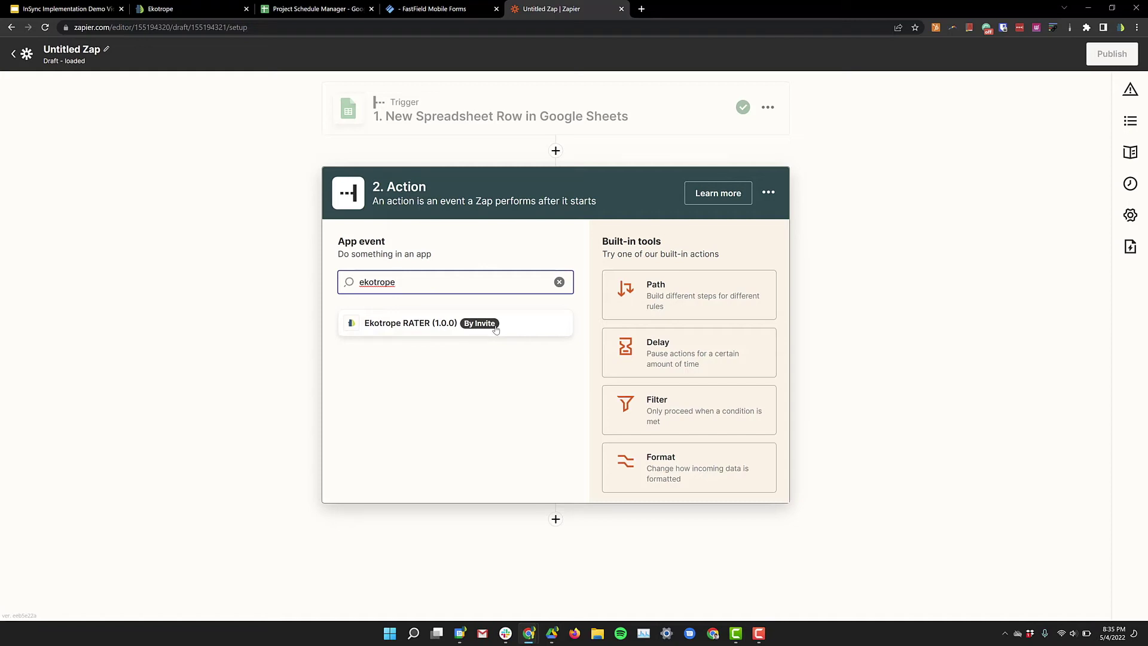
click(496, 329)
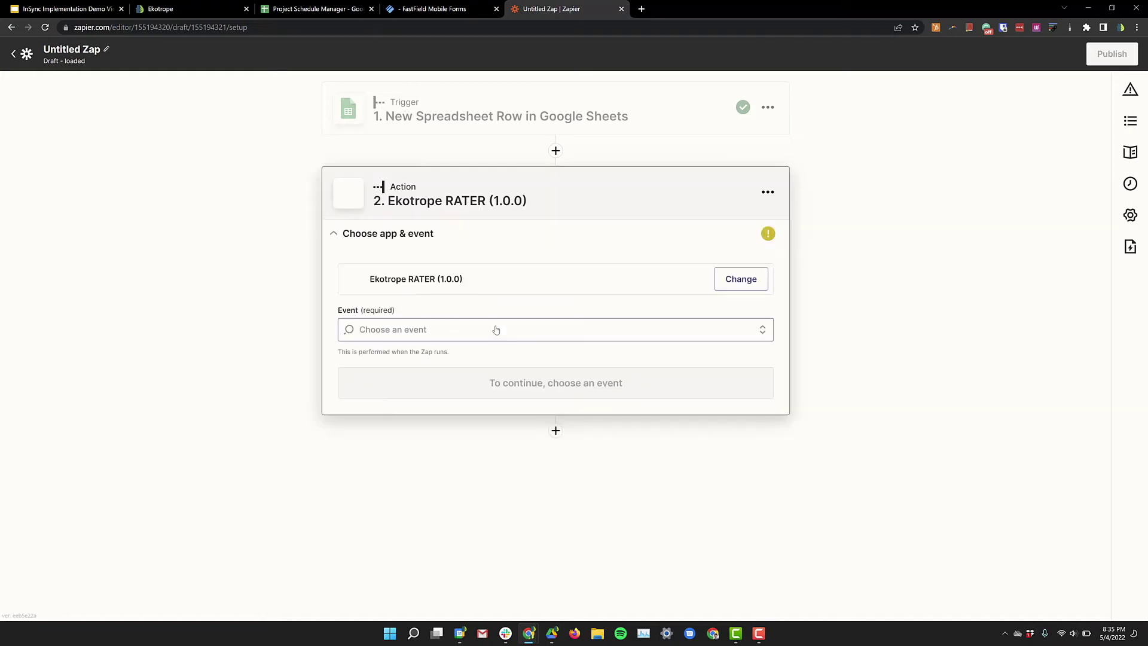
click(466, 334)
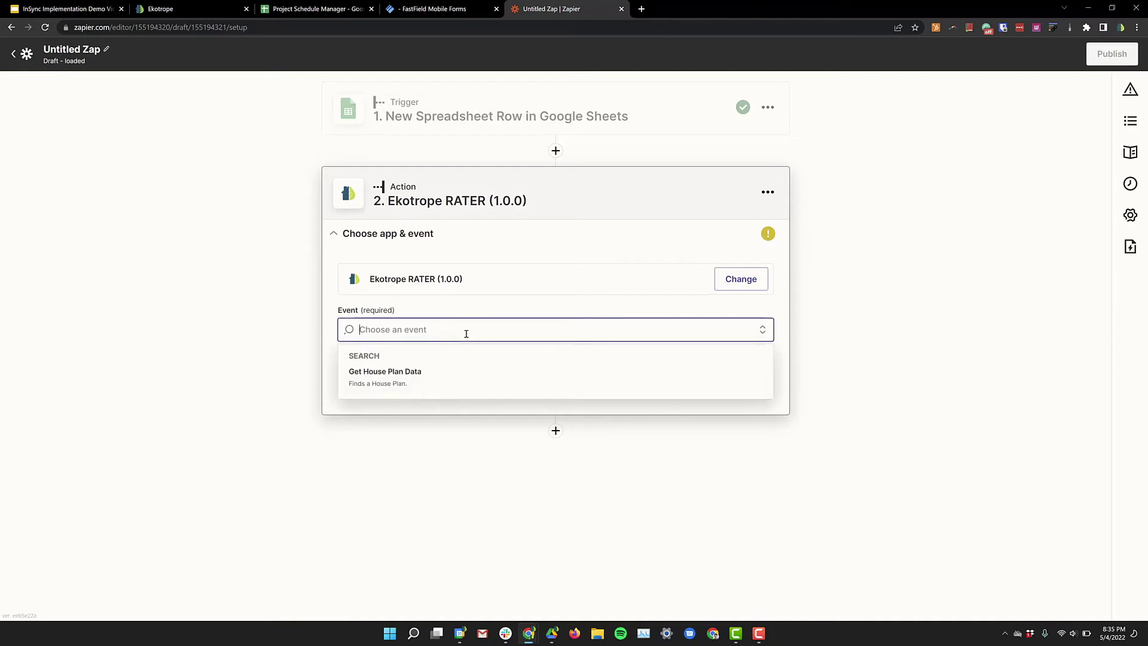
click(424, 393)
click(430, 312)
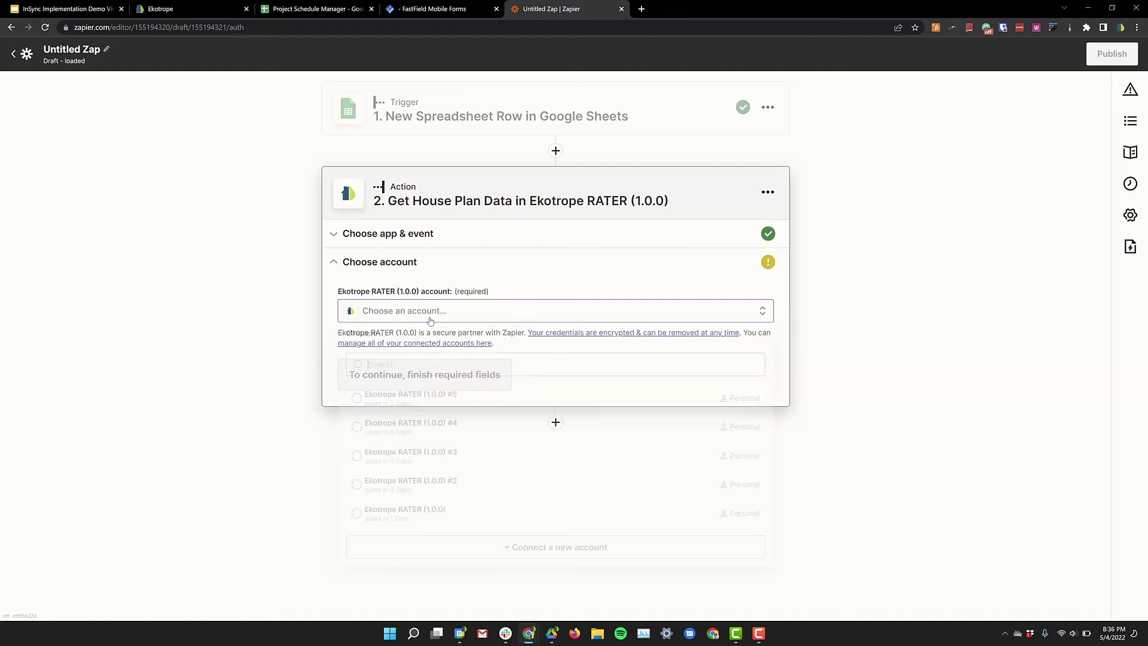
click(435, 526)
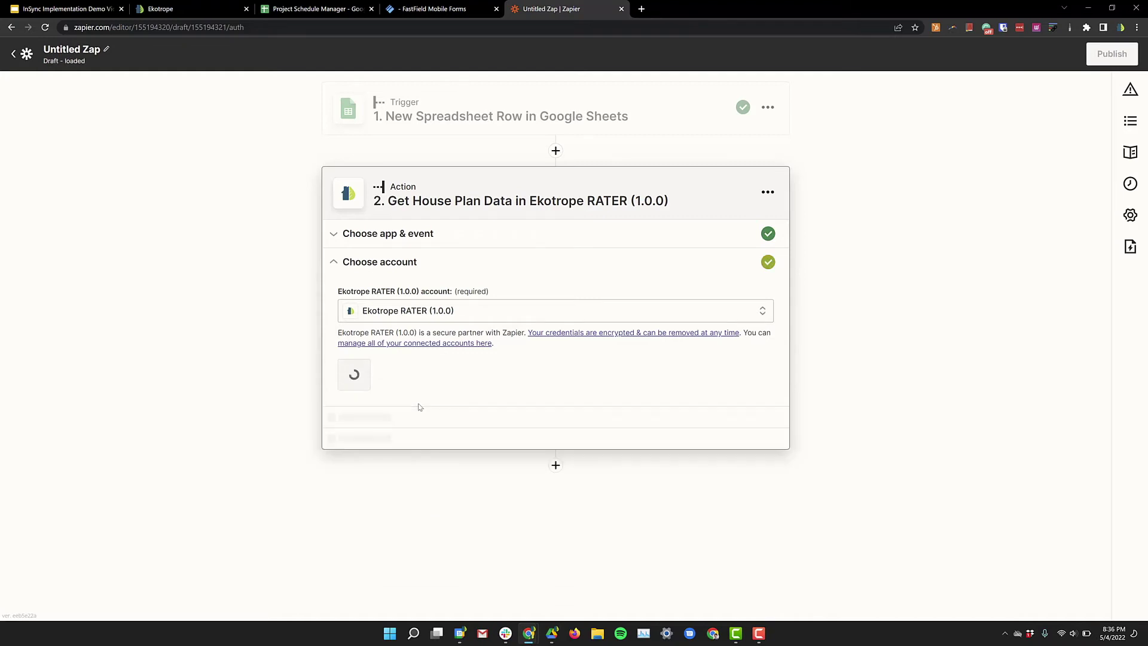
click(379, 381)
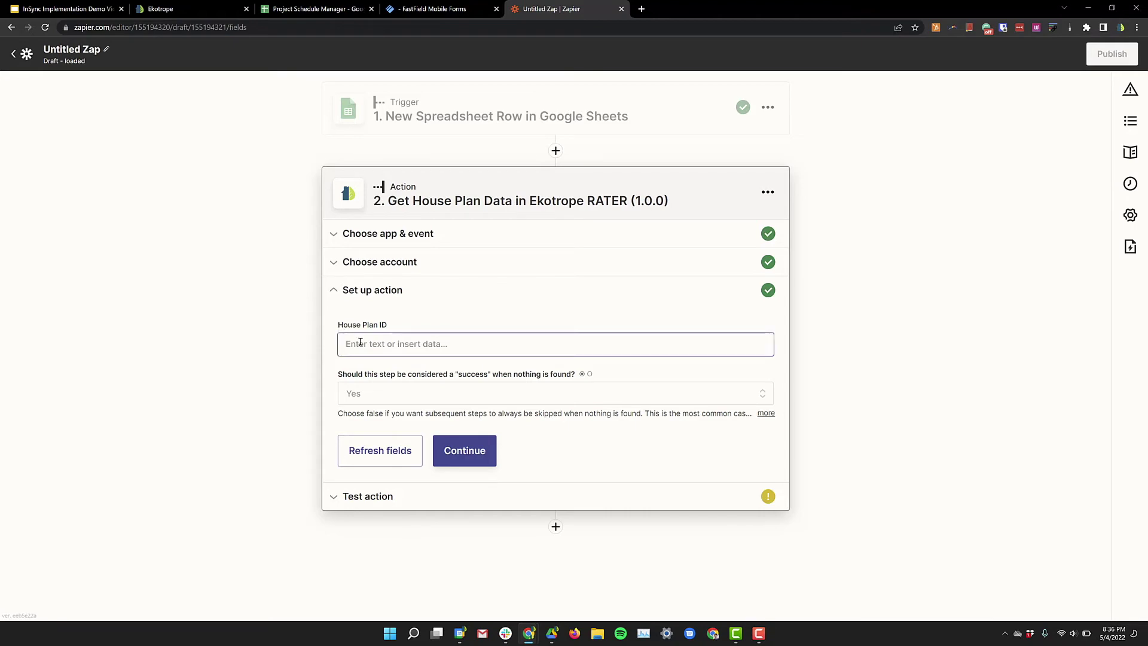
Step: Map the spreadsheet row's Plan ID into the House Plan ID field and continue
click(361, 344)
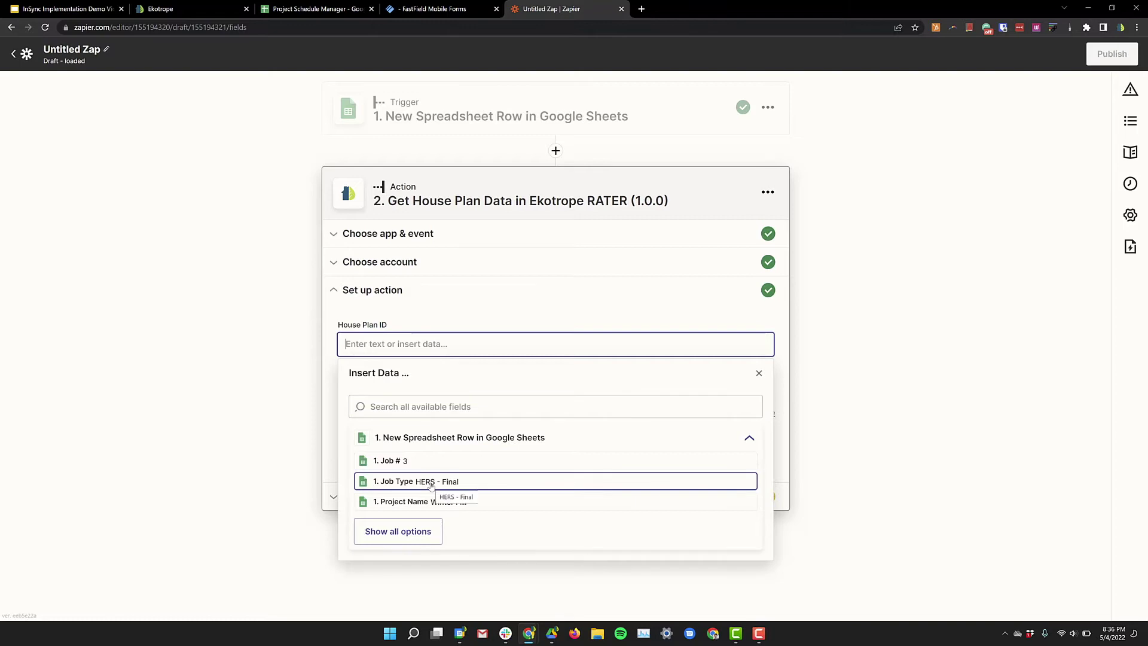
click(425, 532)
scroll(448, 496, down, 2)
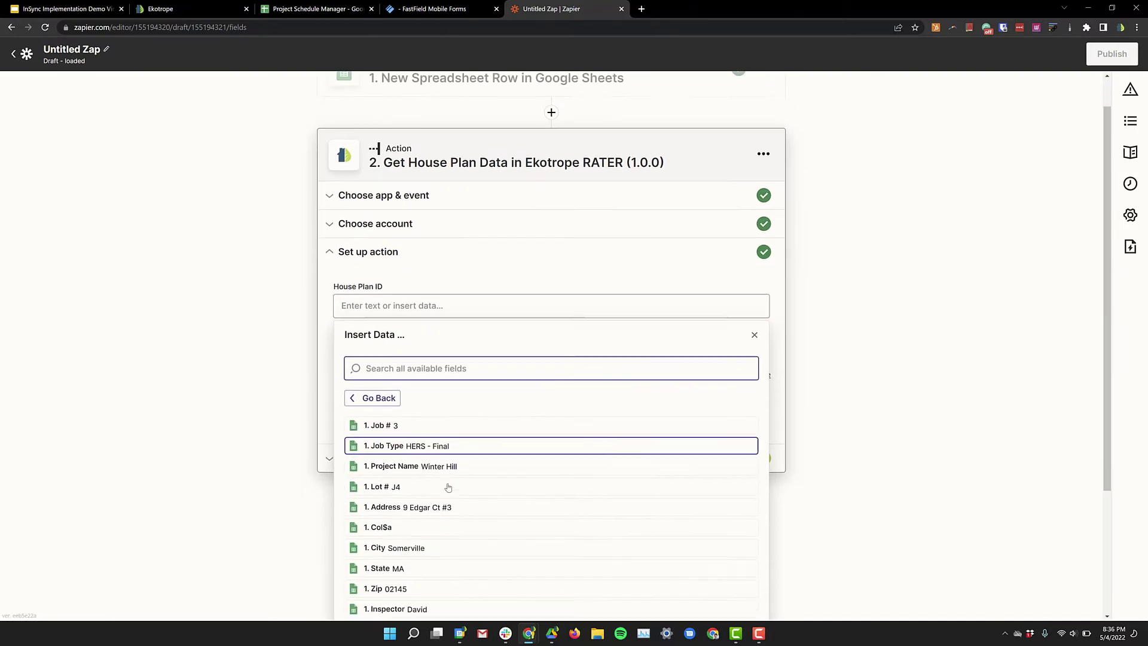
scroll(452, 495, down, 1)
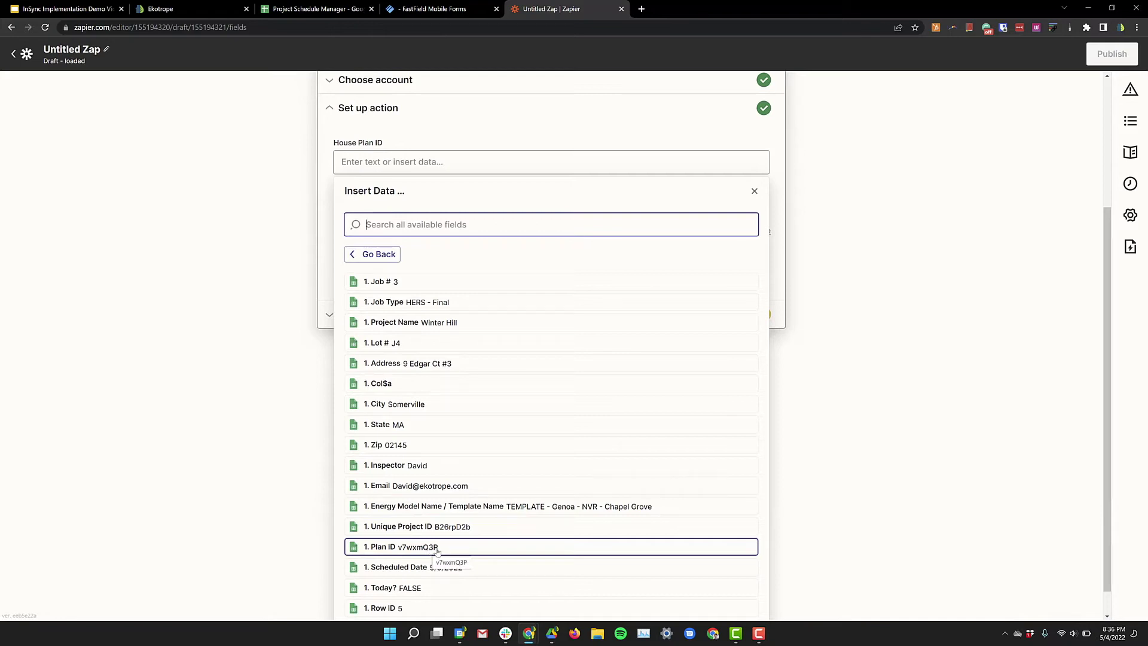
click(442, 548)
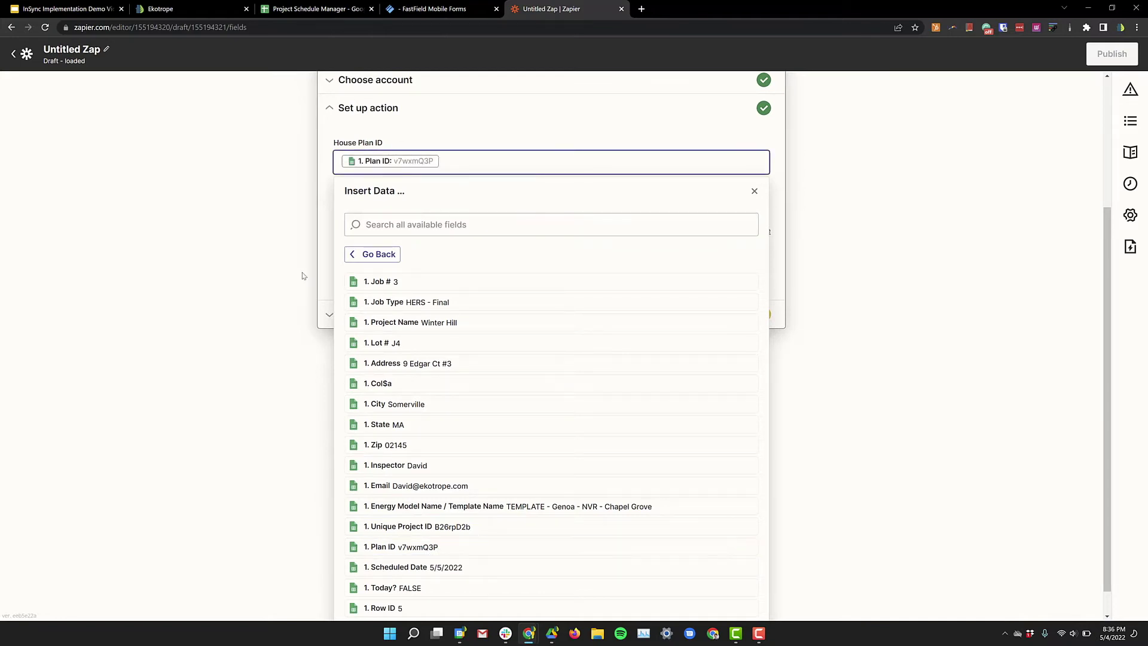
click(322, 248)
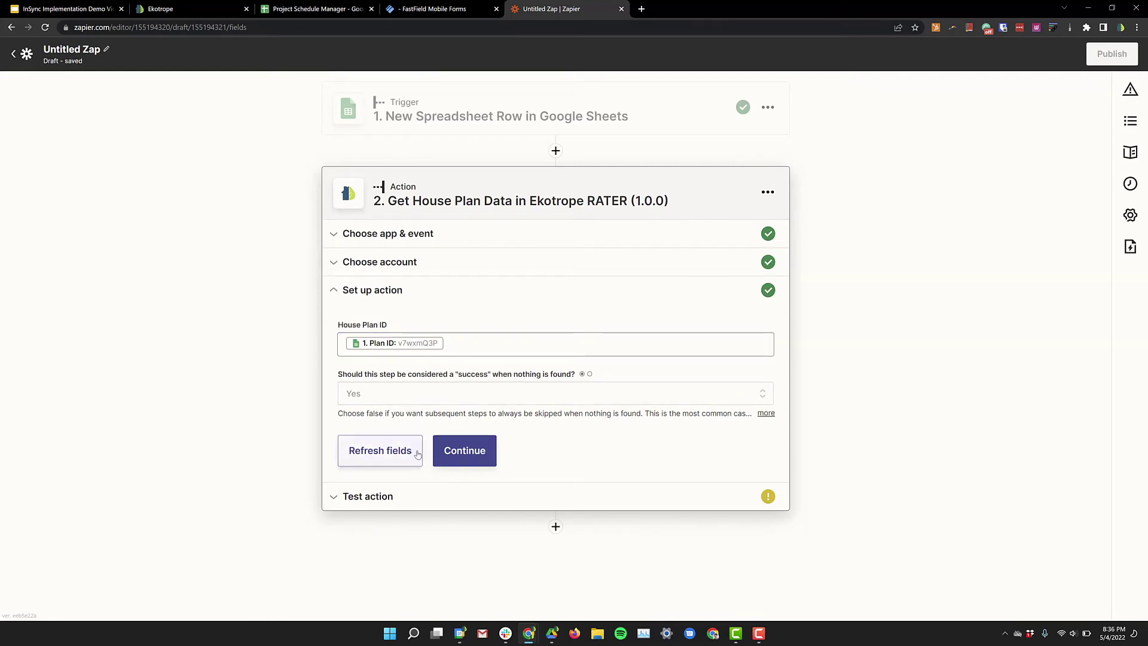
click(461, 458)
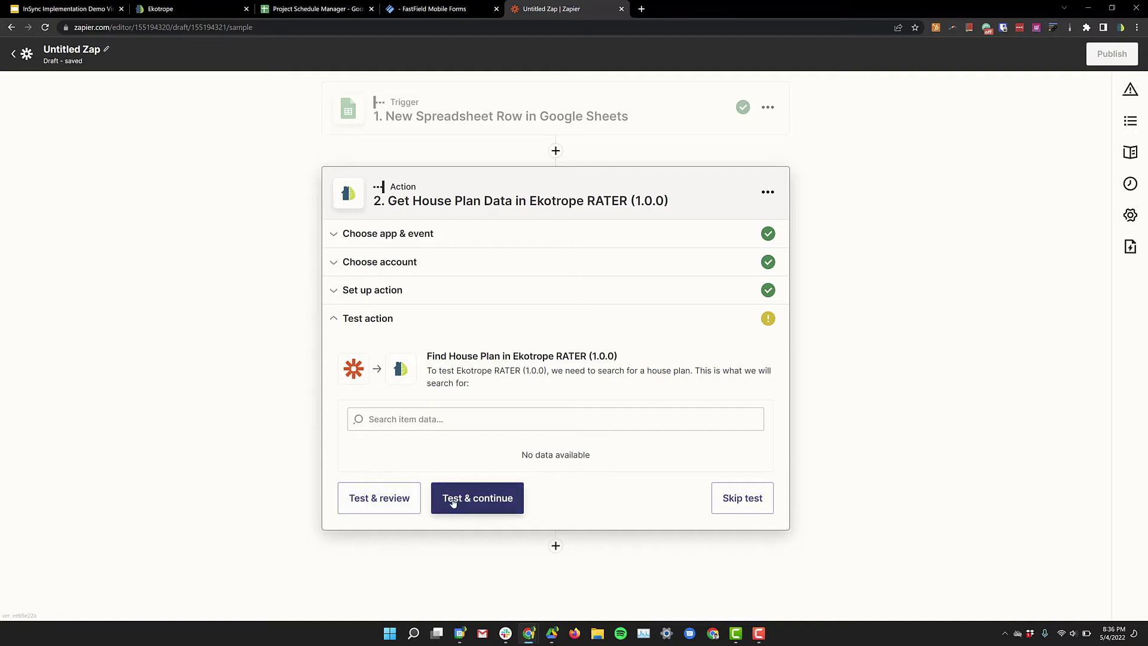
Step: Test the house plan lookup, inspect its percentEfficient lighting data, then retest and review
click(412, 502)
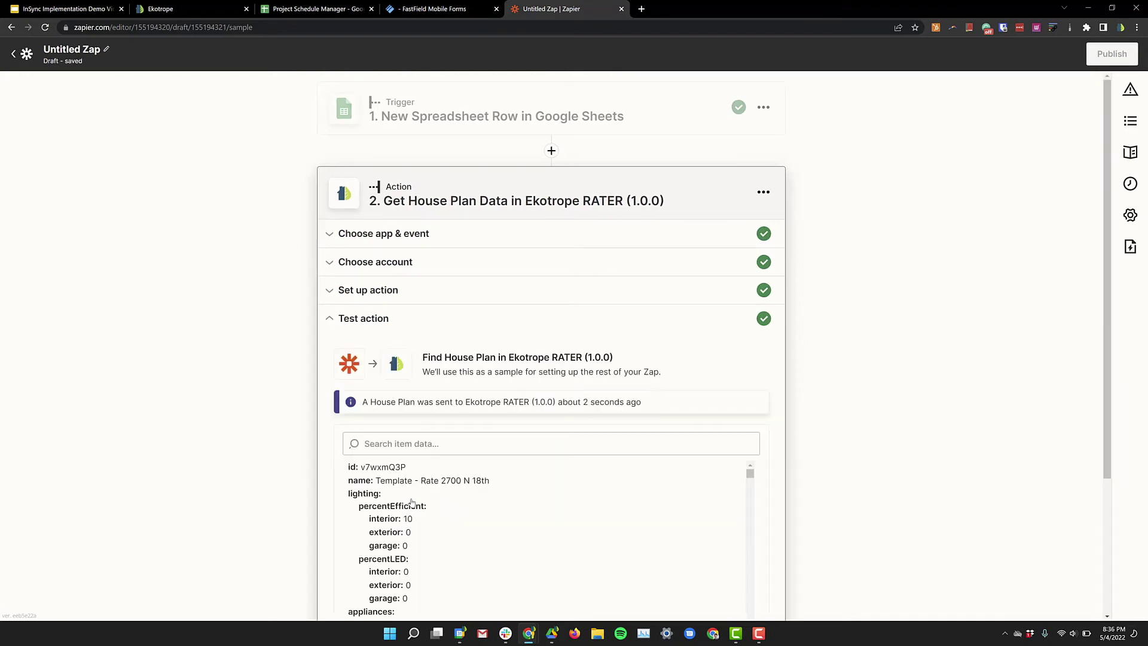
scroll(417, 469, down, 1)
scroll(415, 469, up, 1)
scroll(403, 448, down, 1)
scroll(403, 447, up, 1)
drag(363, 366, 422, 387)
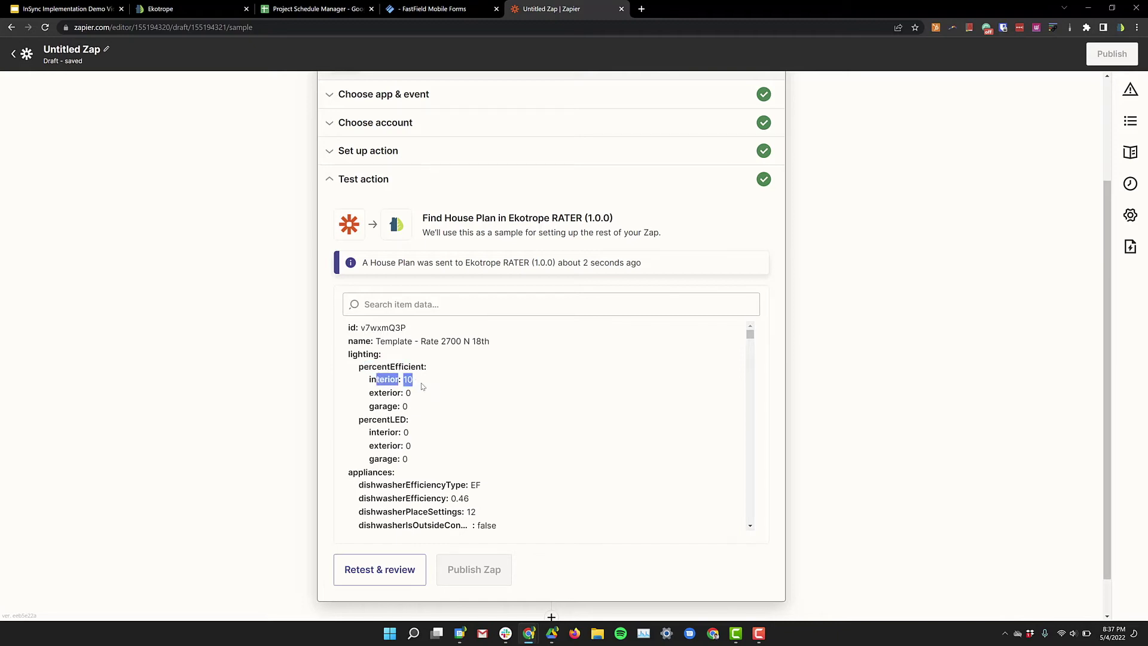
scroll(423, 386, down, 1)
scroll(392, 568, down, 1)
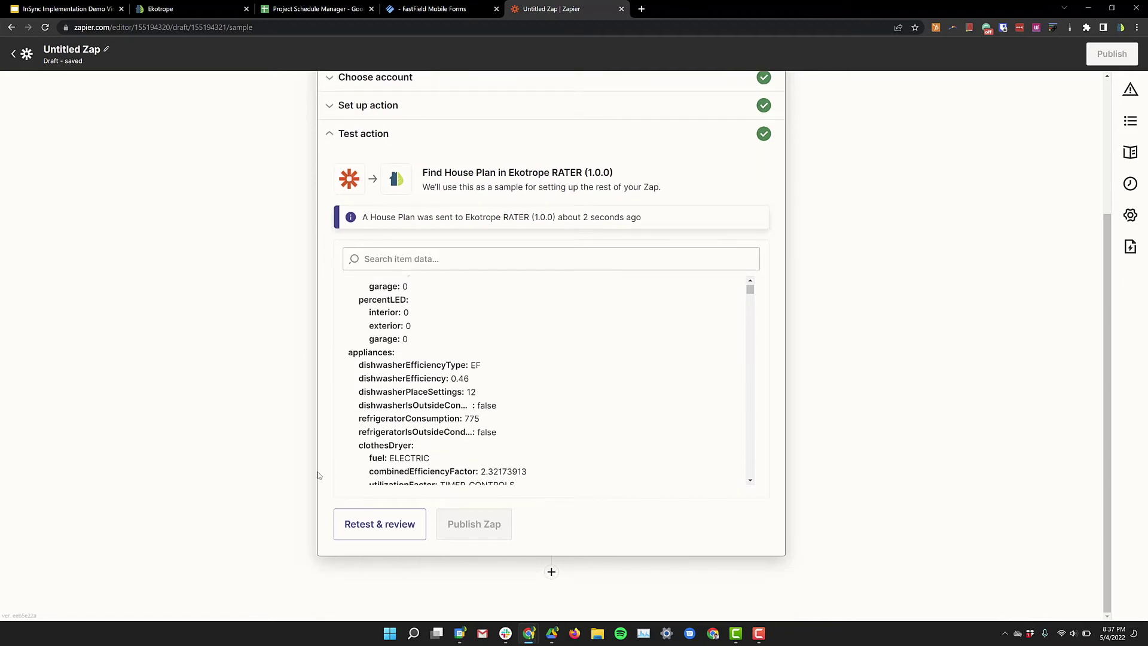
click(392, 526)
scroll(539, 428, down, 2)
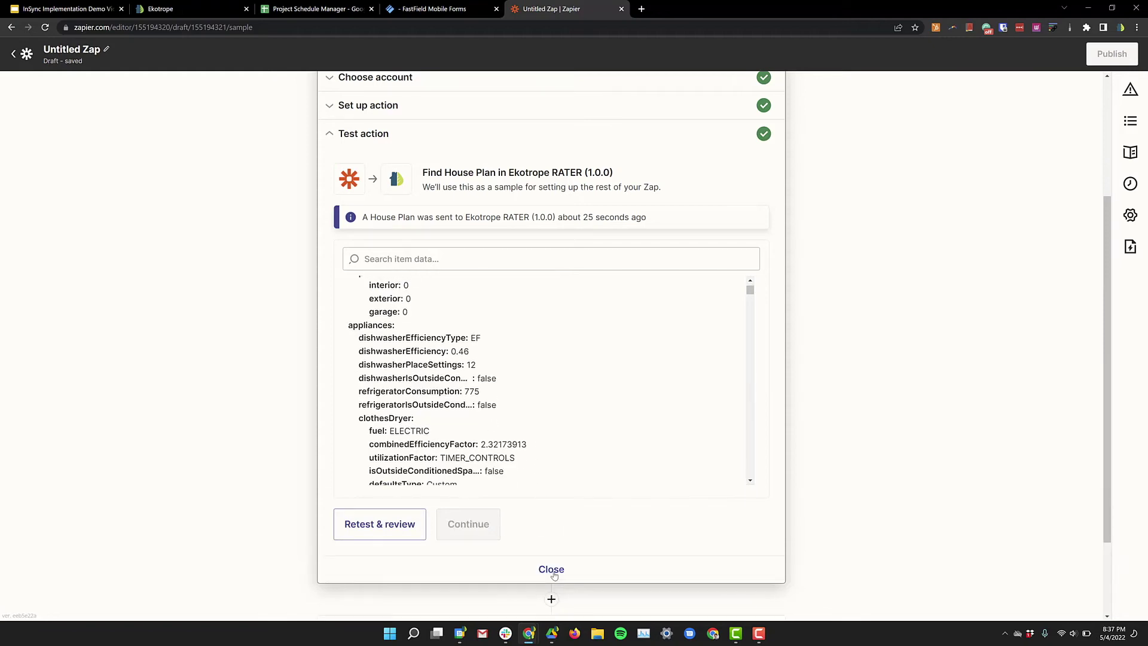
scroll(554, 575, down, 2)
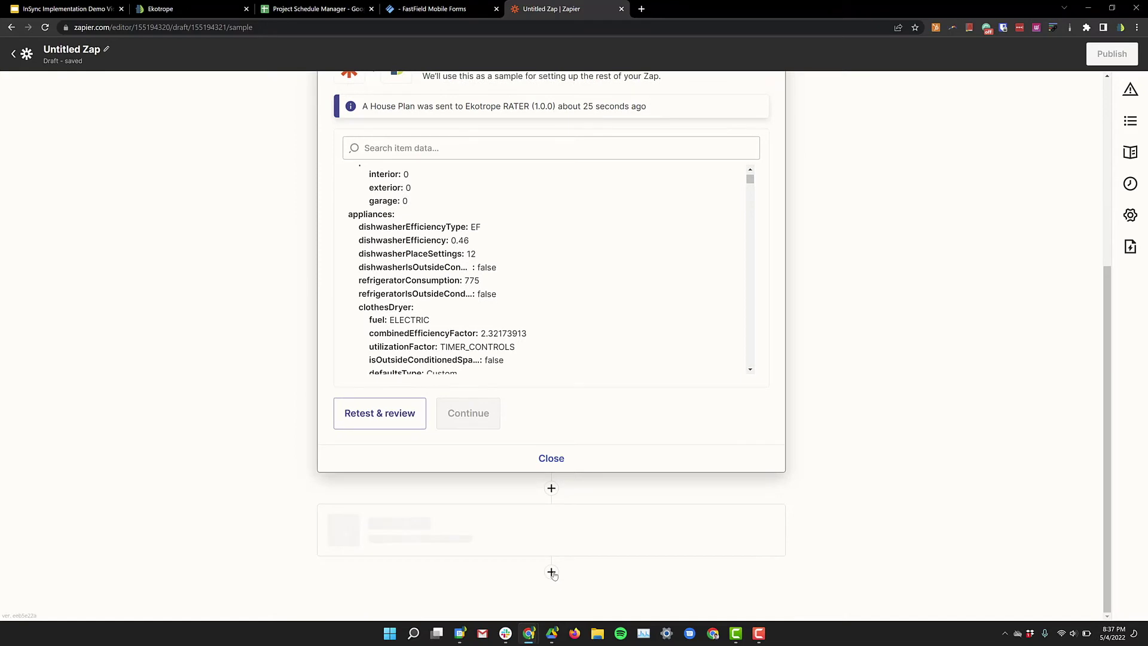
Step: Add a FastField Mobile Forms Create Form Dispatch step with the existing FastField account, listing available forms
click(551, 572)
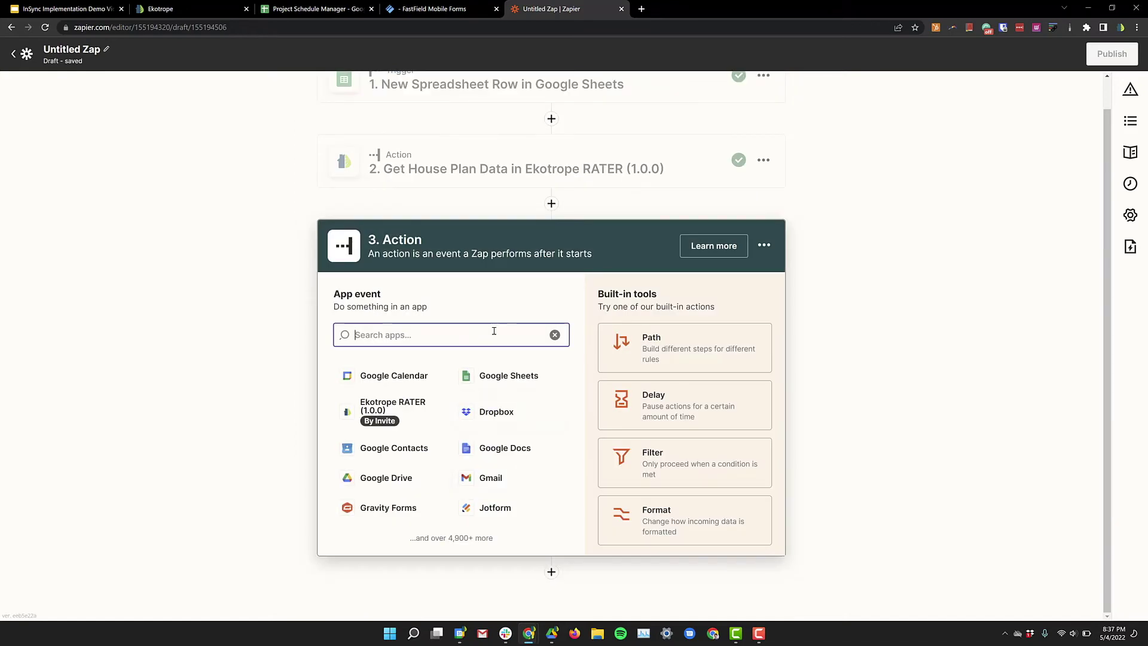
text(fast)
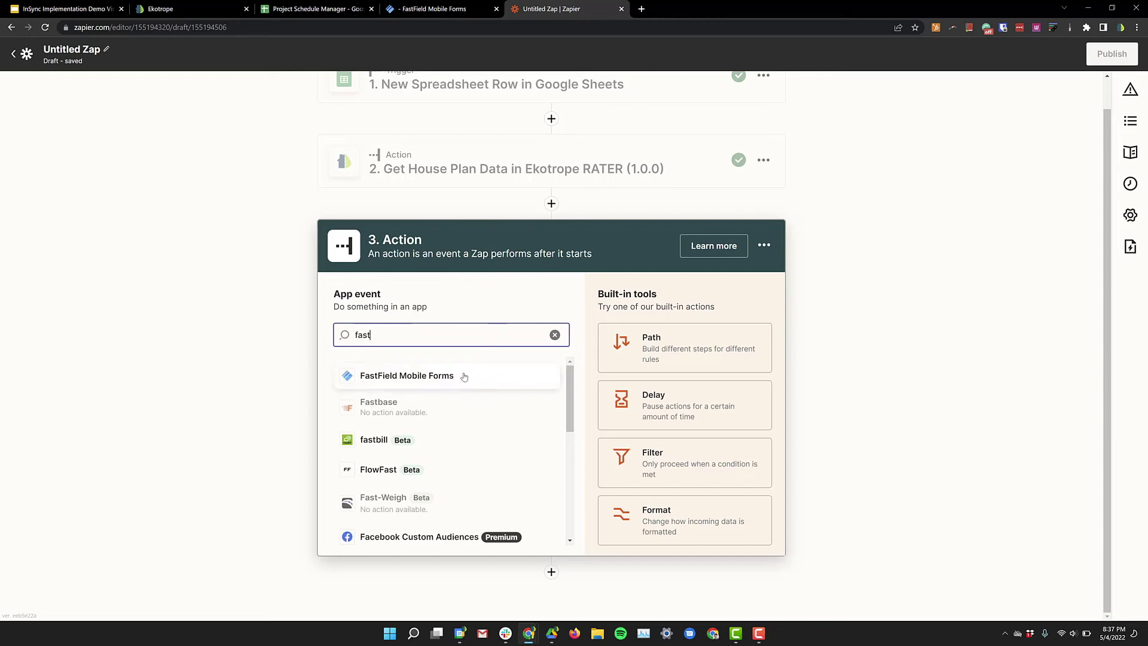
click(464, 377)
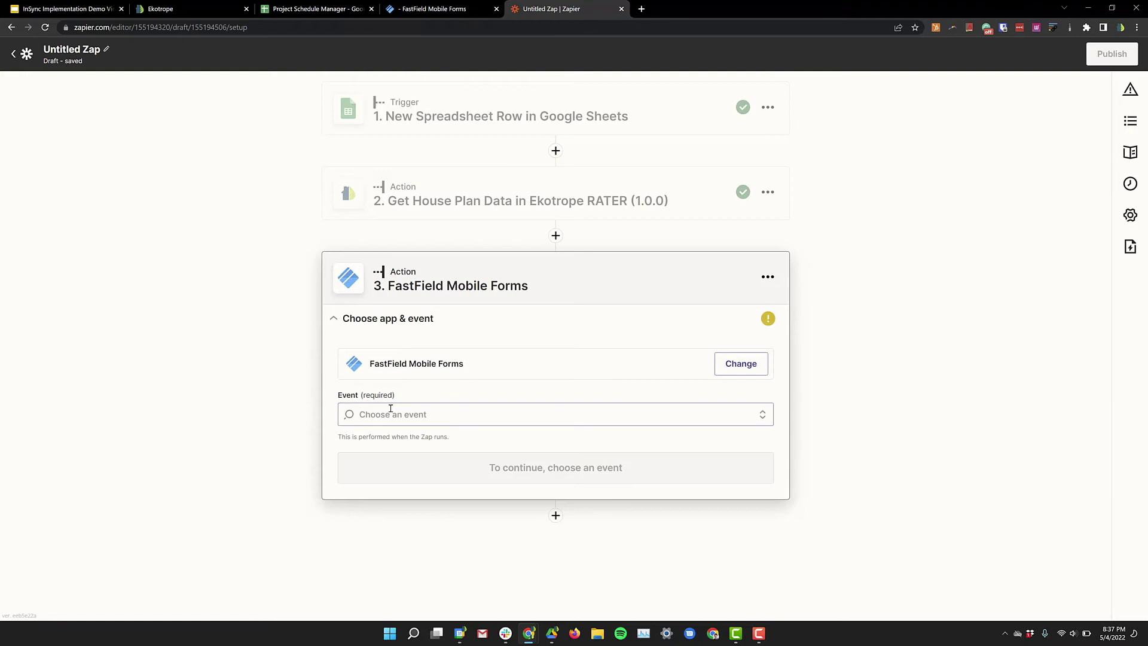
click(409, 413)
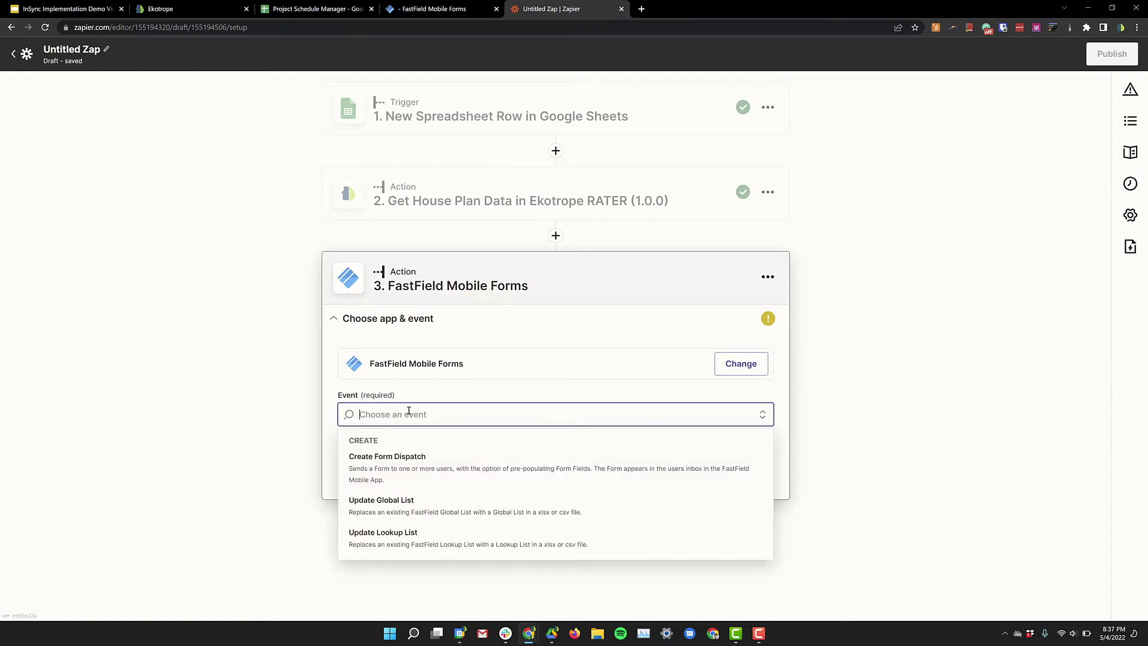
click(409, 470)
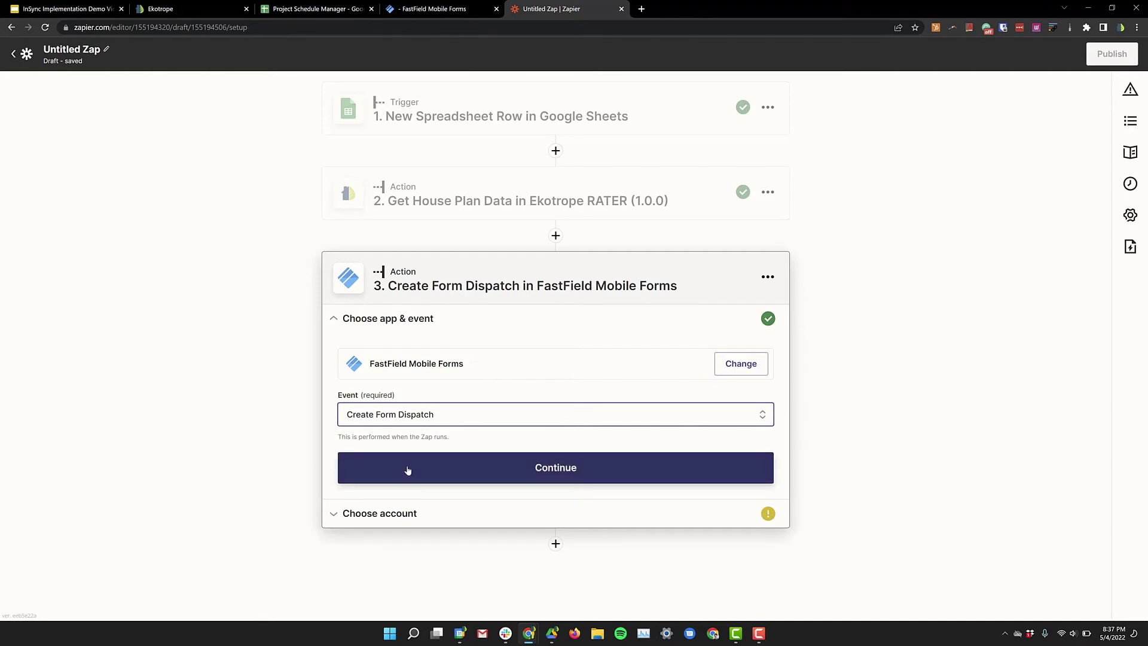
click(409, 470)
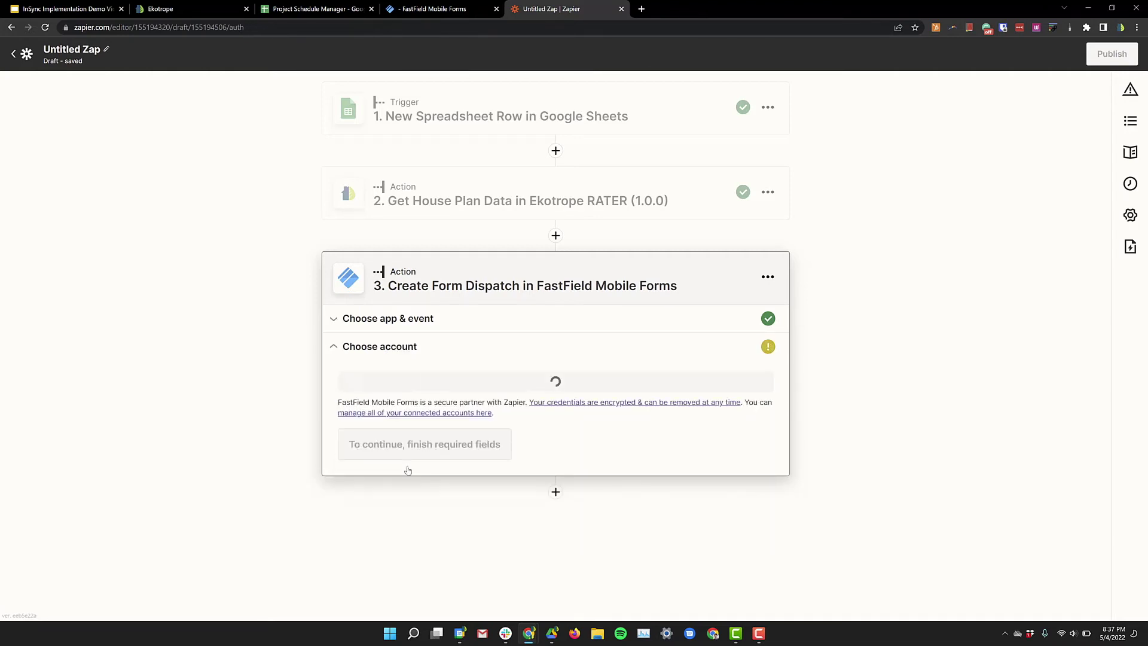
click(419, 403)
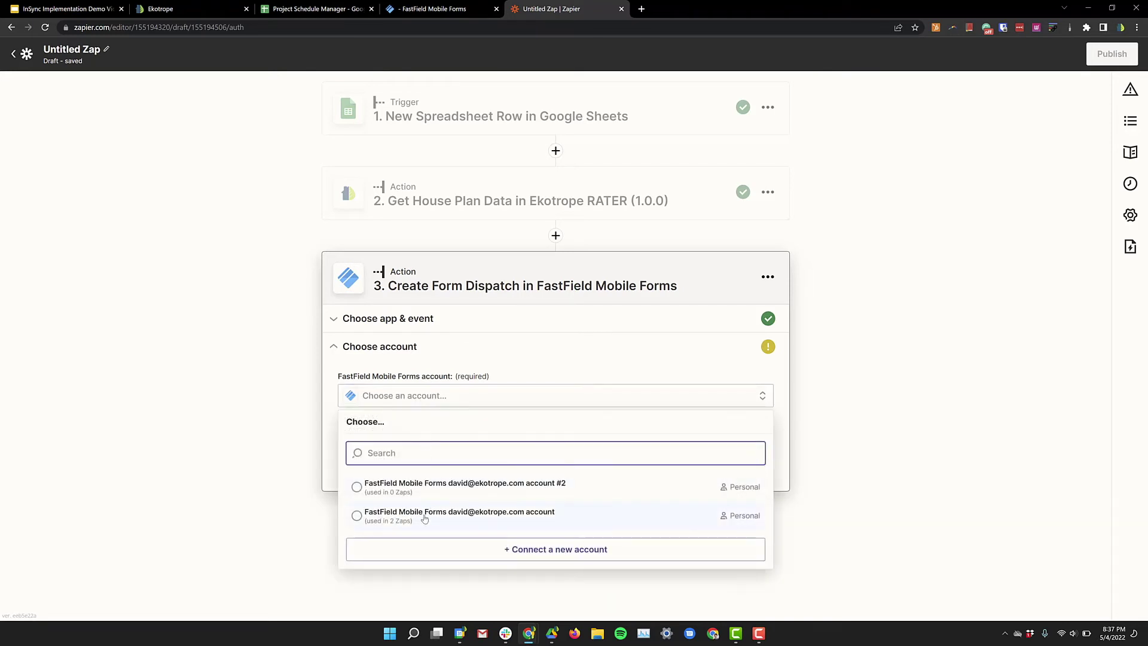
click(424, 518)
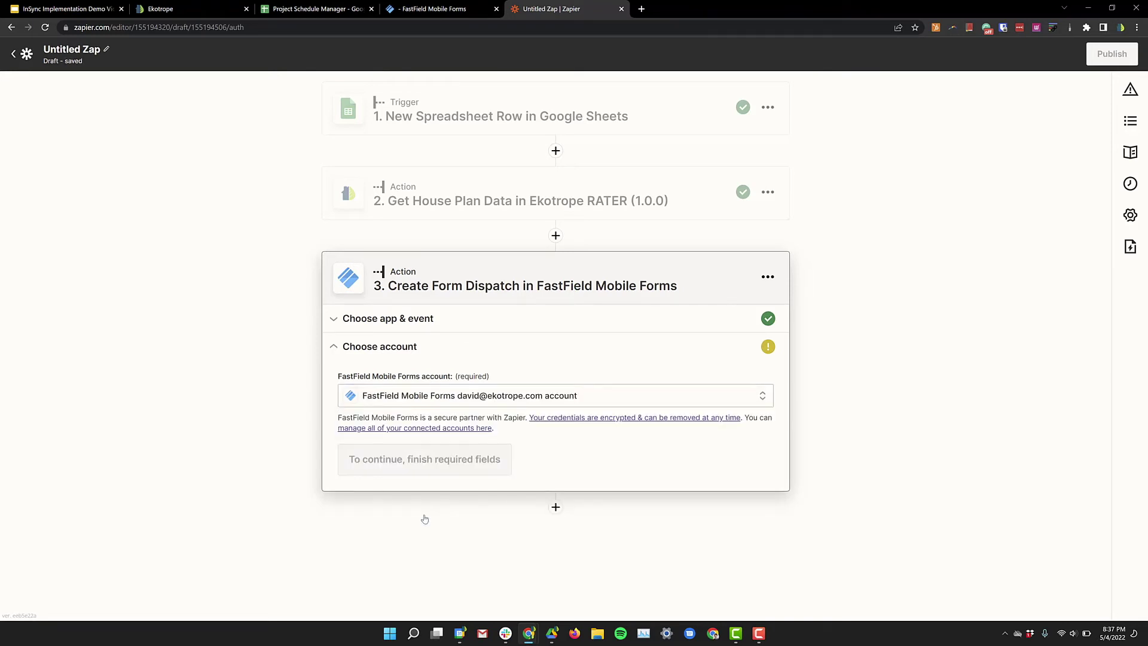
click(509, 439)
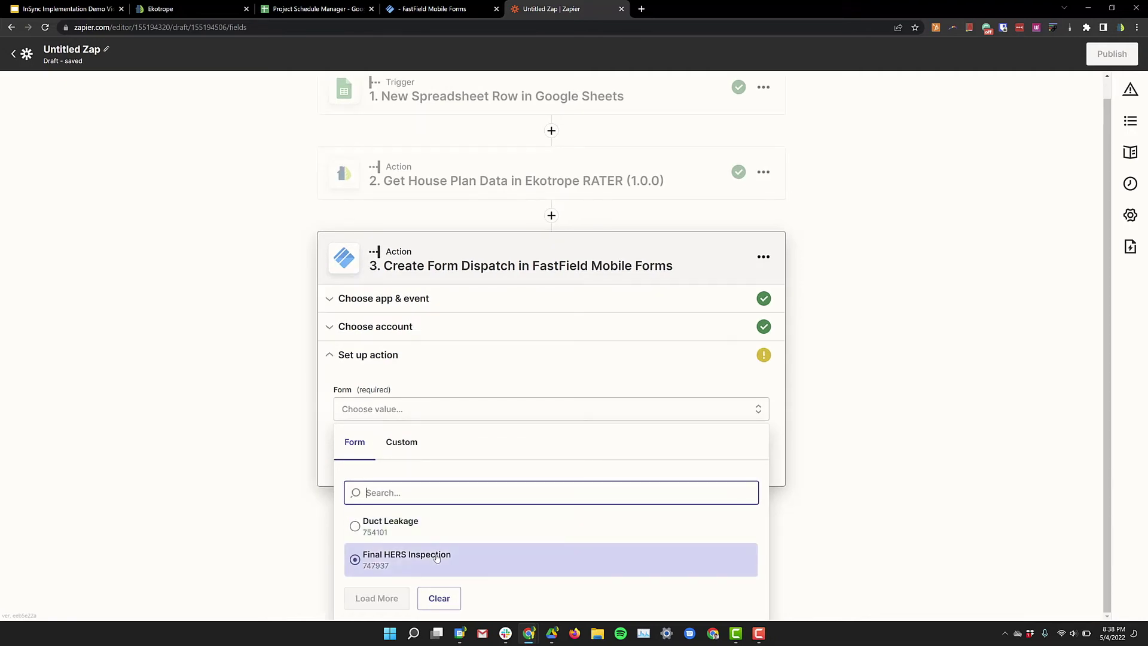
Step: Choose Final HERS Inspection as the form to dispatch
click(437, 559)
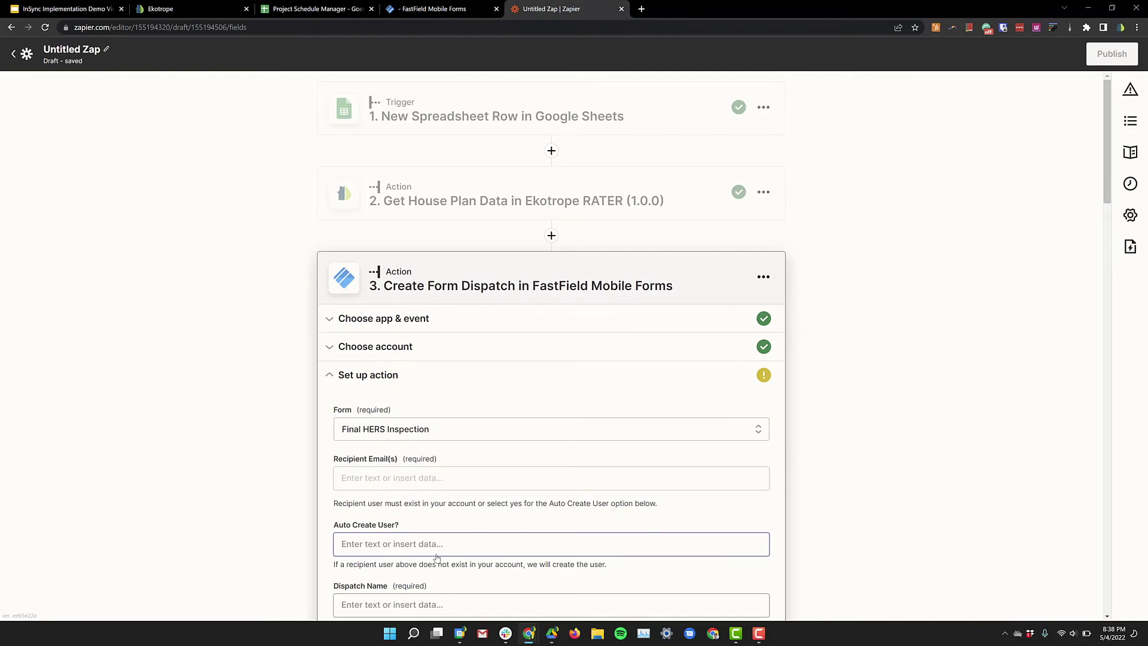
scroll(437, 558, down, 3)
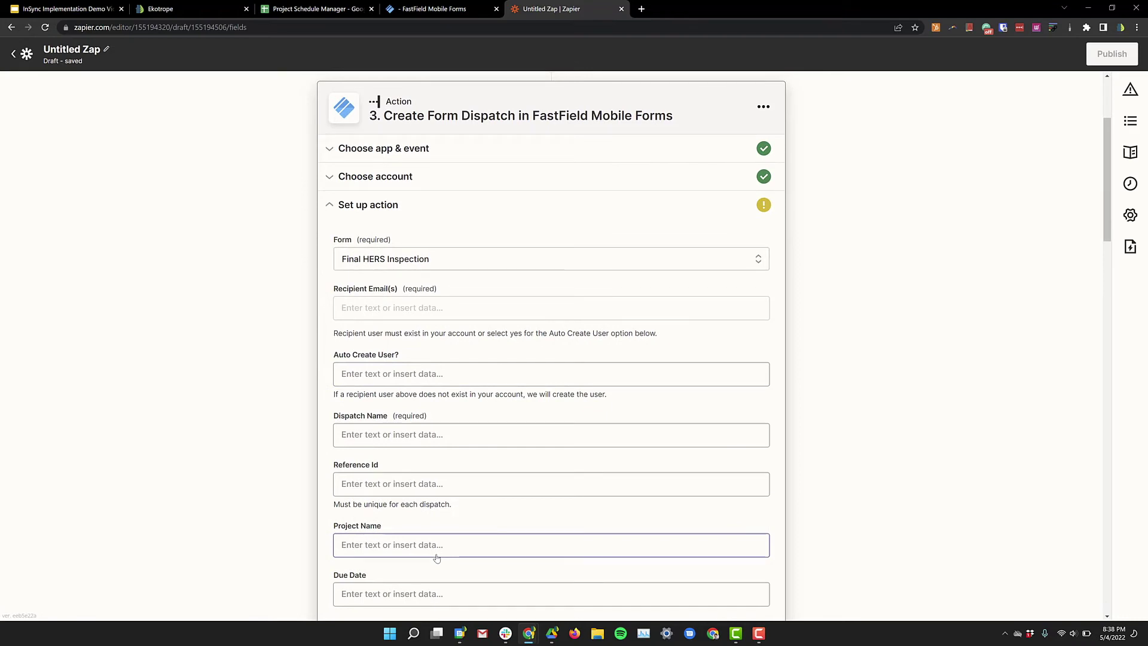
scroll(437, 558, down, 1)
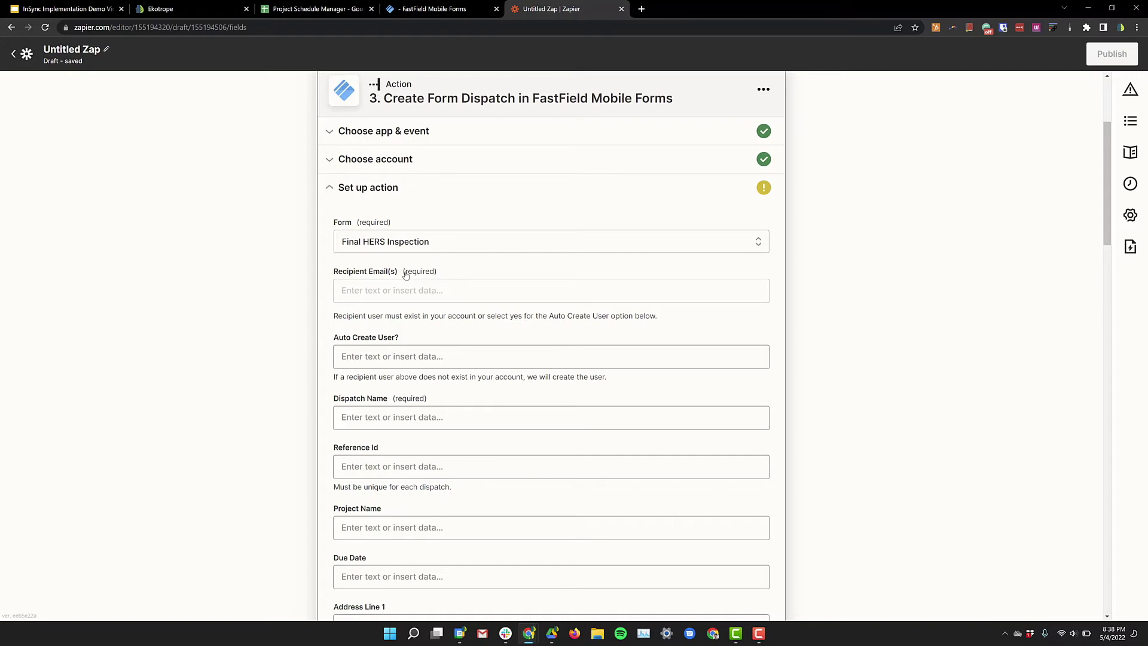
Step: Set Recipient Email(s) to the Google Sheets row's Email field
click(355, 292)
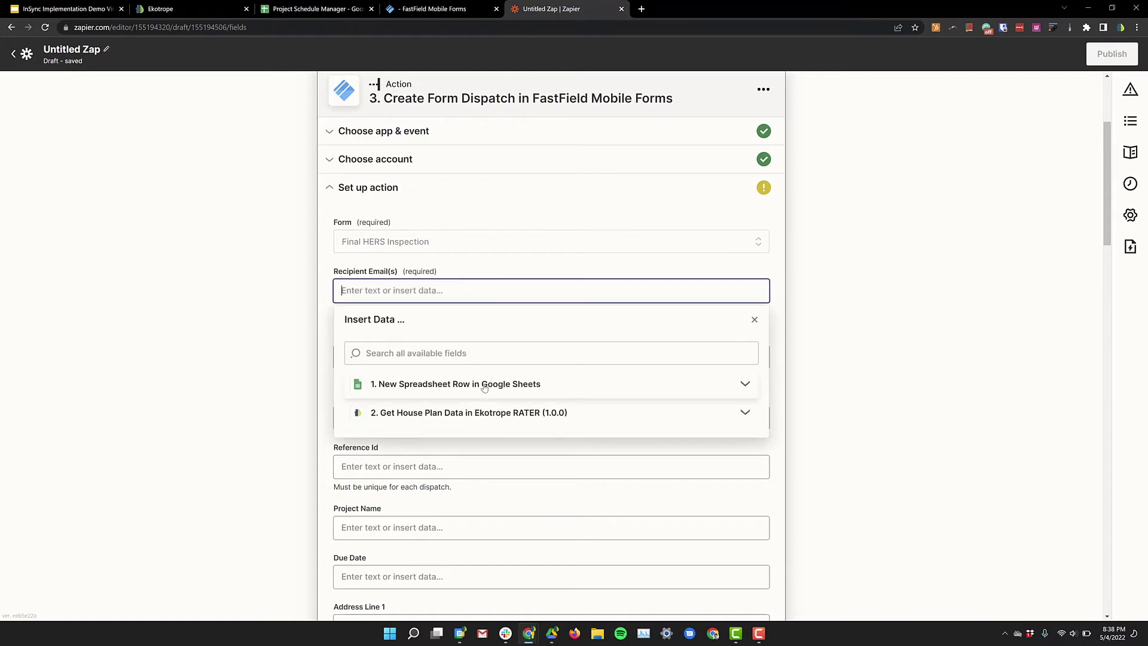
click(485, 388)
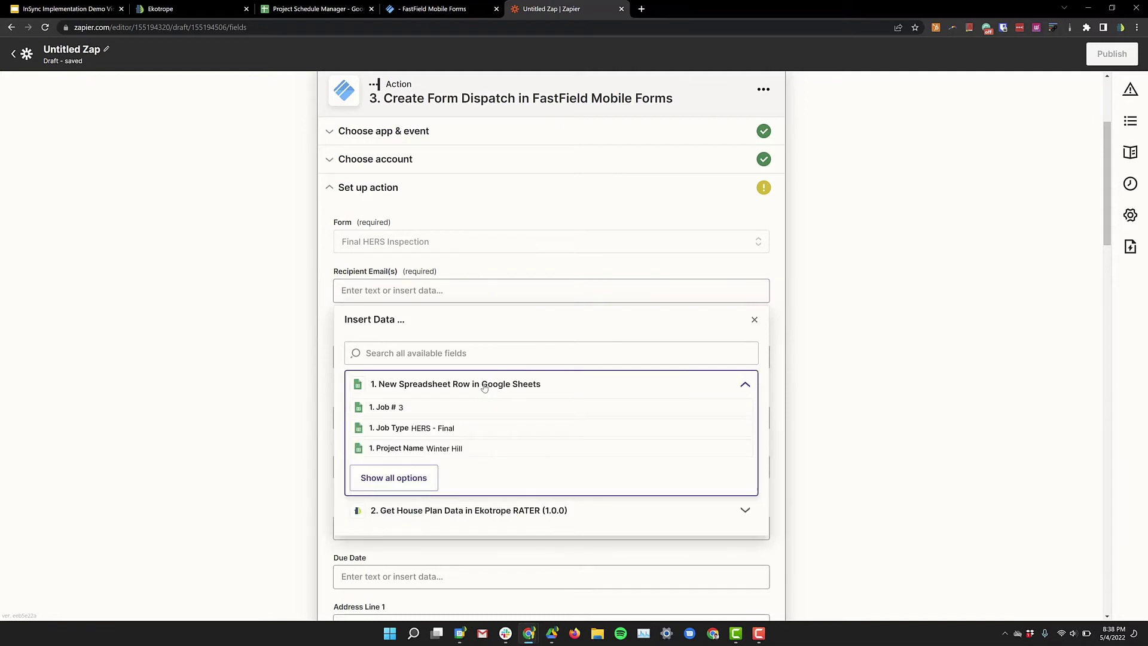
click(411, 476)
scroll(462, 482, down, 2)
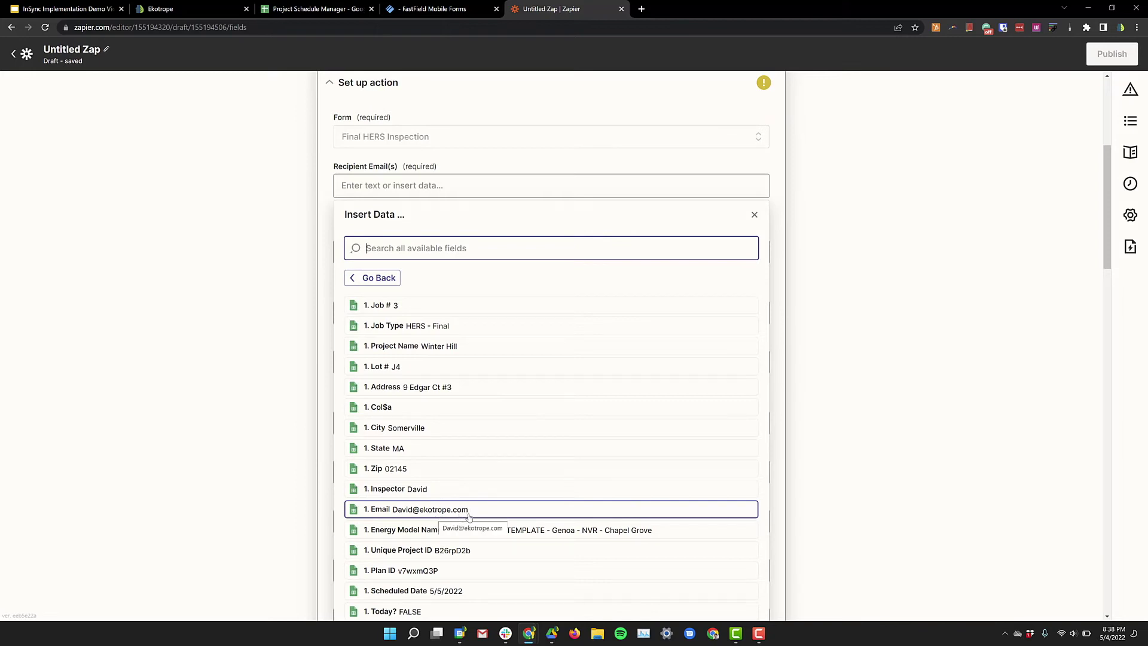
click(441, 510)
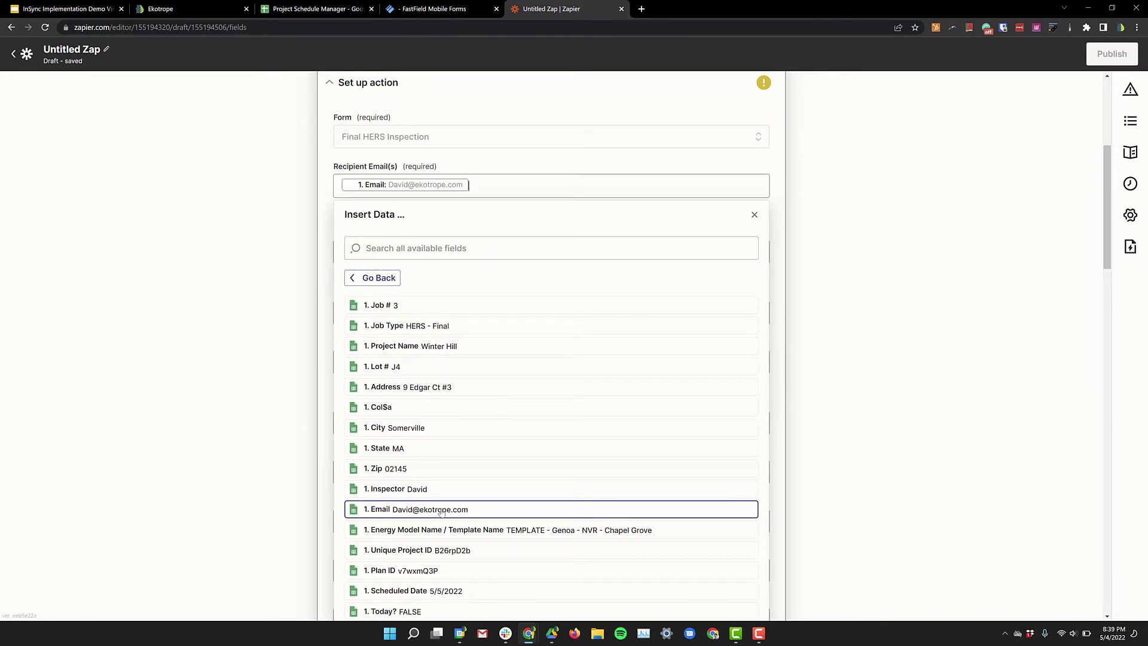
click(406, 162)
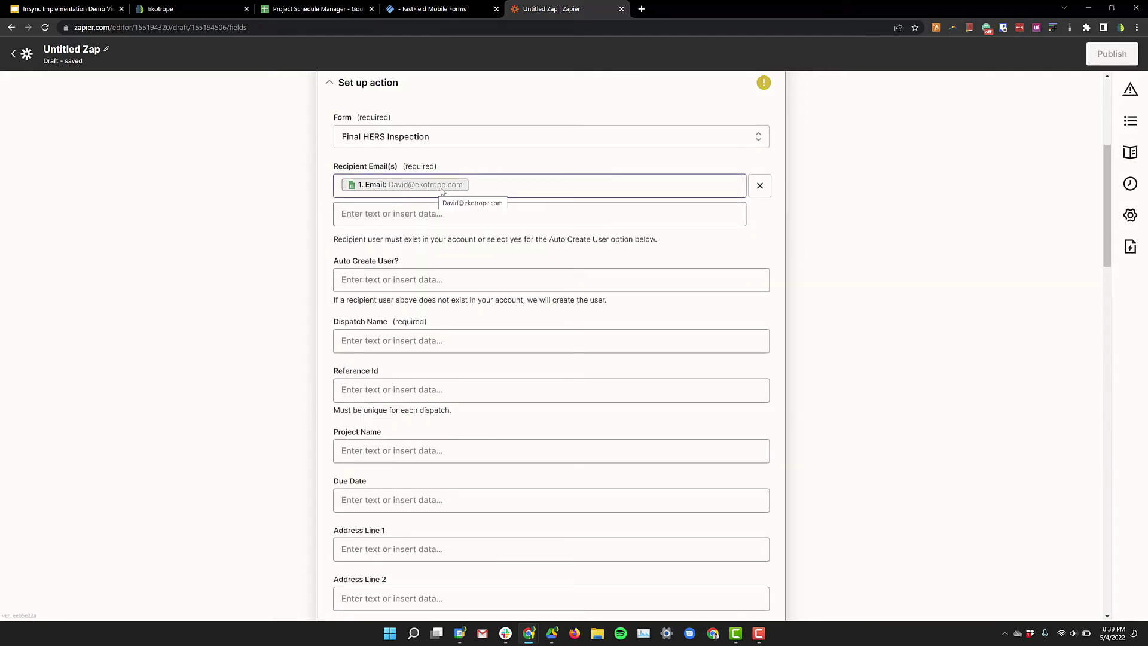
click(433, 207)
click(429, 211)
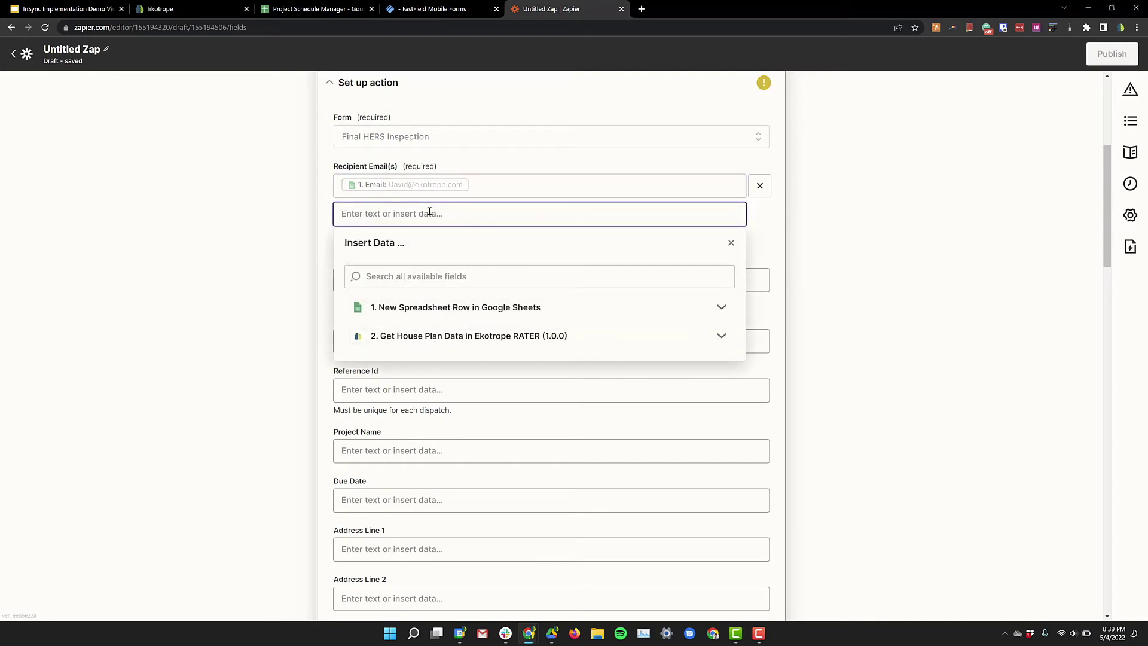
click(325, 190)
scroll(341, 286, down, 3)
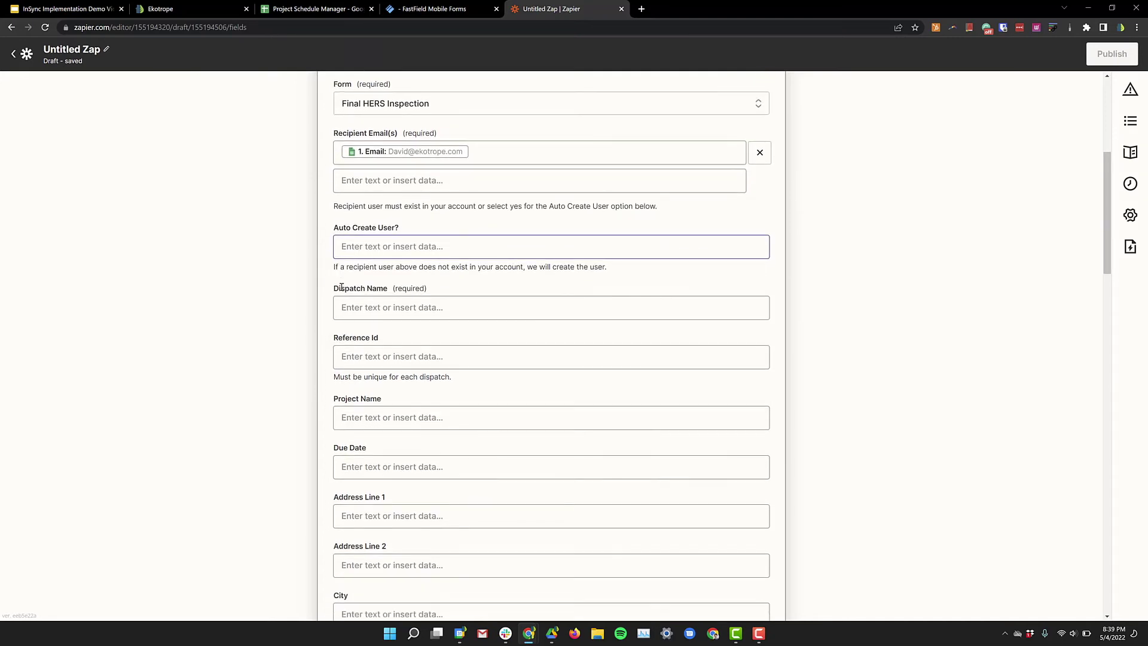
Step: Build Dispatch Name as the row's Address, '-', then Job Type
click(372, 240)
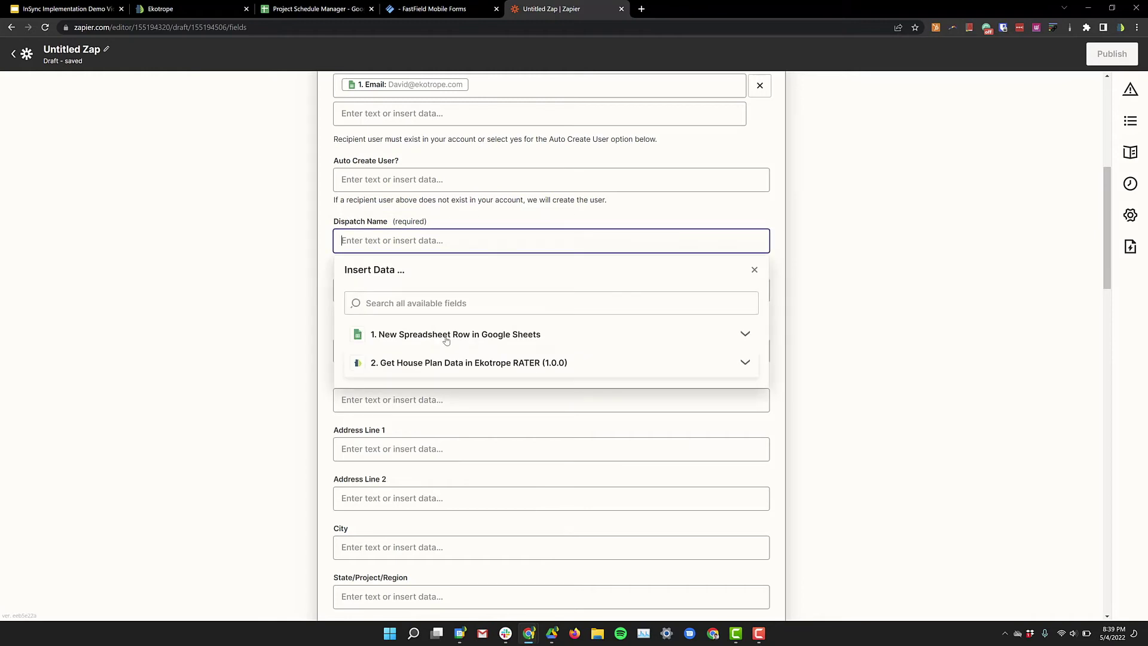
click(443, 334)
click(415, 422)
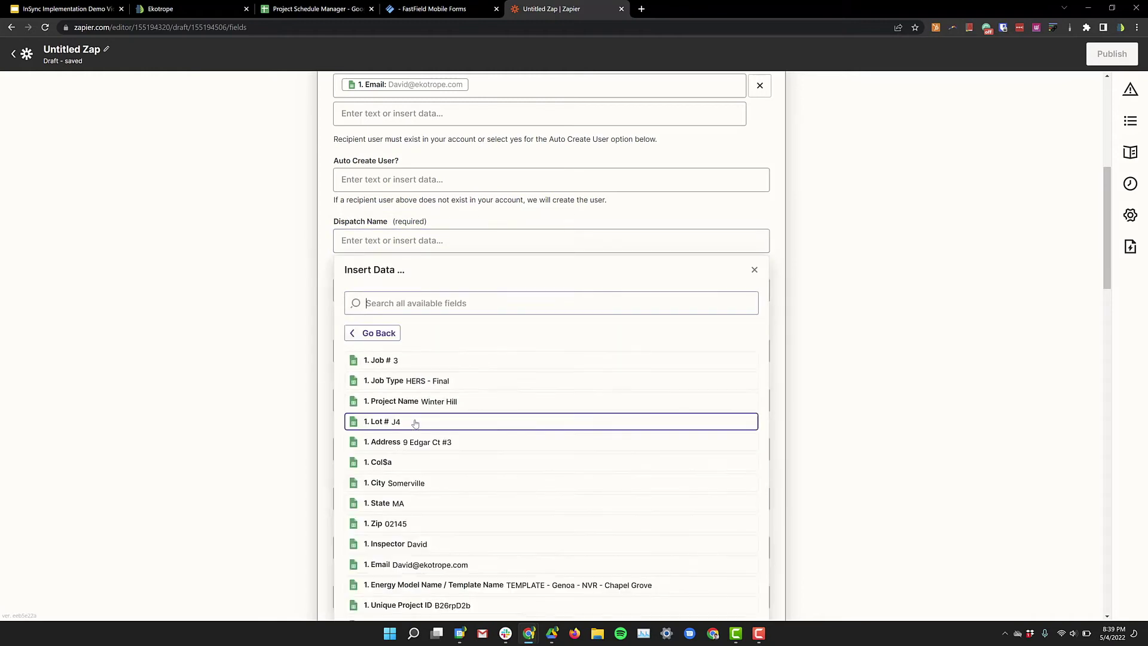
click(415, 431)
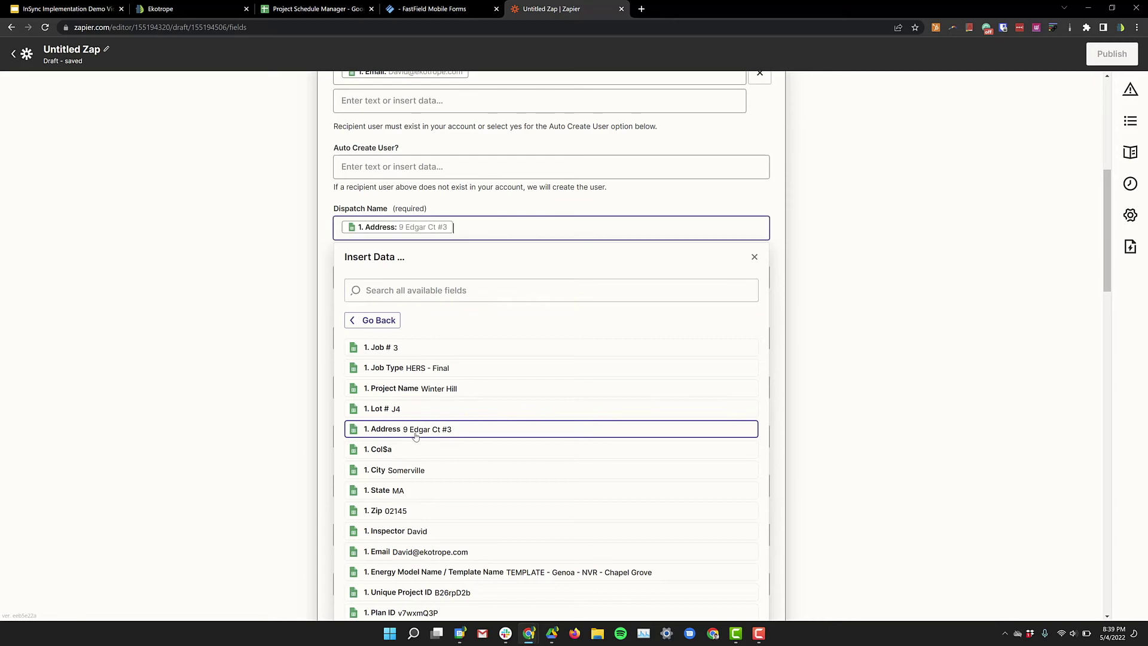
text(-)
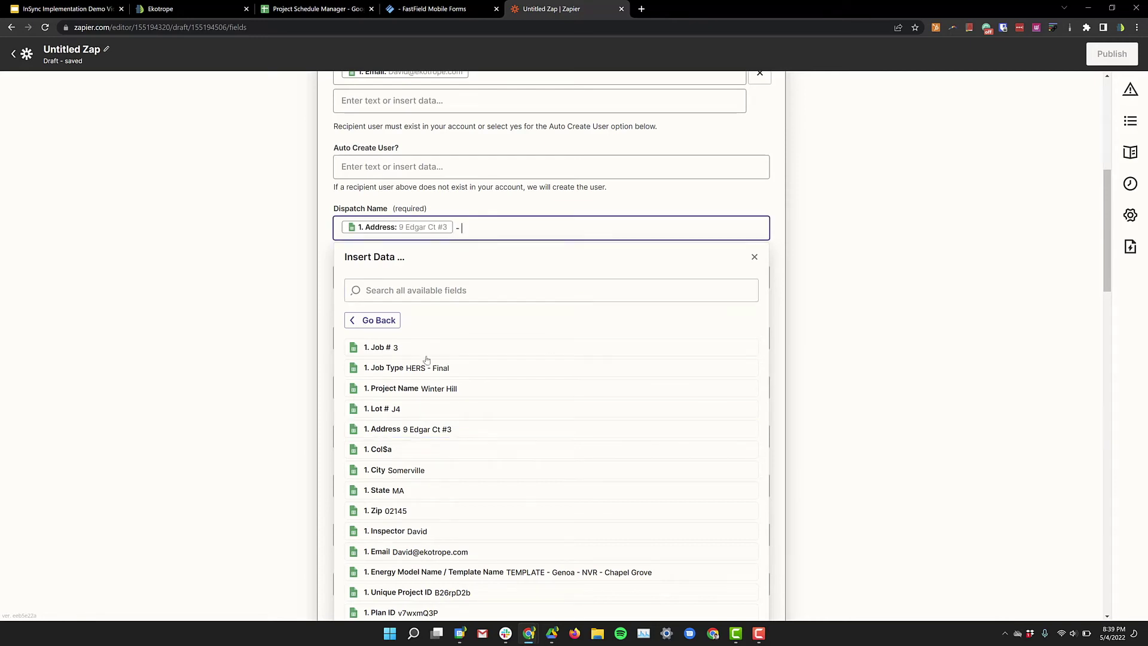
click(427, 369)
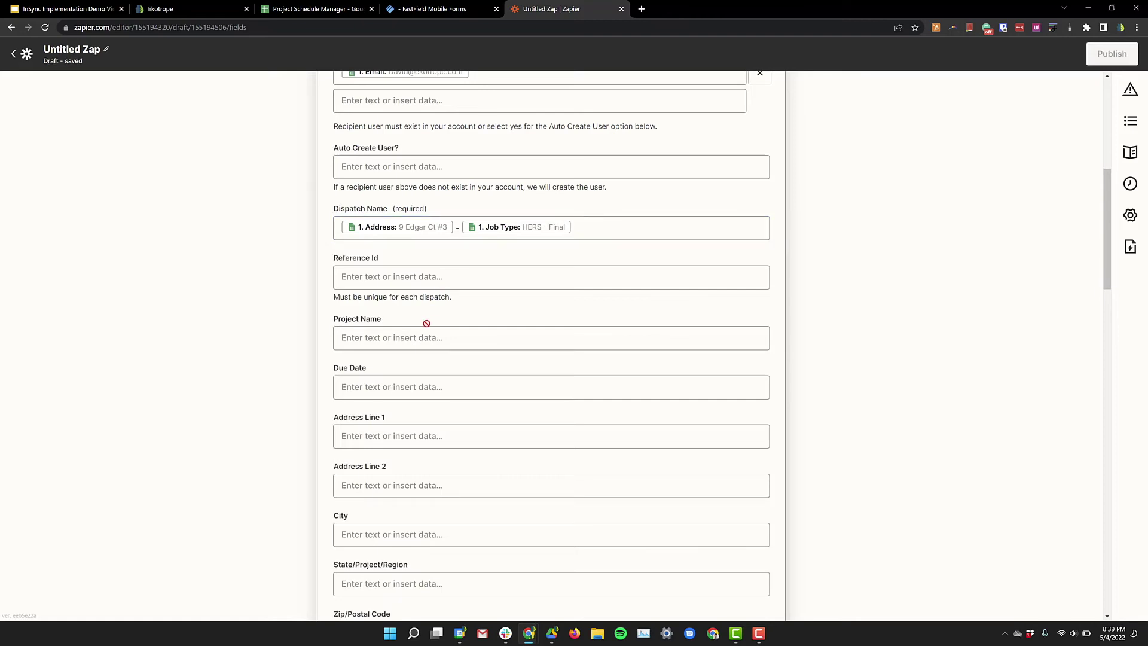
scroll(427, 323, down, 2)
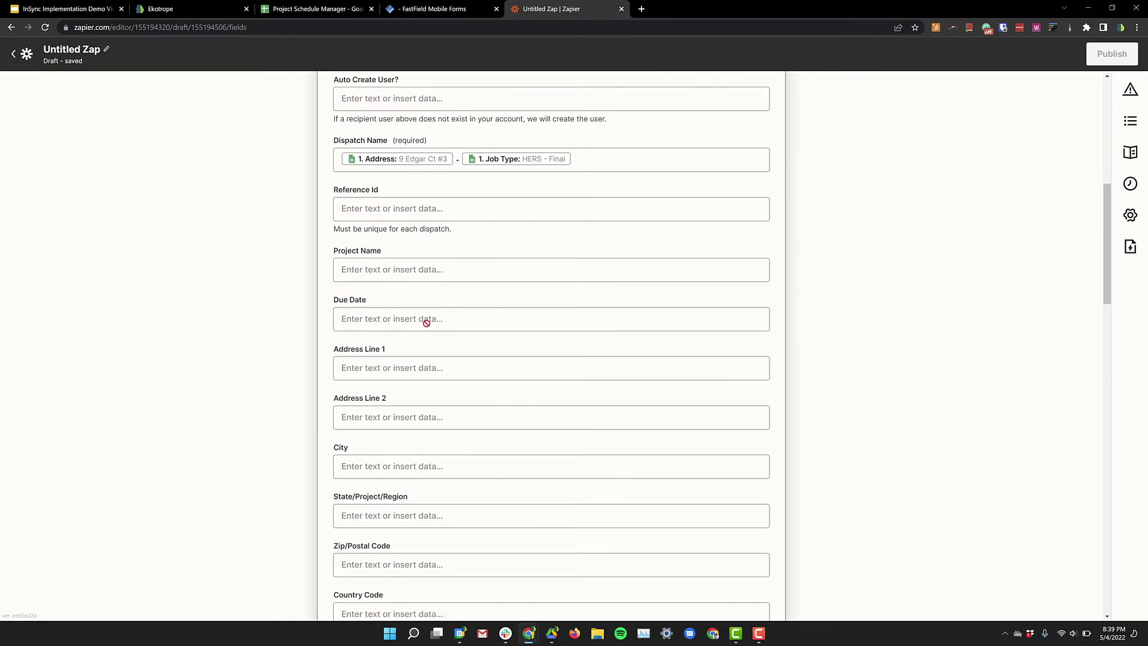
drag(332, 219, 396, 225)
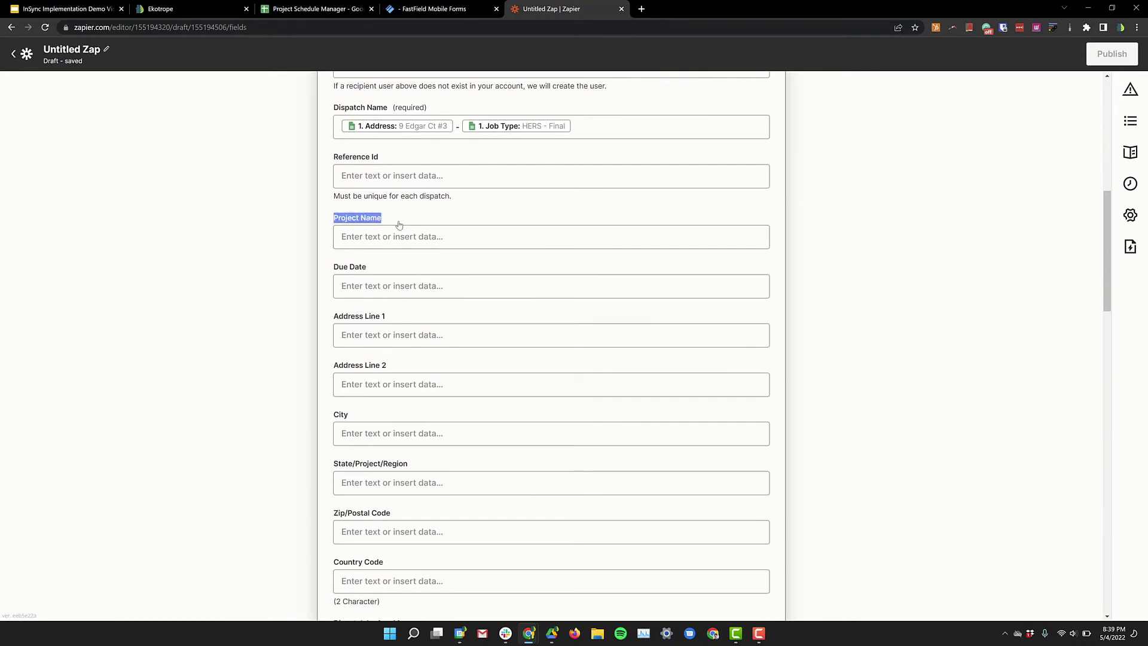
scroll(337, 429, down, 6)
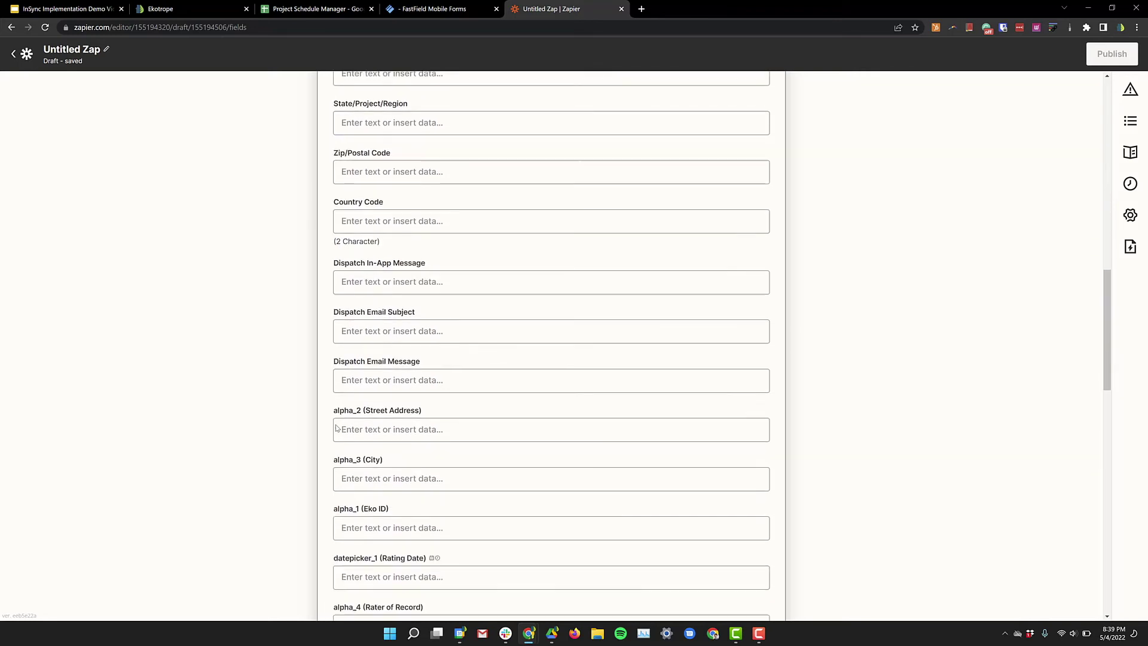
scroll(363, 455, down, 1)
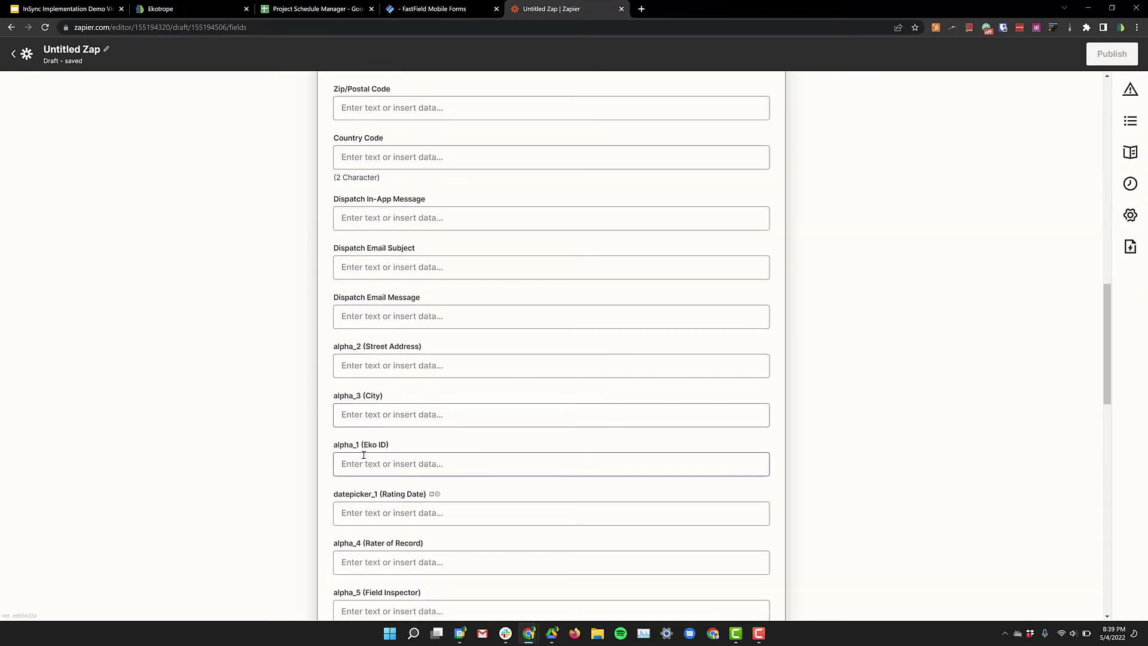
scroll(428, 495, down, 3)
scroll(428, 496, down, 3)
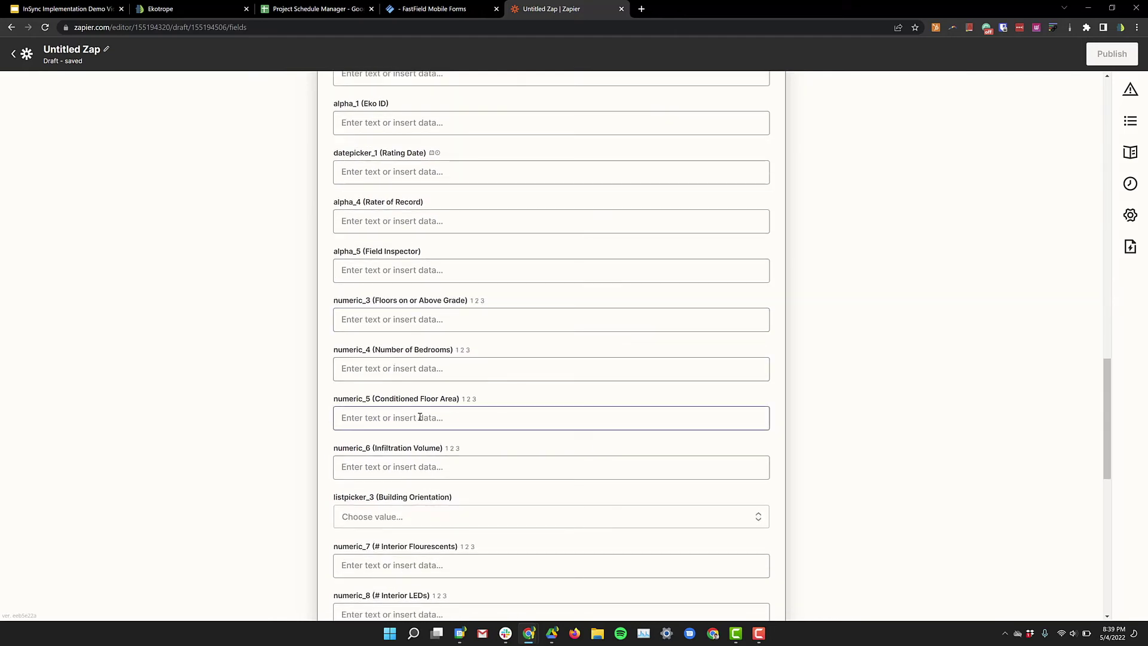
scroll(421, 417, down, 1)
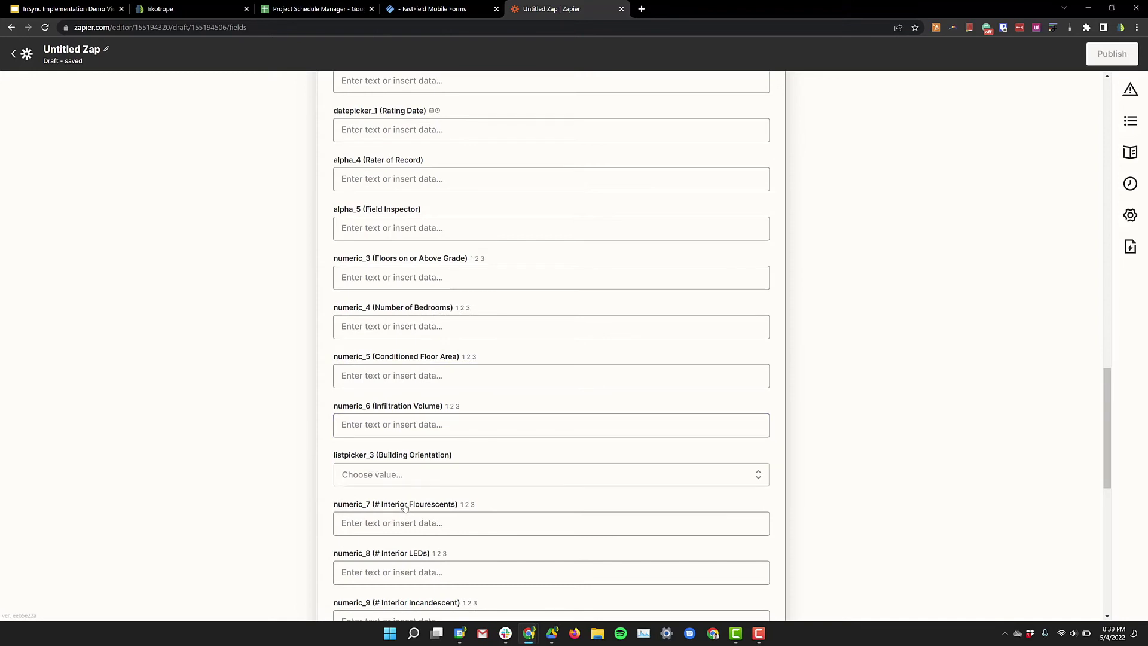
scroll(405, 507, down, 4)
scroll(413, 508, down, 2)
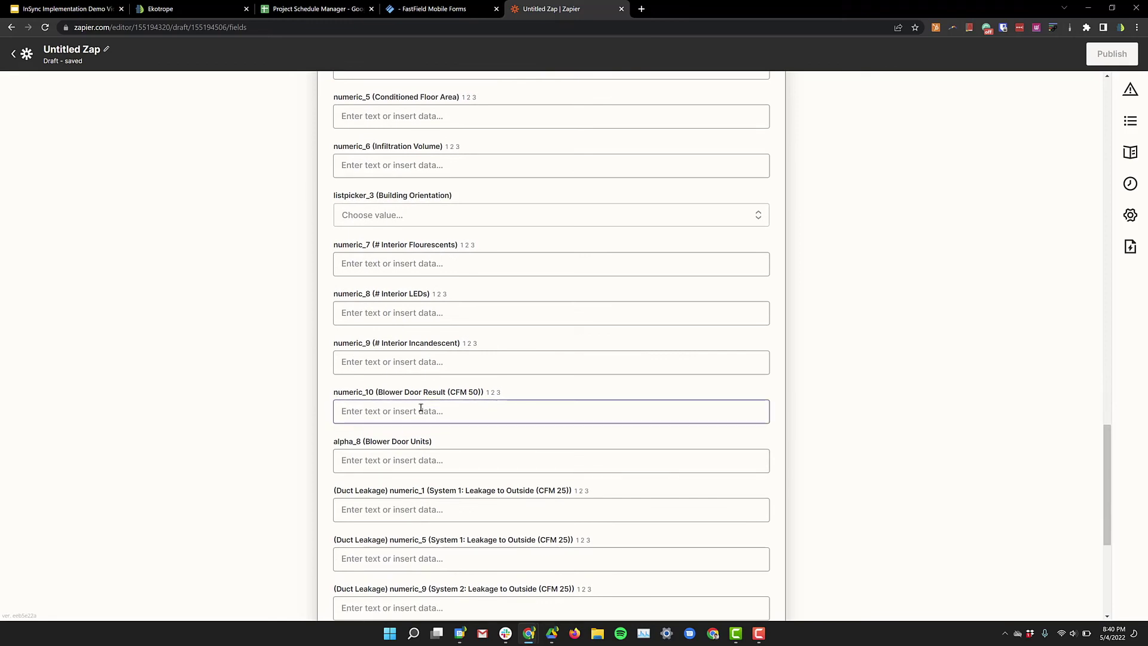
scroll(421, 408, up, 5)
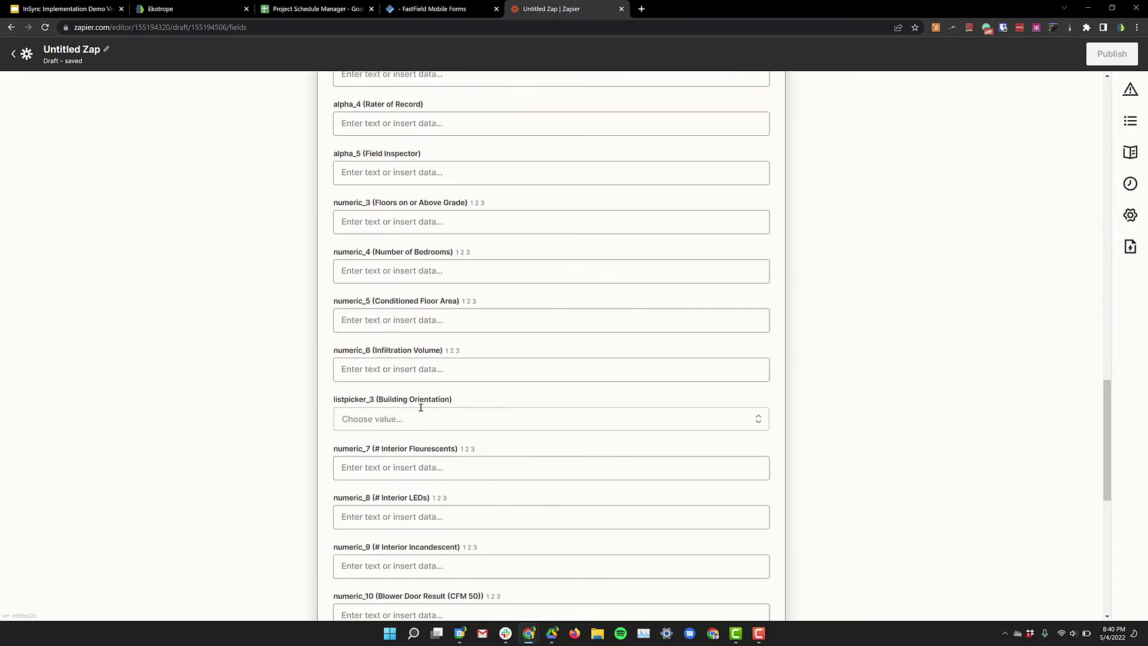
scroll(422, 408, up, 7)
scroll(404, 304, up, 1)
Step: Search 'project id' and map alpha_1 (Eko ID) to the sheet's '1. Unique Project ID'
click(393, 389)
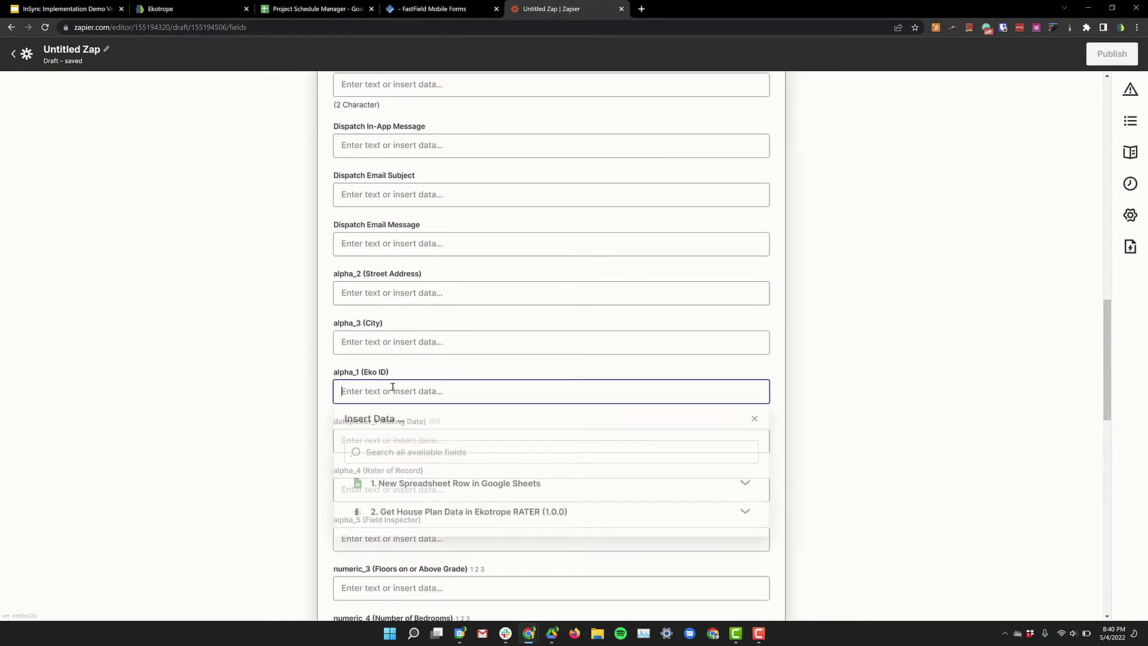
scroll(453, 495, down, 1)
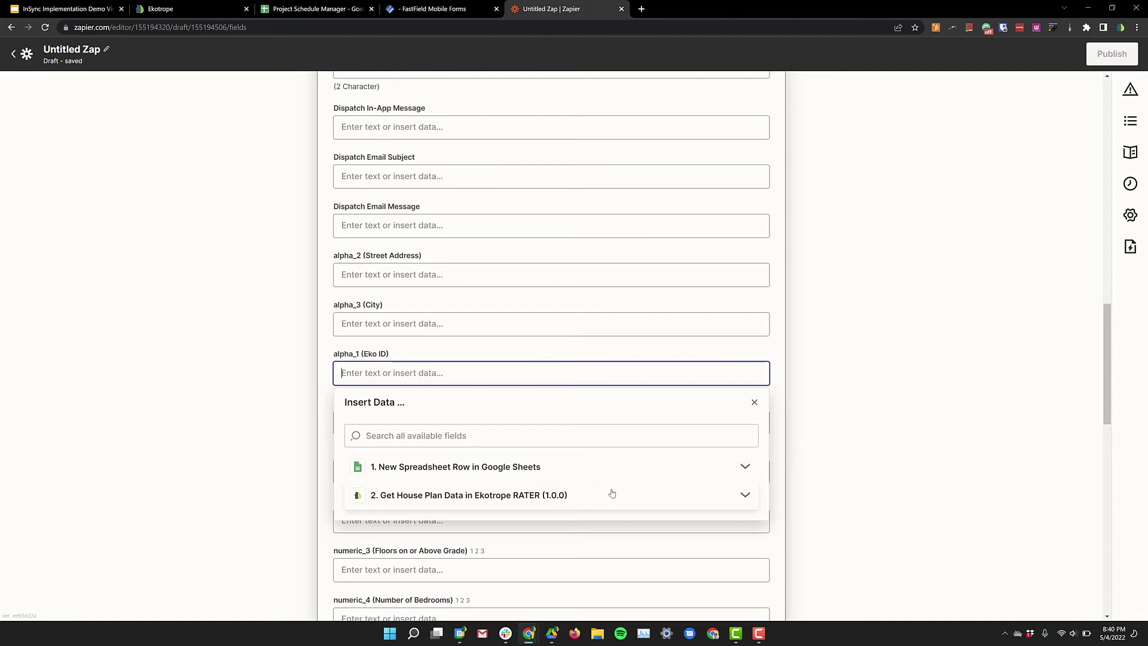
click(612, 498)
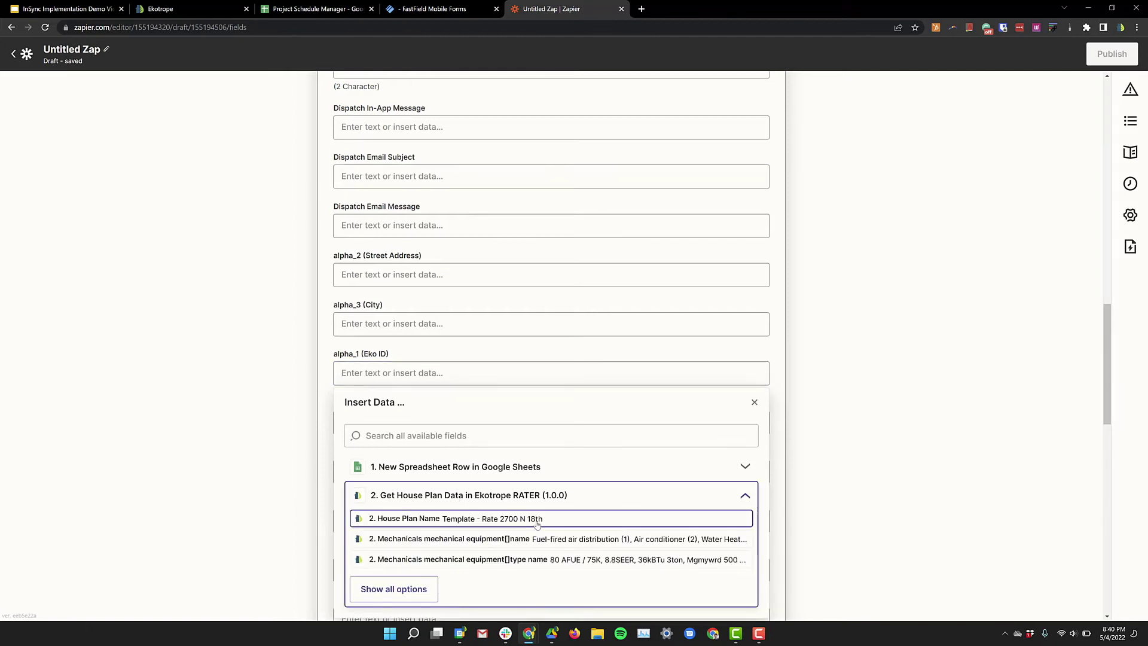
scroll(517, 553, down, 1)
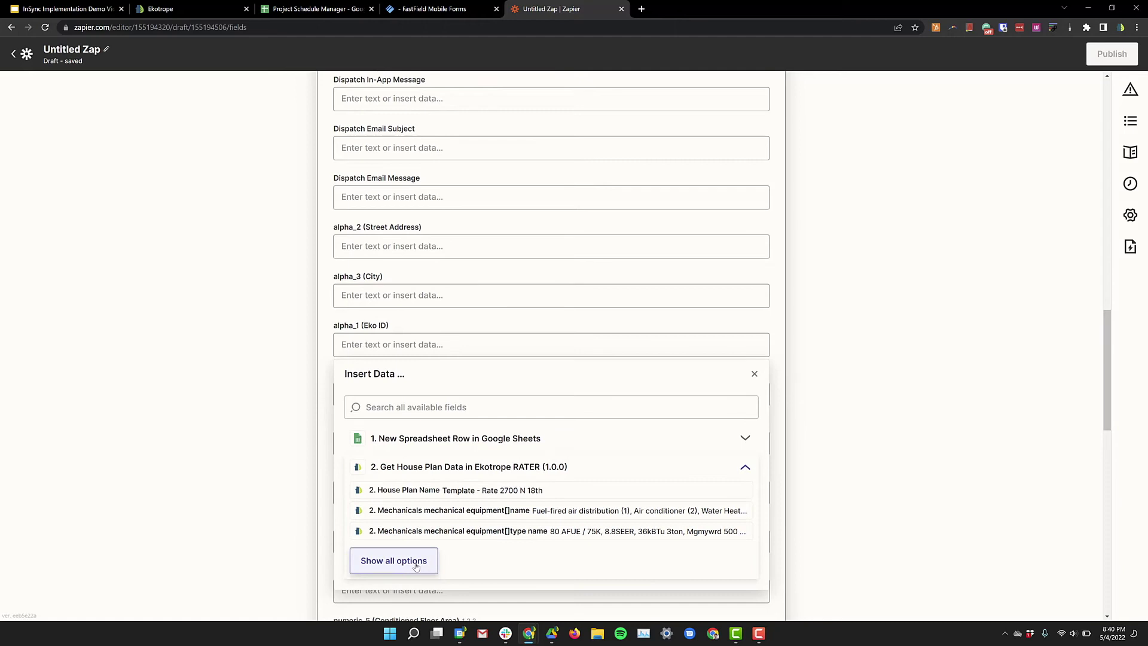
click(394, 560)
scroll(506, 533, down, 1)
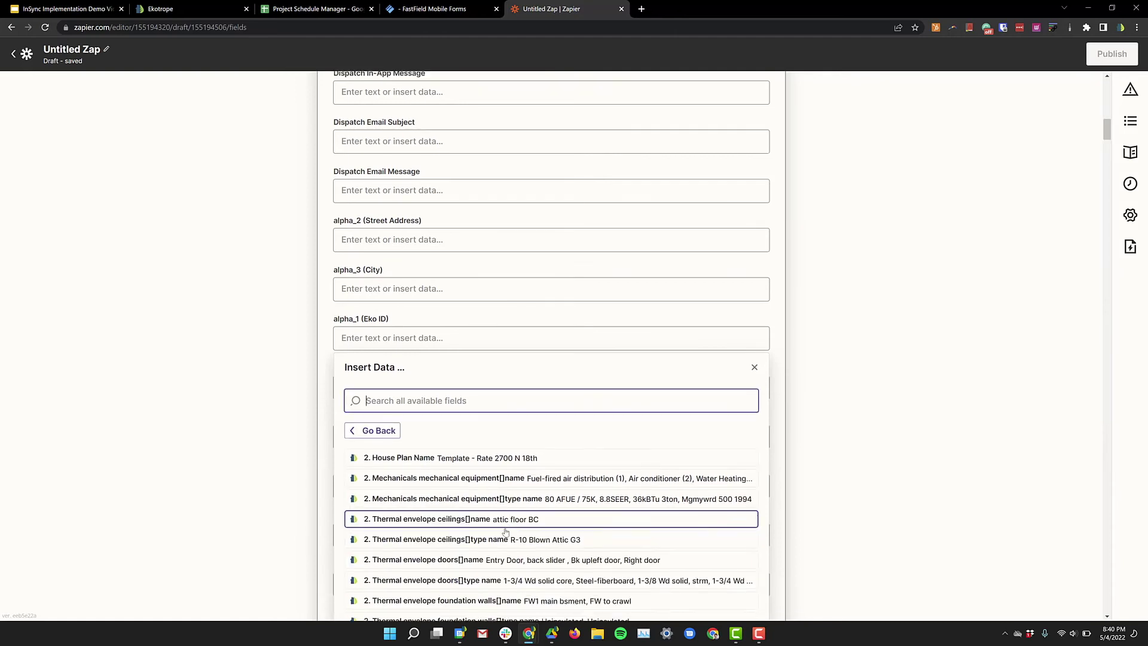
scroll(506, 532, down, 8)
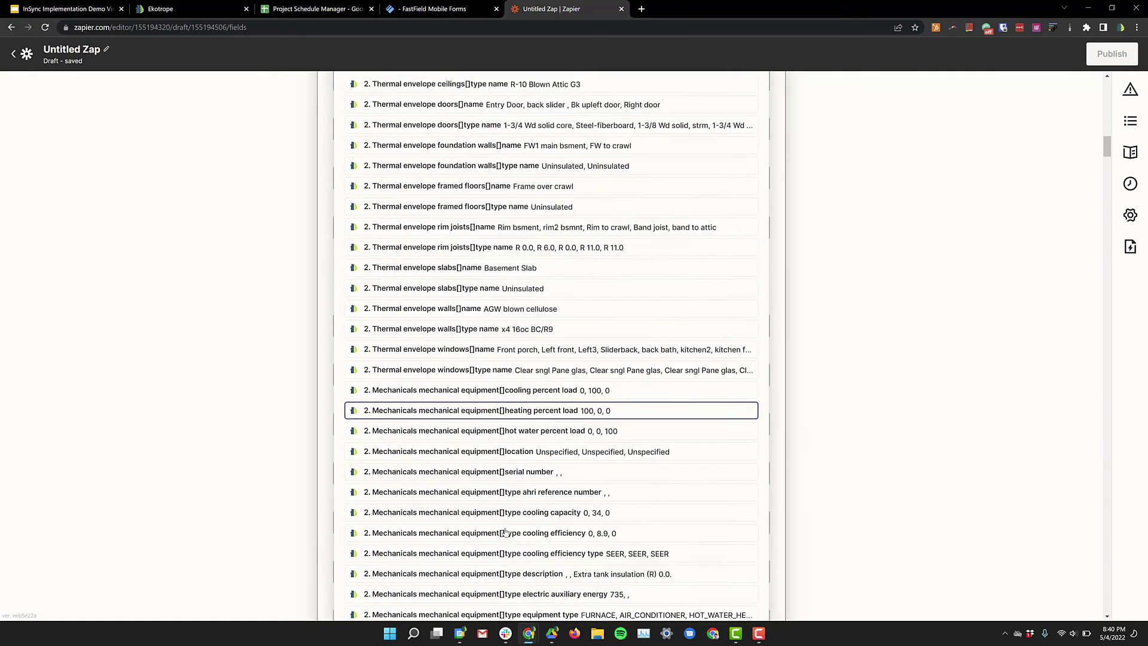
scroll(505, 532, down, 10)
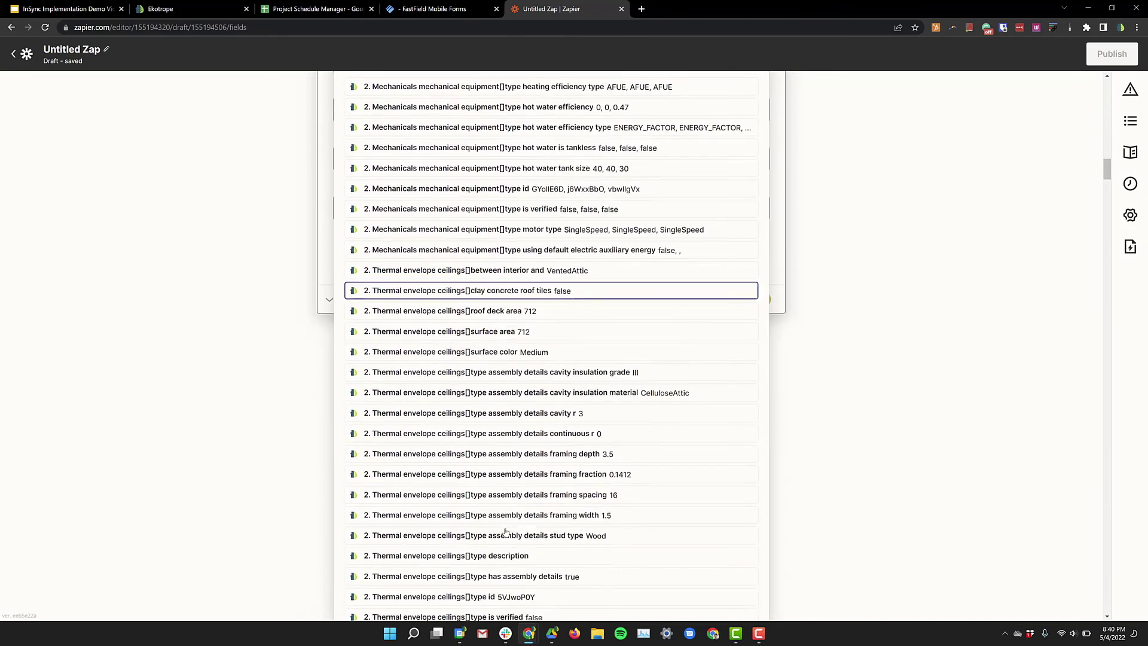
scroll(505, 531, up, 18)
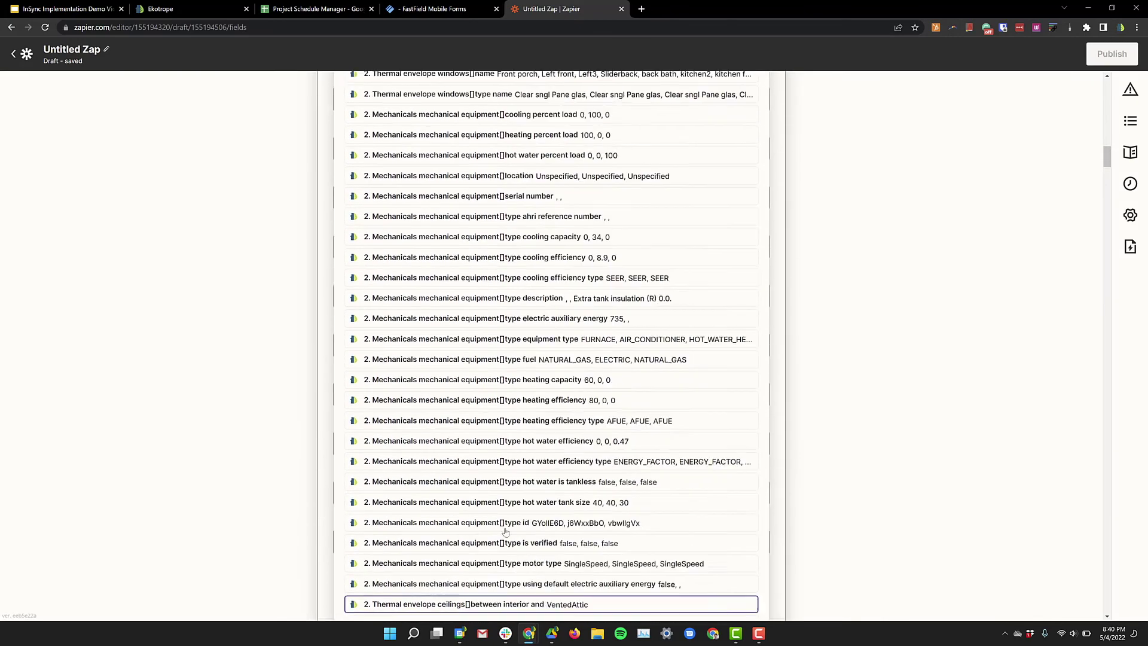
scroll(505, 532, up, 4)
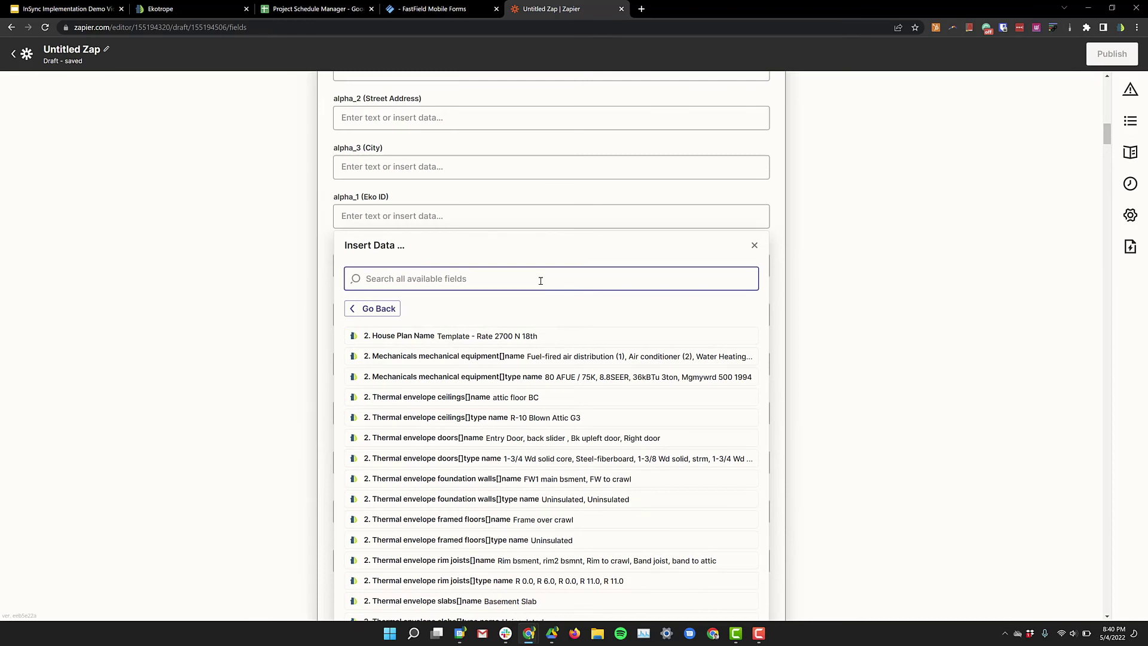
text(project id)
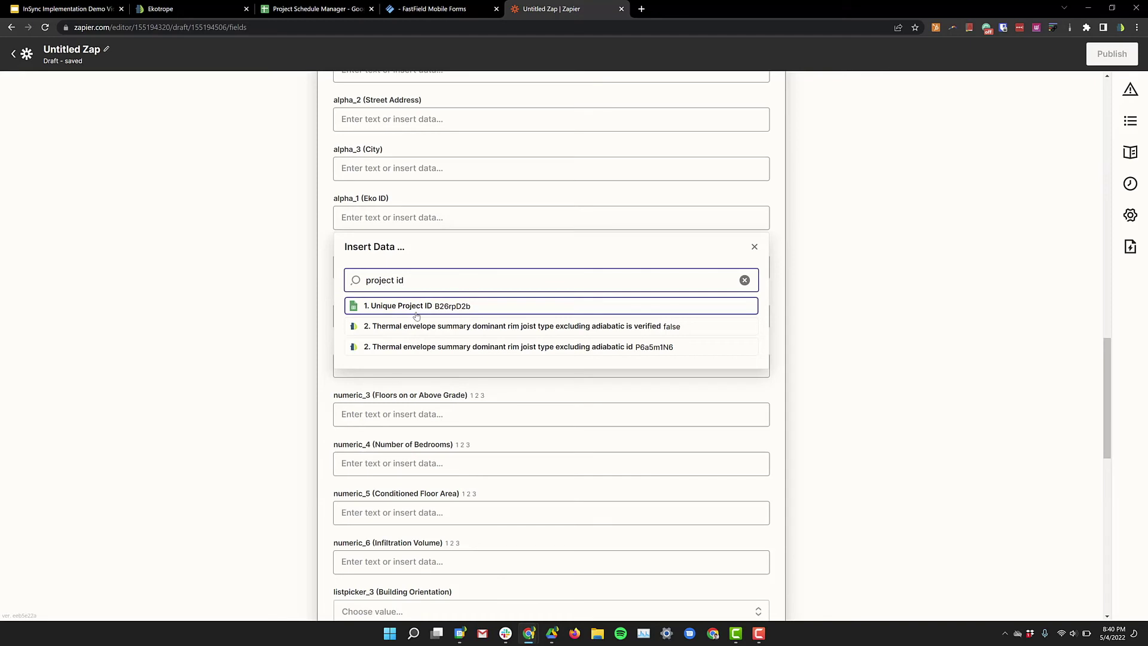
click(417, 305)
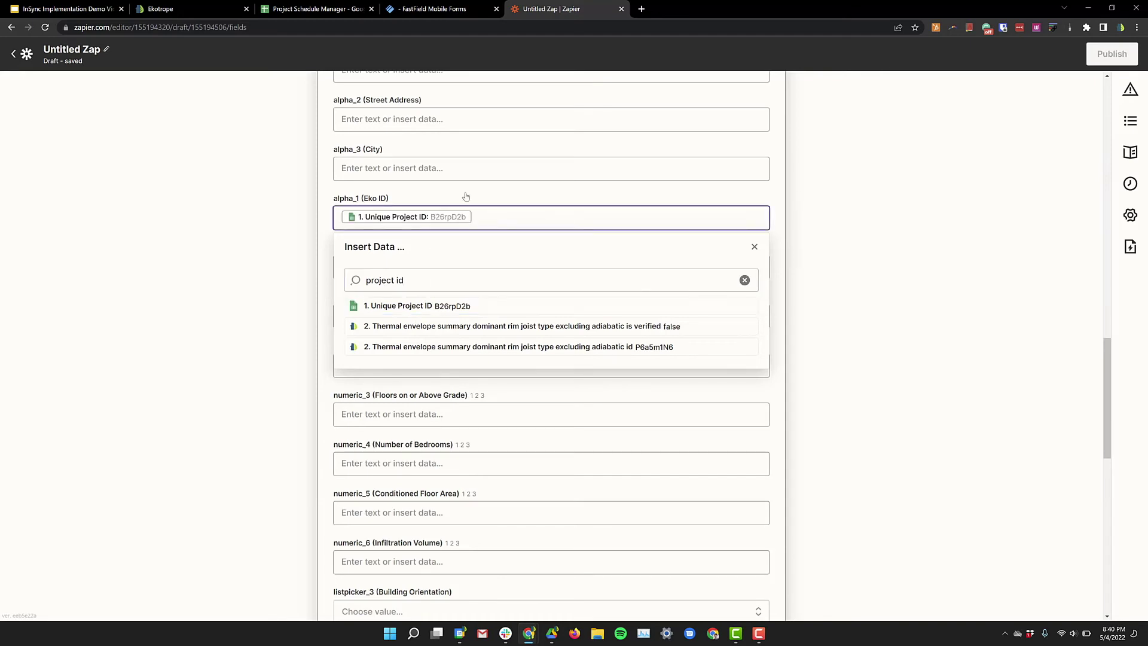
scroll(437, 359, down, 3)
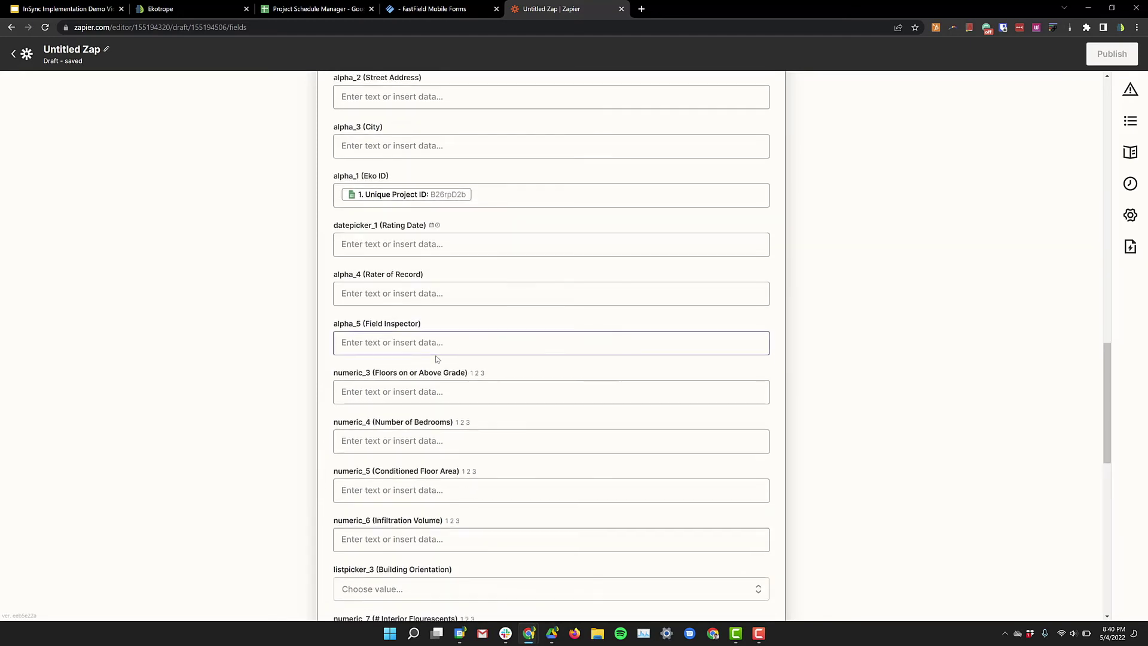
scroll(436, 359, down, 9)
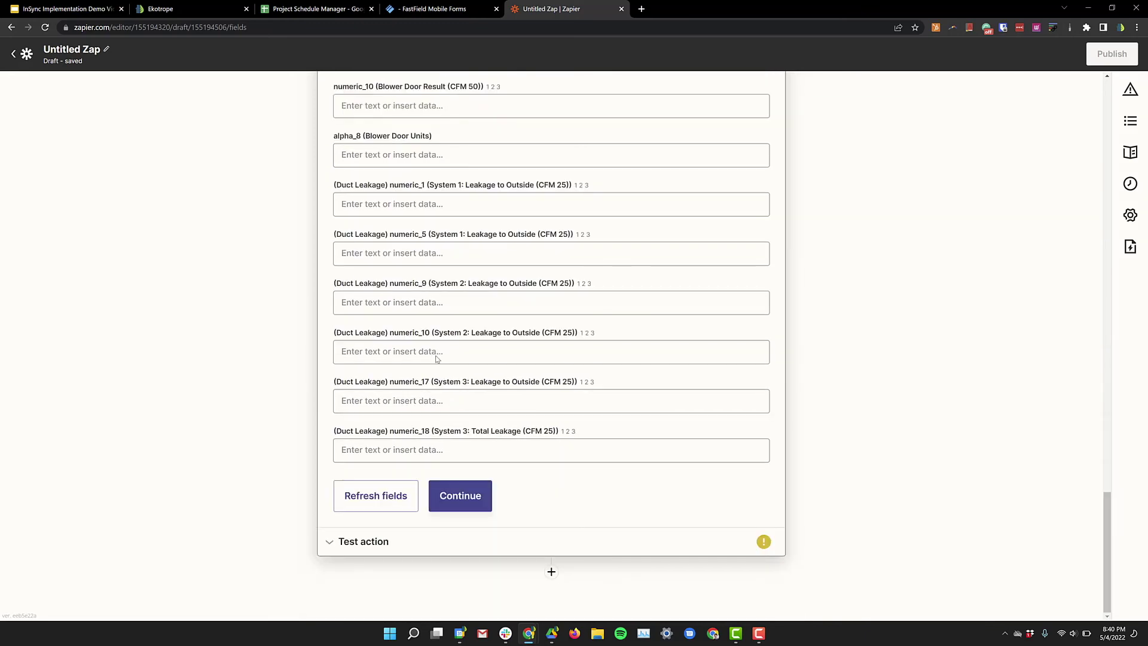
Step: Continue past the dispatch action setup and skip its test
click(474, 500)
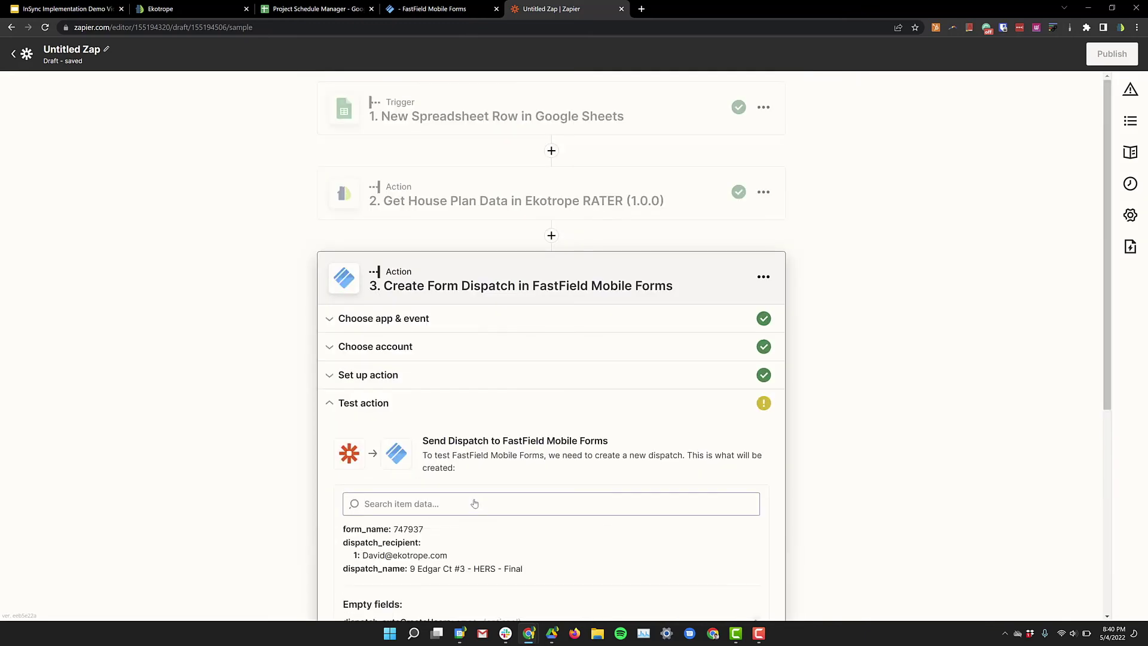
scroll(476, 501, down, 10)
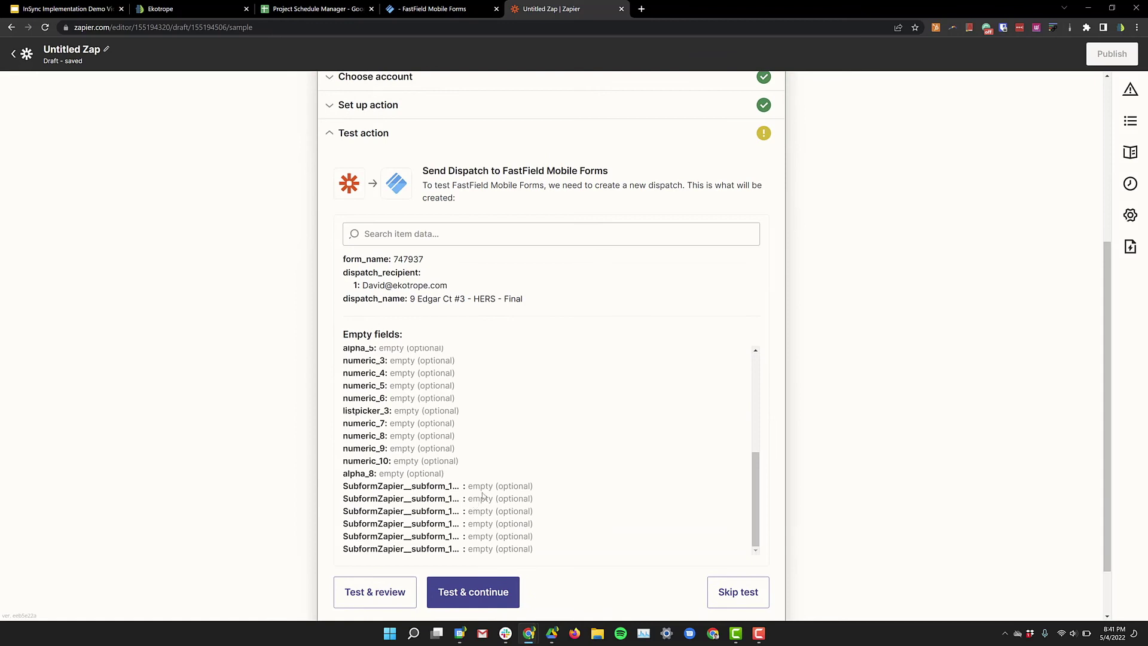
scroll(593, 487, down, 1)
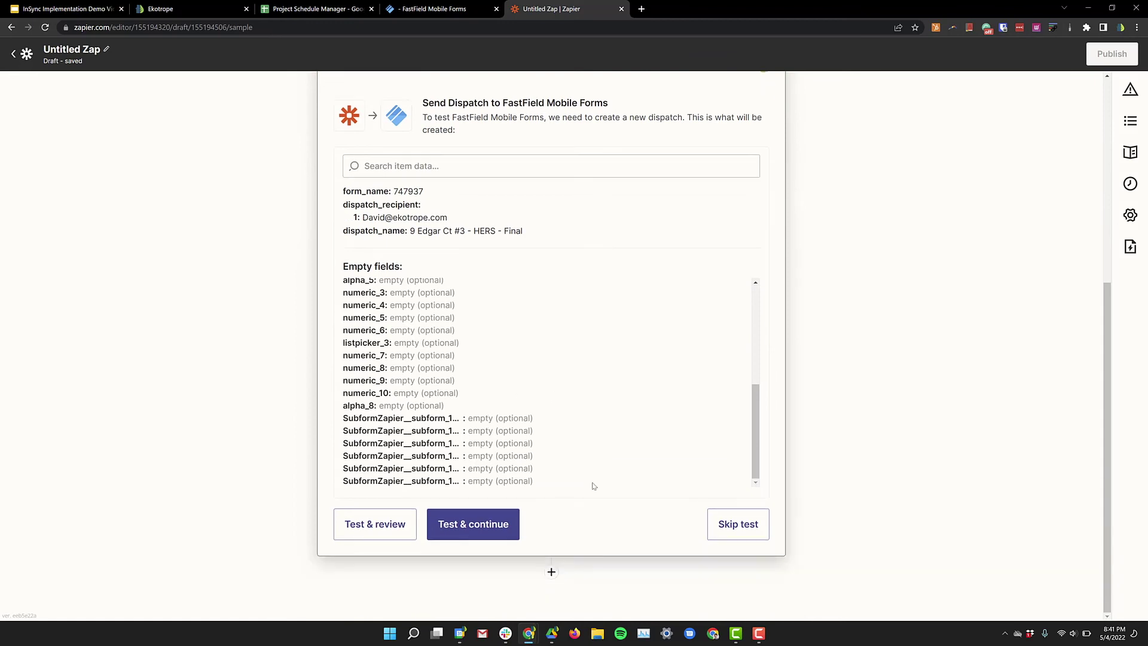
click(741, 529)
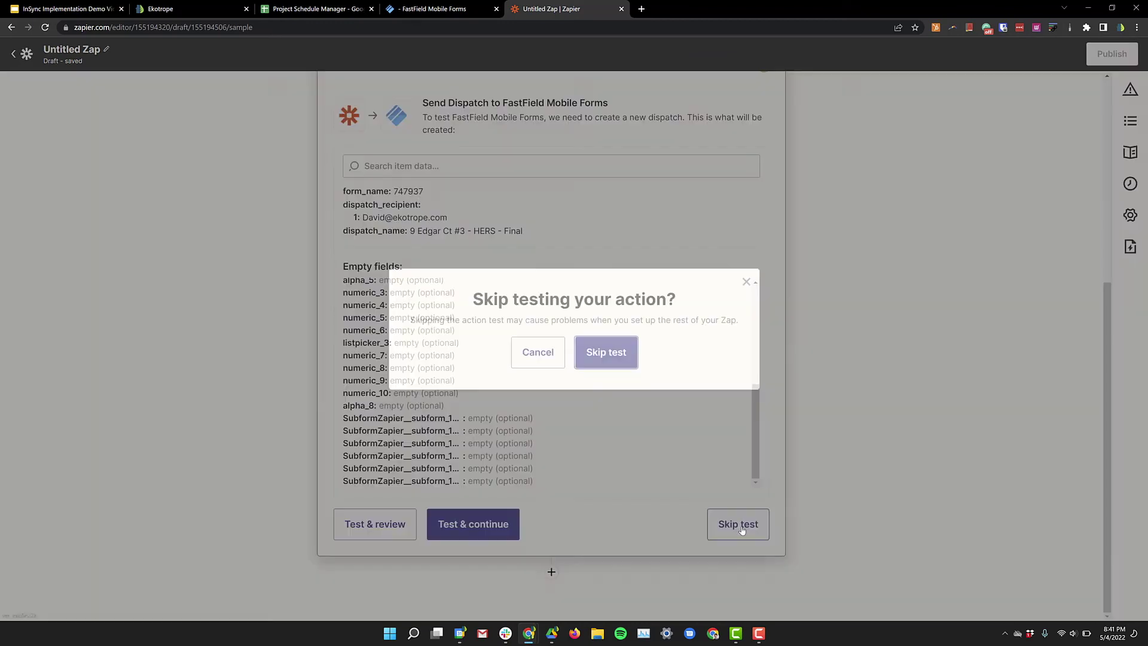
key(Return)
Step: Publish the Zap using Publish & Turn On
click(601, 478)
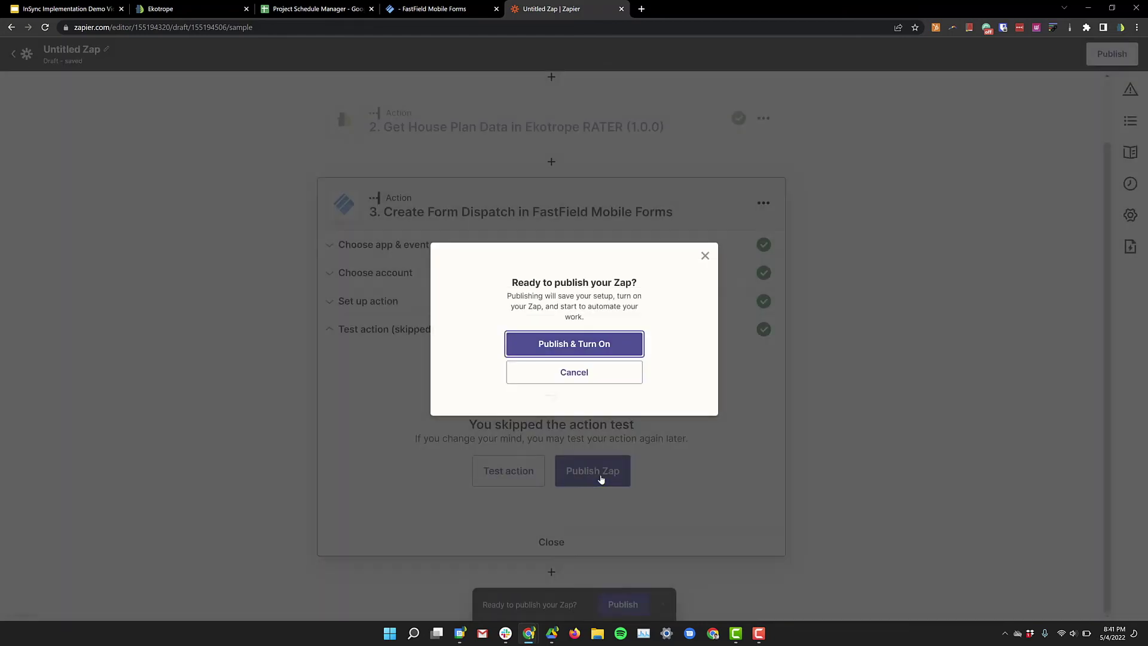
click(582, 344)
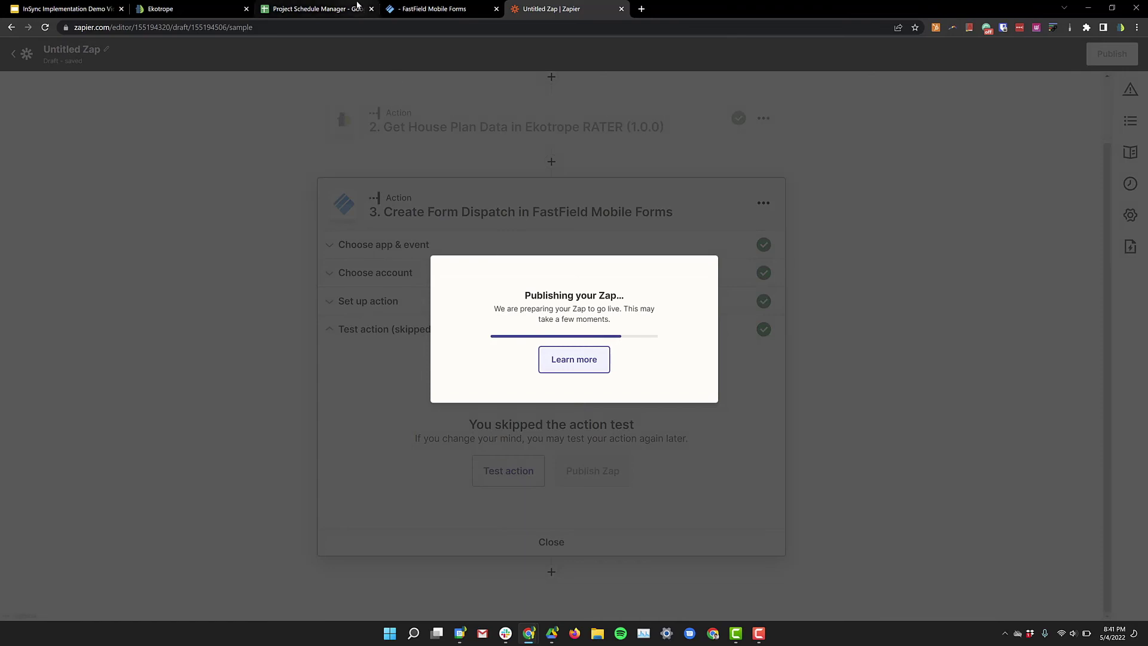
click(342, 7)
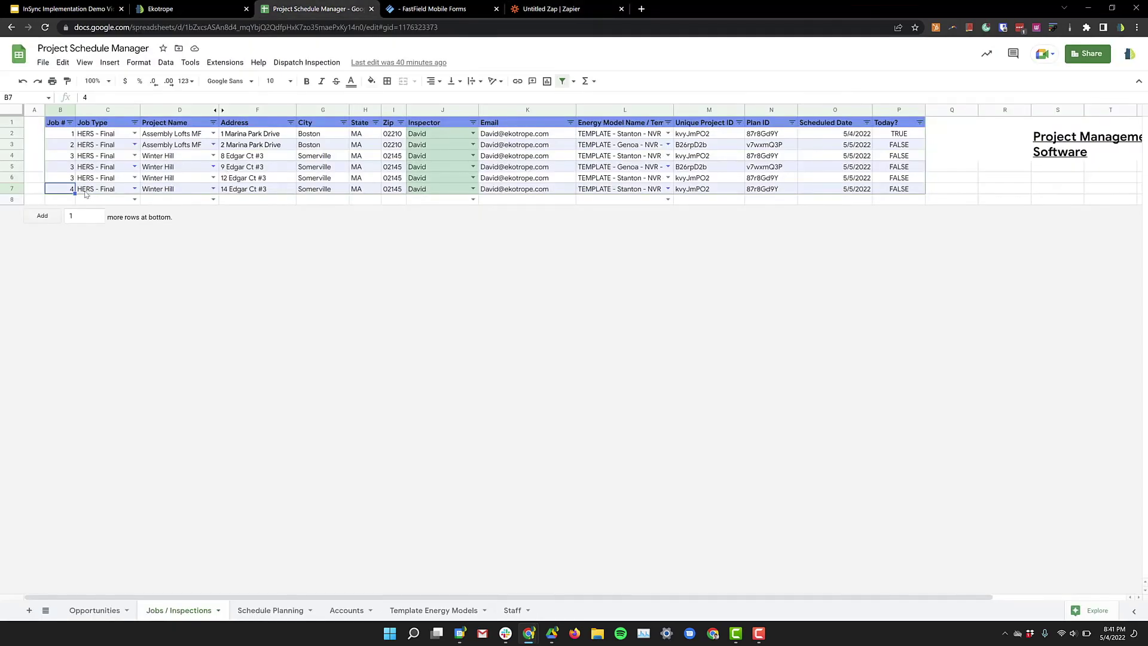
key(ctrl+shift+Right)
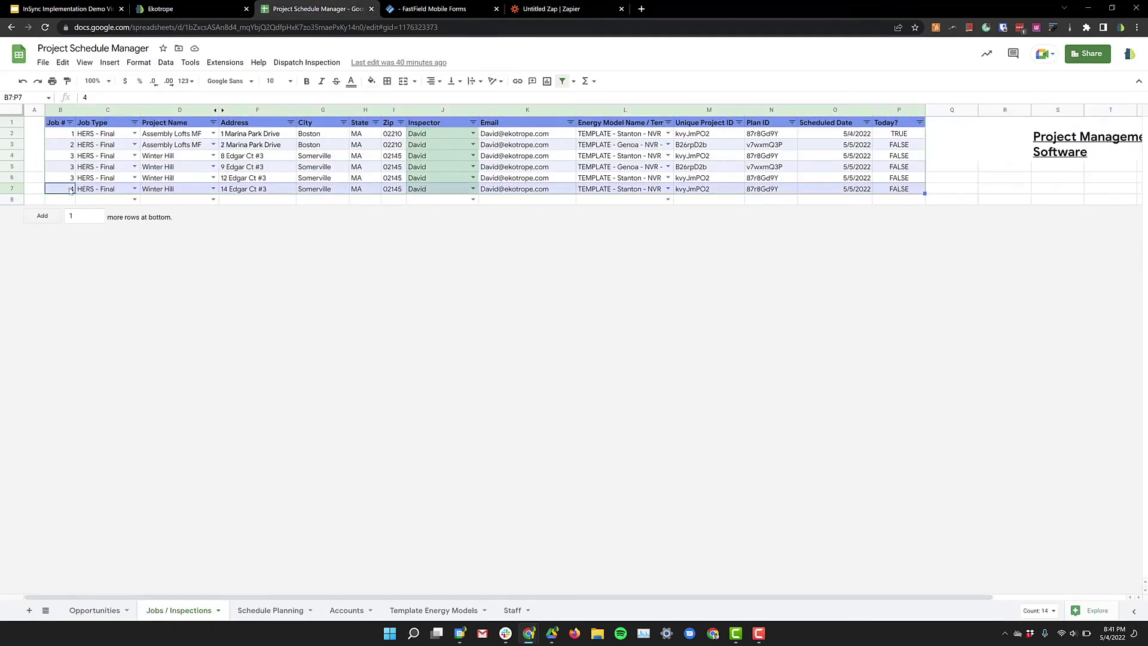
key(ctrl+c)
key(Down)
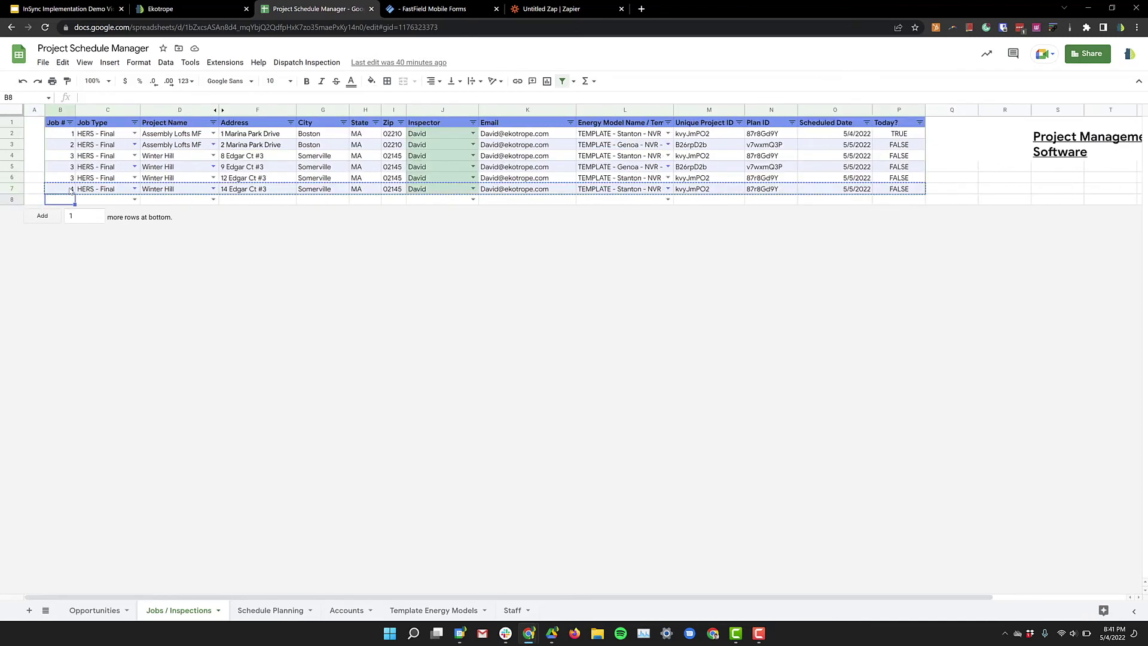
key(ctrl+v)
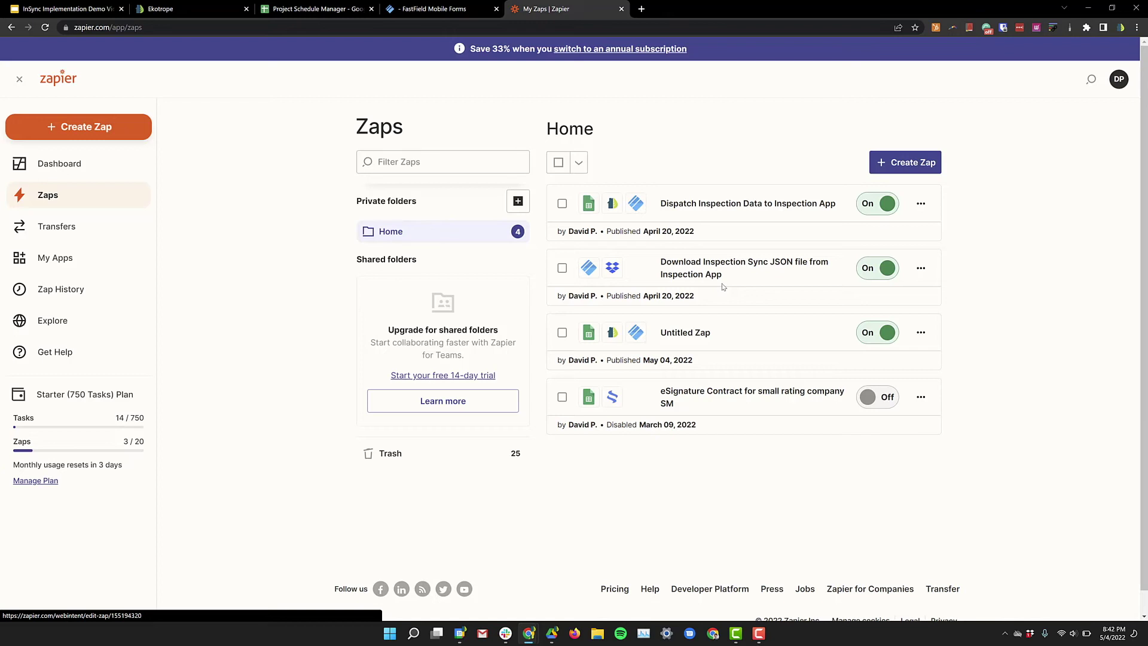
Step: Create a new Zap triggered by FastField Mobile Forms New Form Submission on the connected account
click(927, 165)
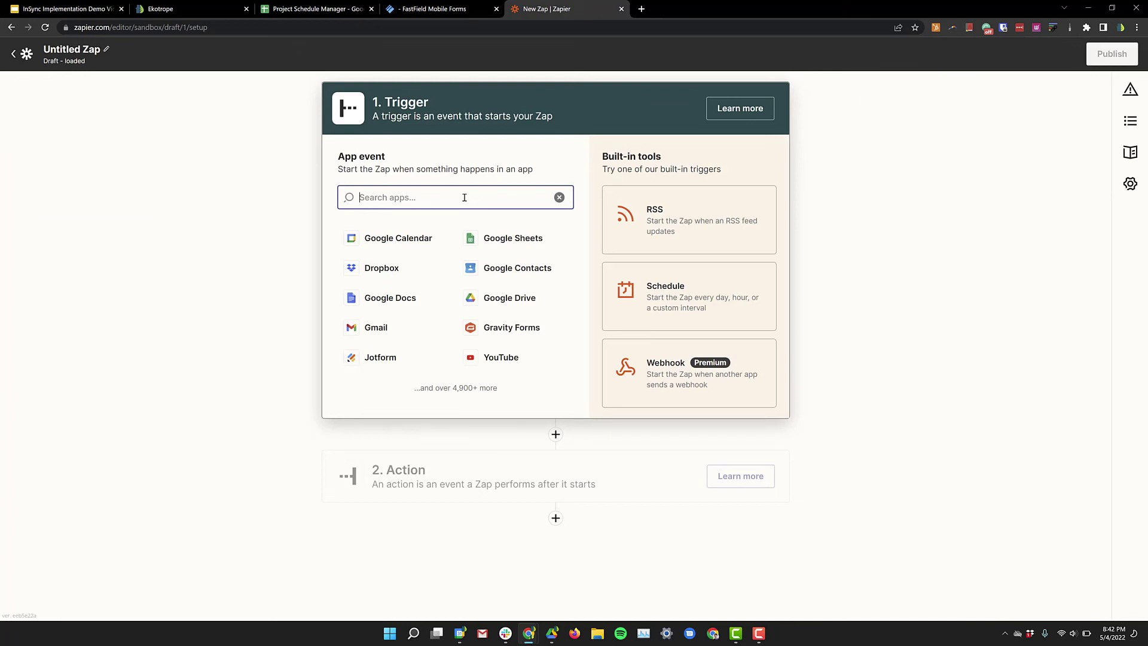
text(fast)
click(452, 238)
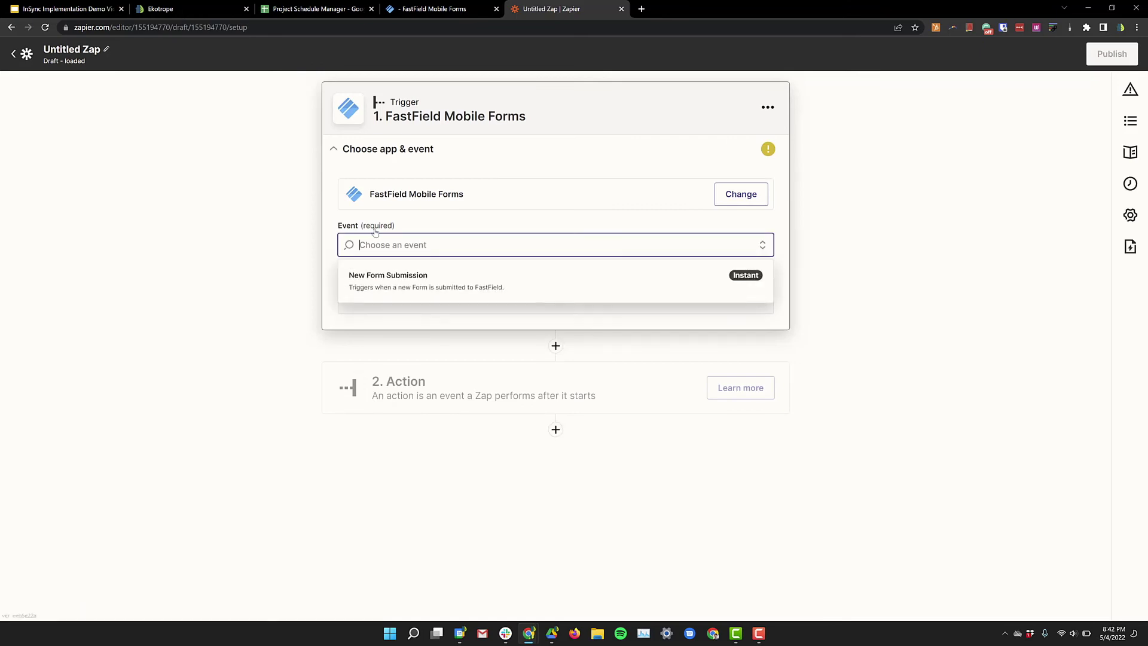
click(424, 290)
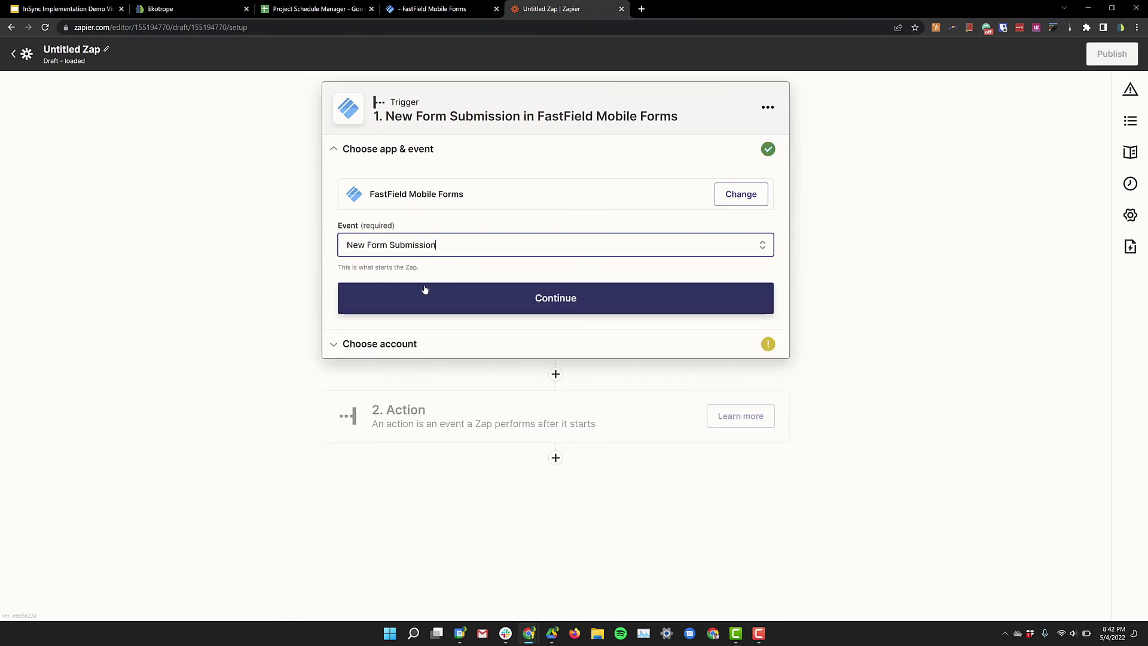
click(431, 297)
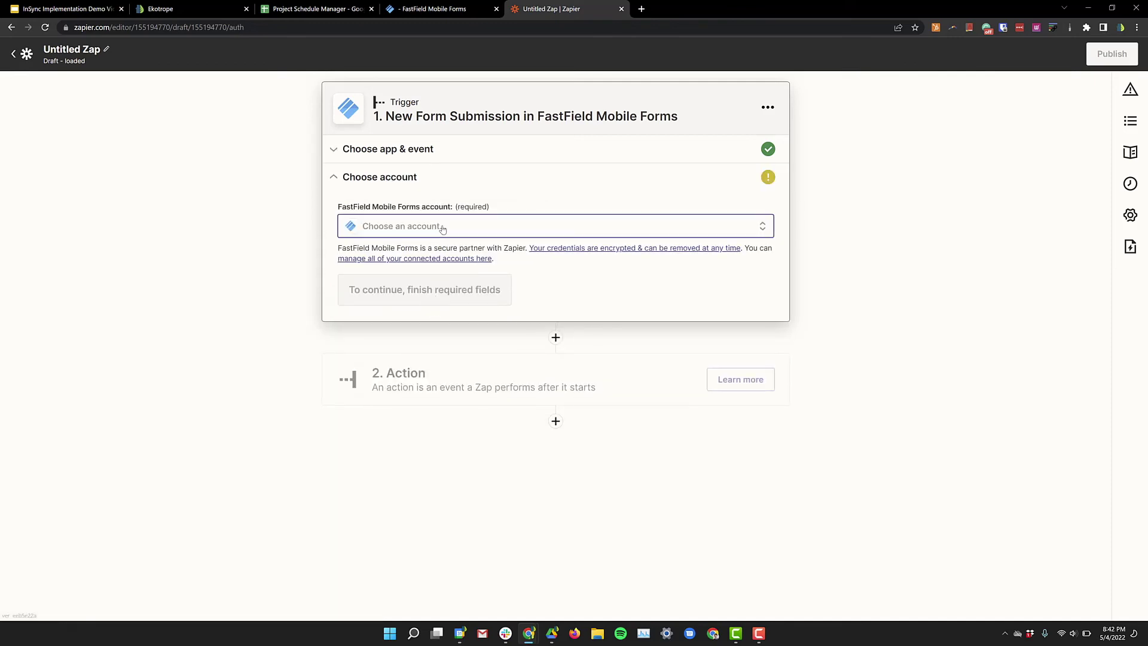
click(440, 235)
click(456, 345)
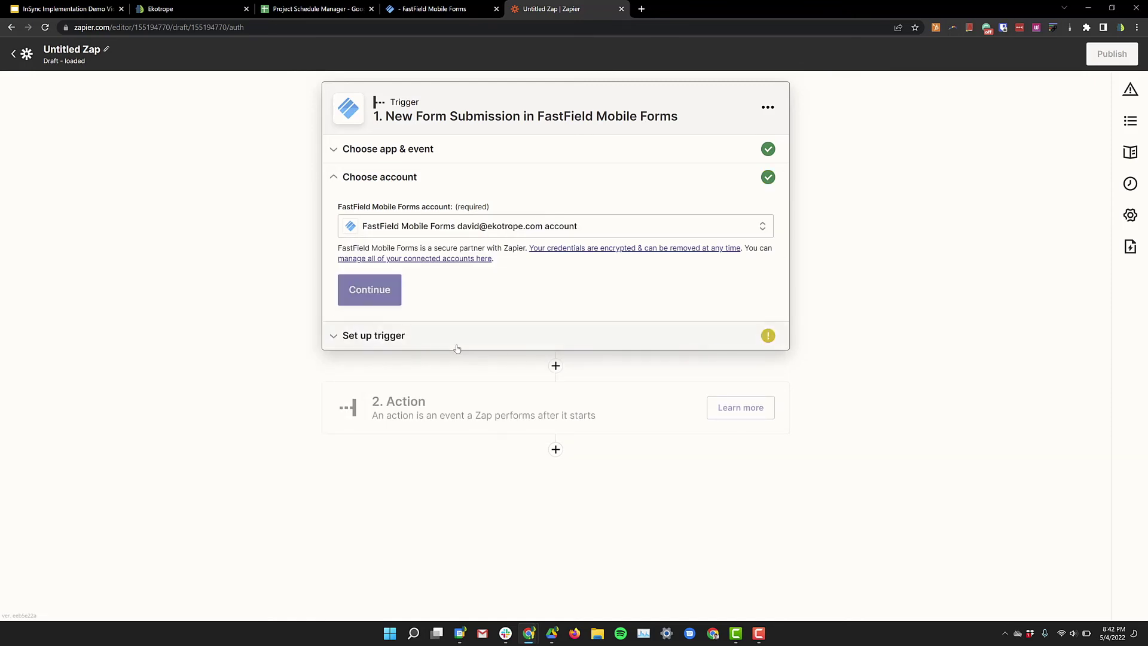
click(370, 289)
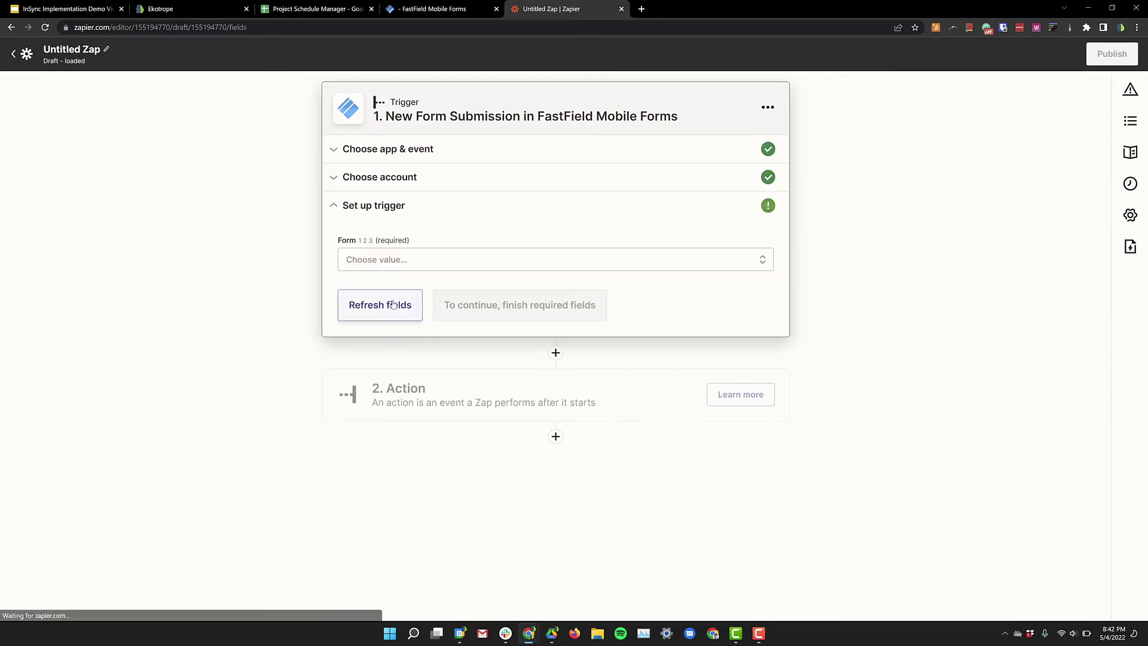
Step: Set the trigger form to Final HERS Inspection and test it to fetch a sample submission
click(432, 260)
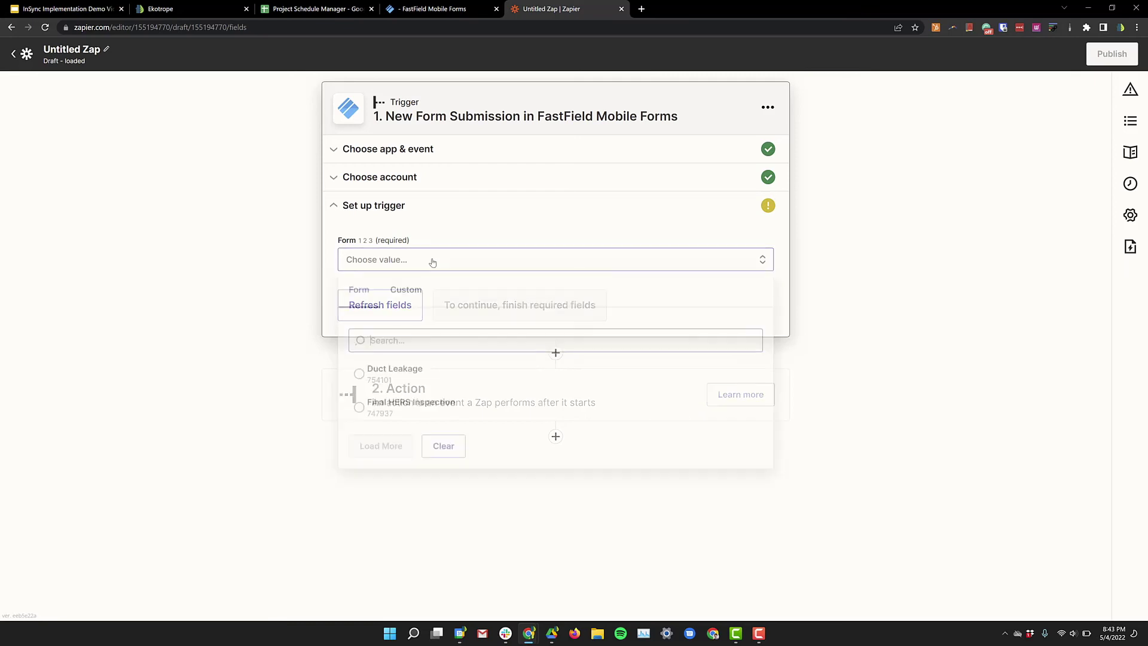
click(428, 418)
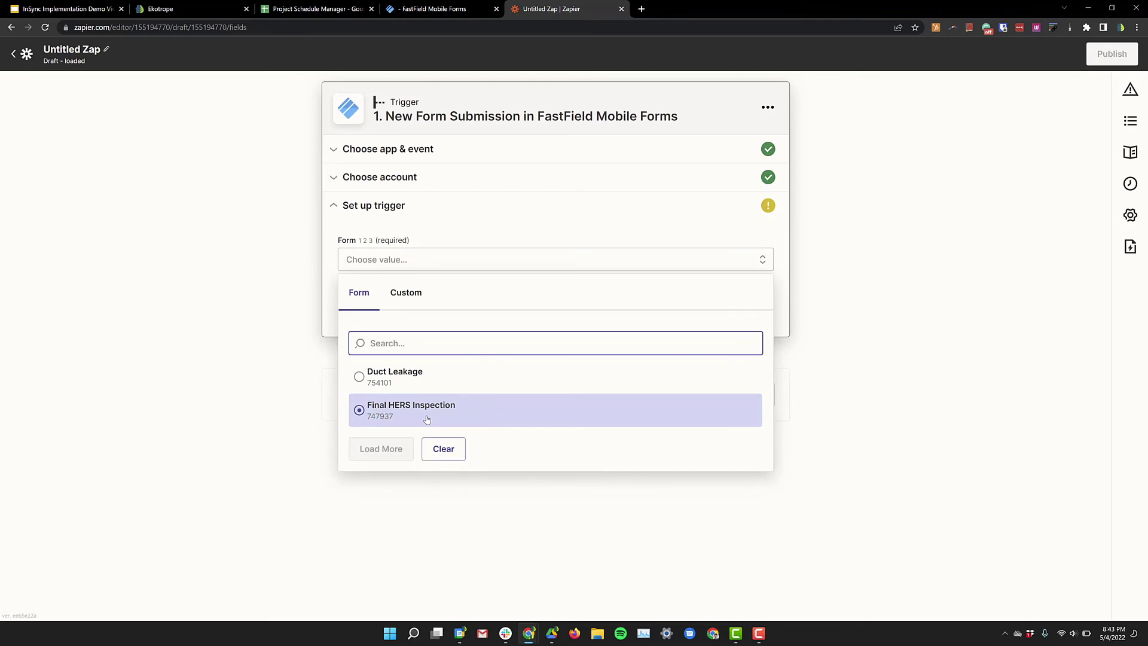
click(425, 419)
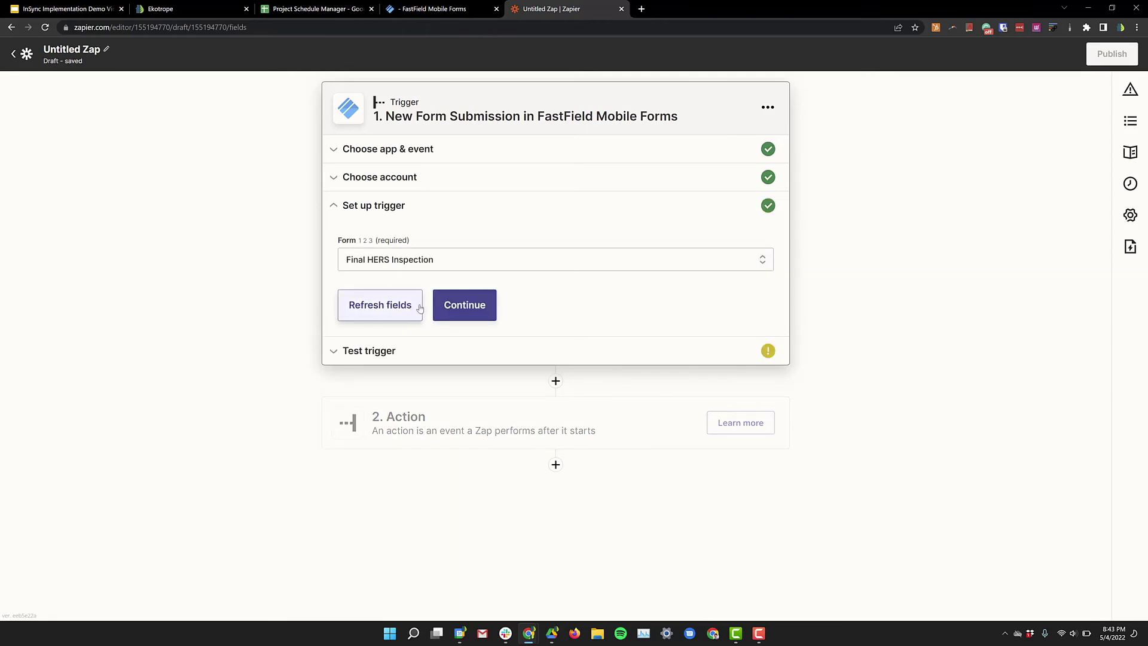
click(463, 305)
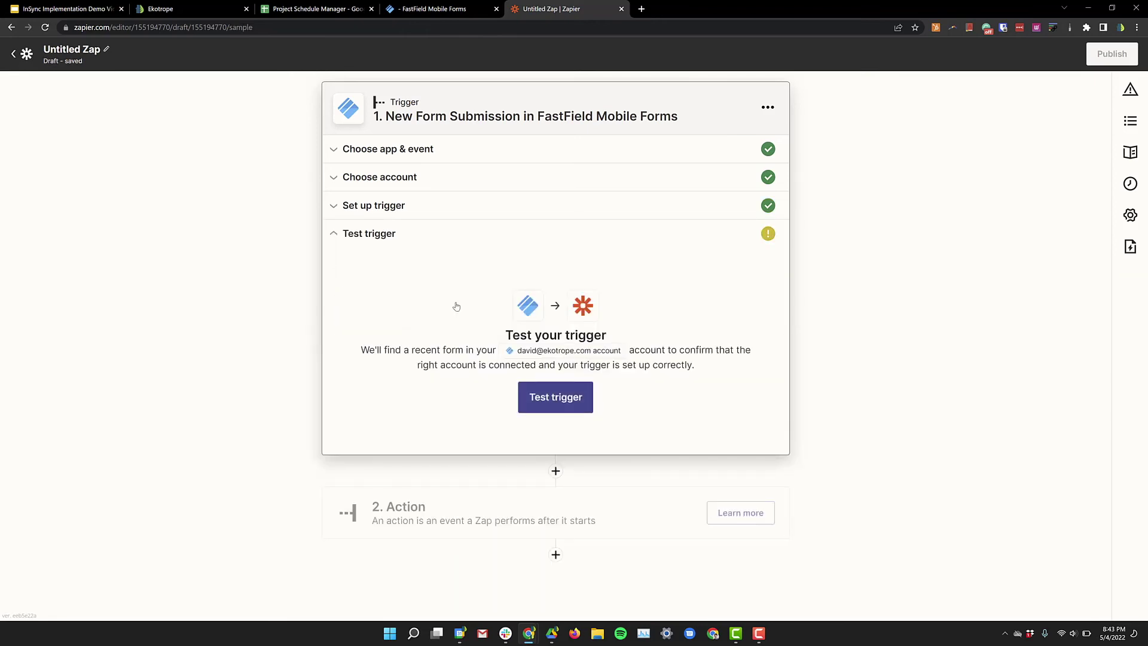
click(551, 399)
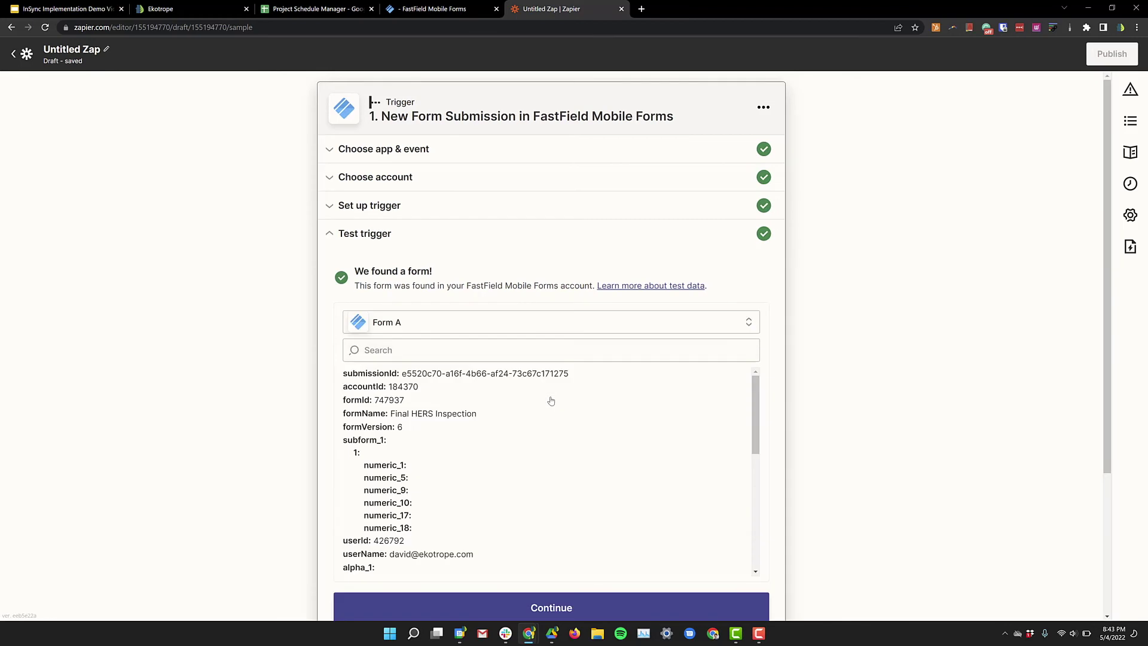
scroll(551, 401, down, 1)
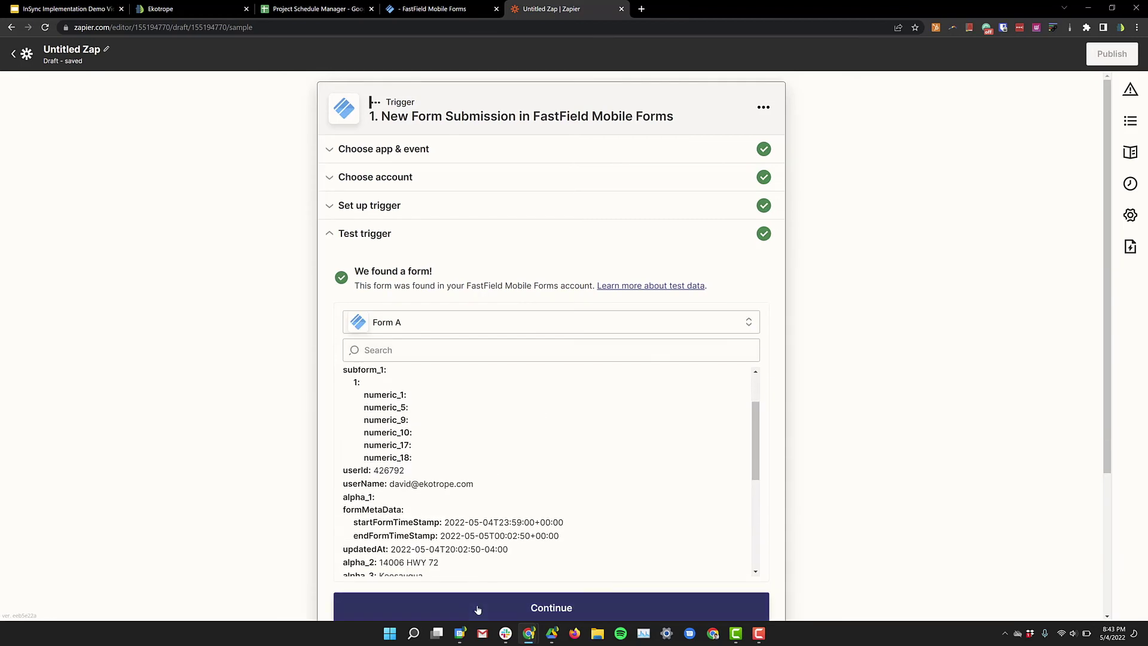
Step: Add a Dropbox Create Text File action linked to the connected Dropbox account
click(478, 608)
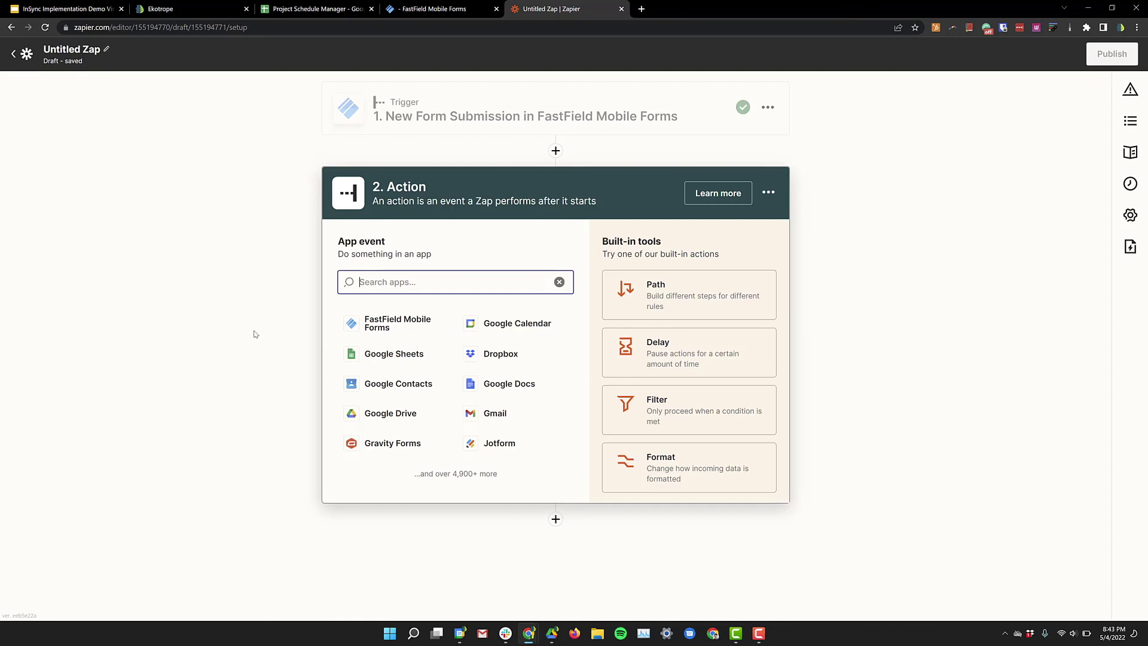
click(509, 359)
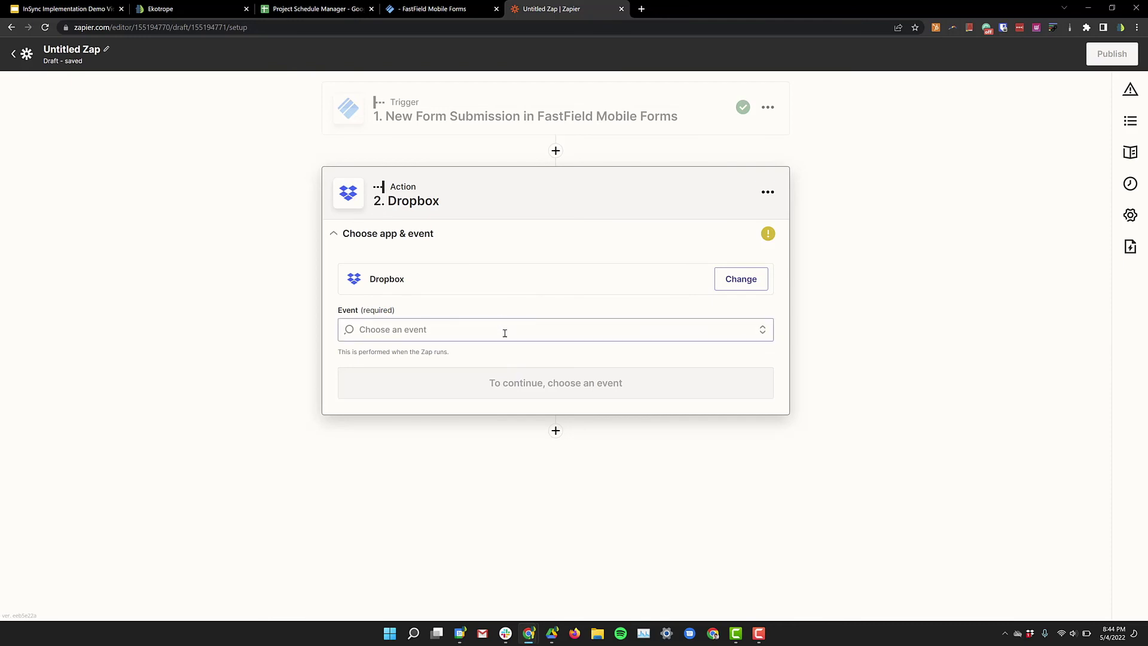
click(505, 332)
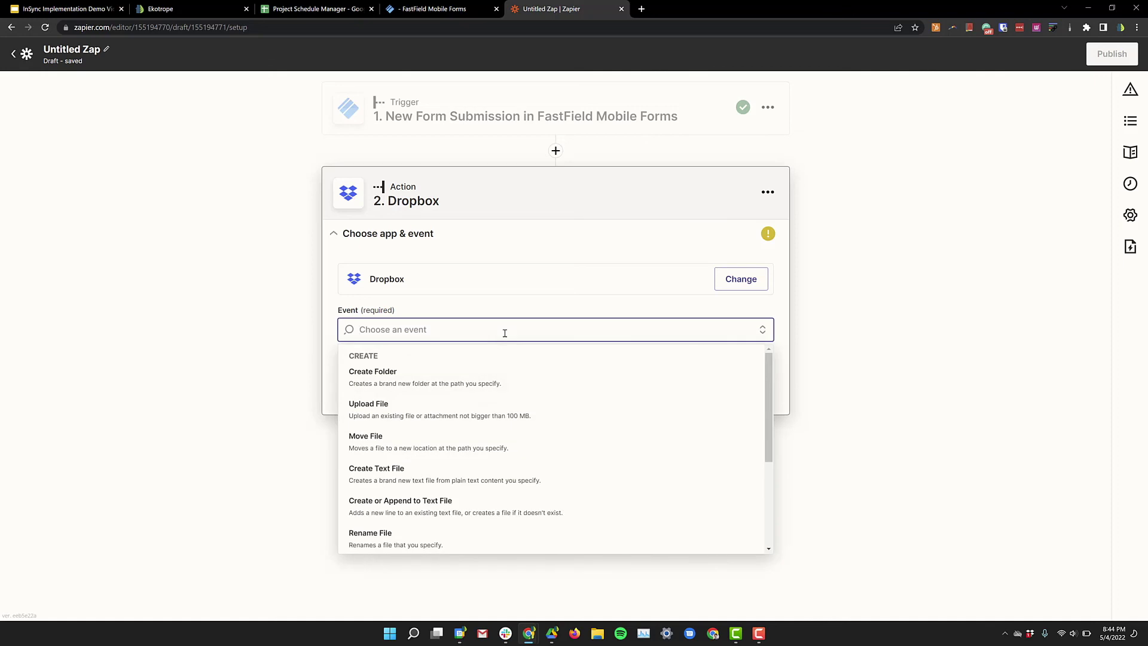
click(437, 476)
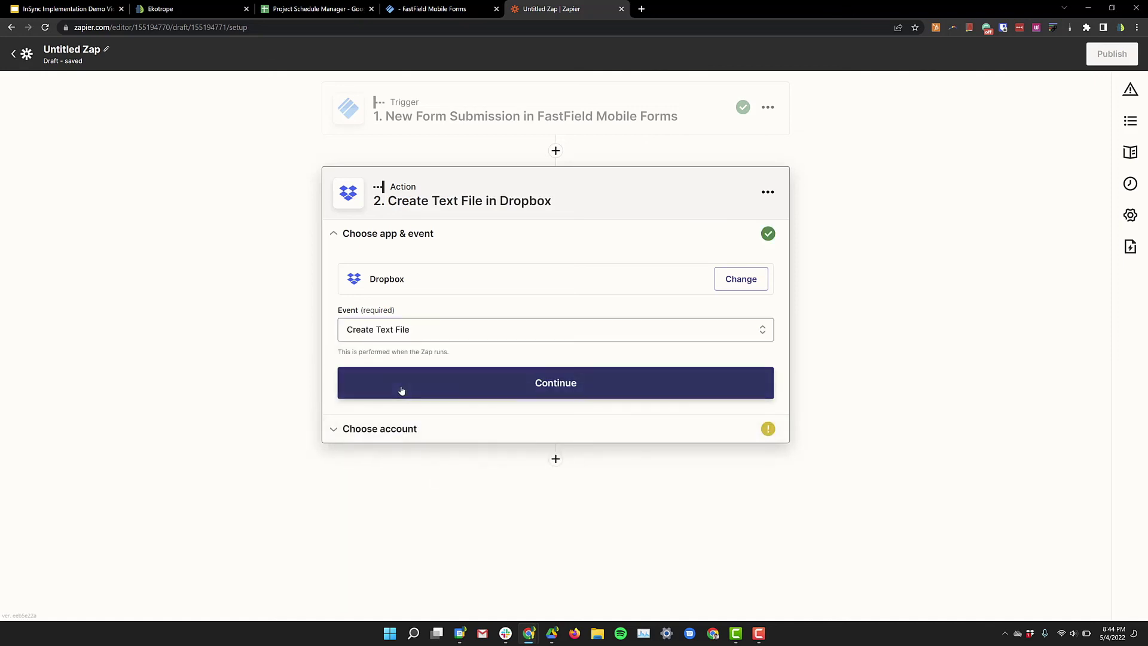
click(398, 389)
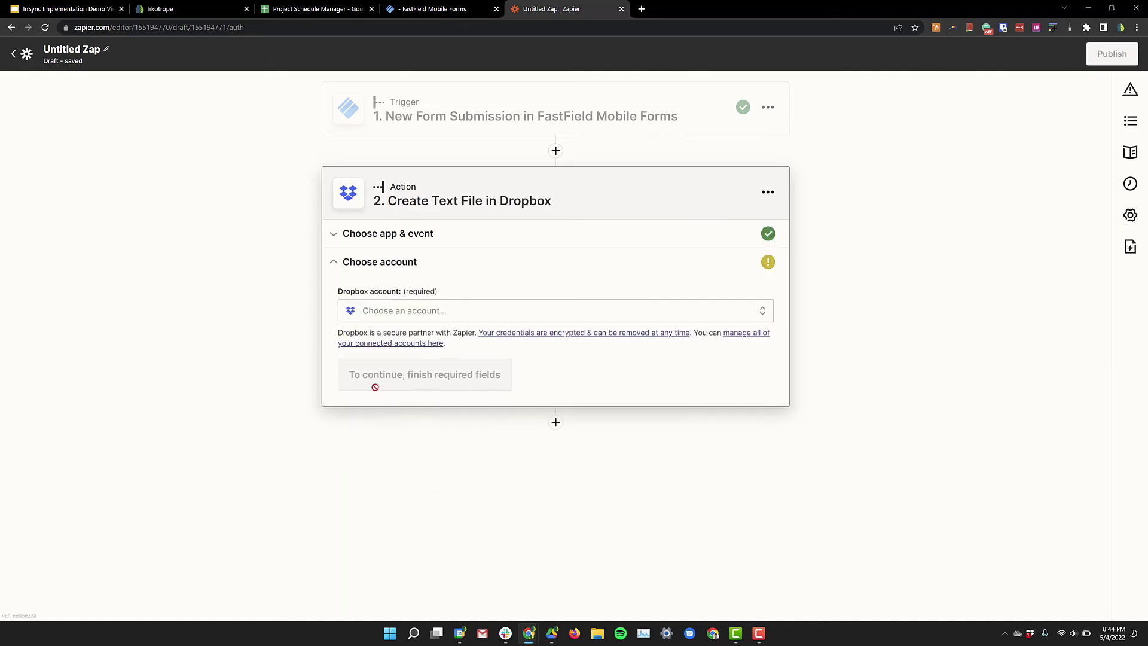
click(419, 317)
click(402, 407)
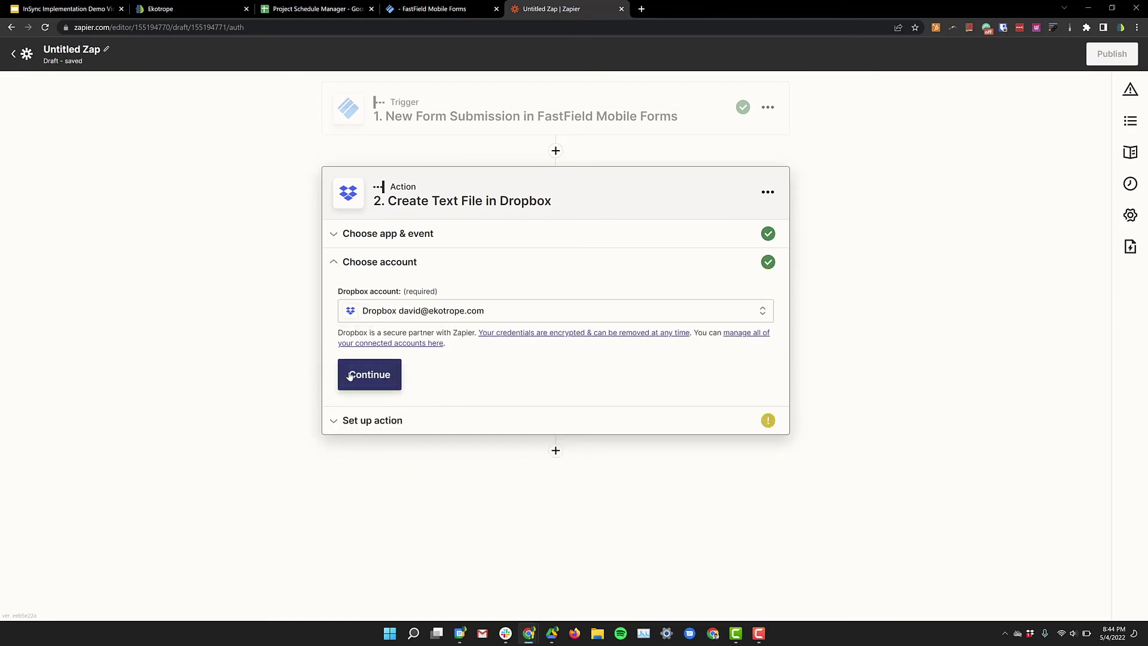
click(350, 376)
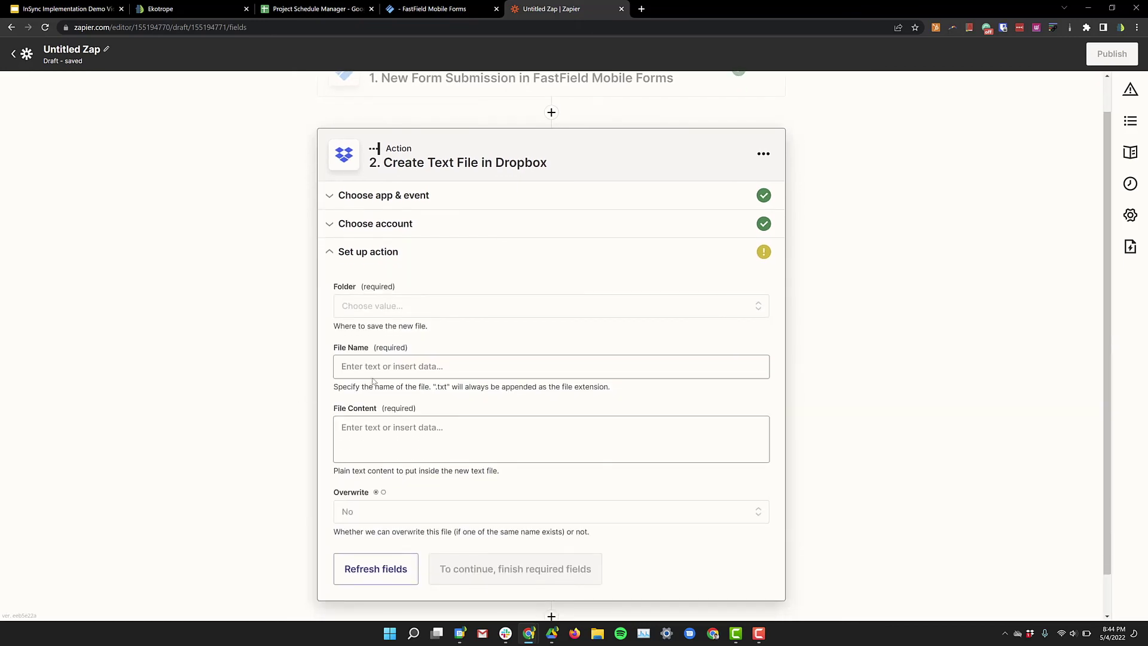
Step: Map File Name to the submission's alpha_2 (Street Address) field
click(378, 366)
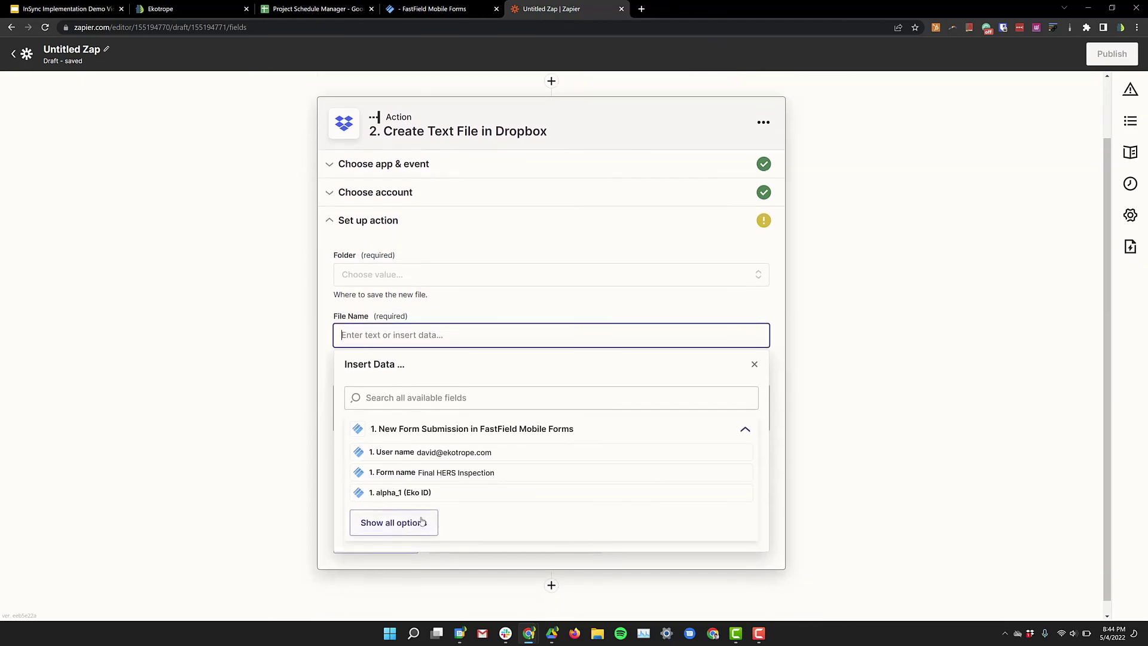
click(419, 523)
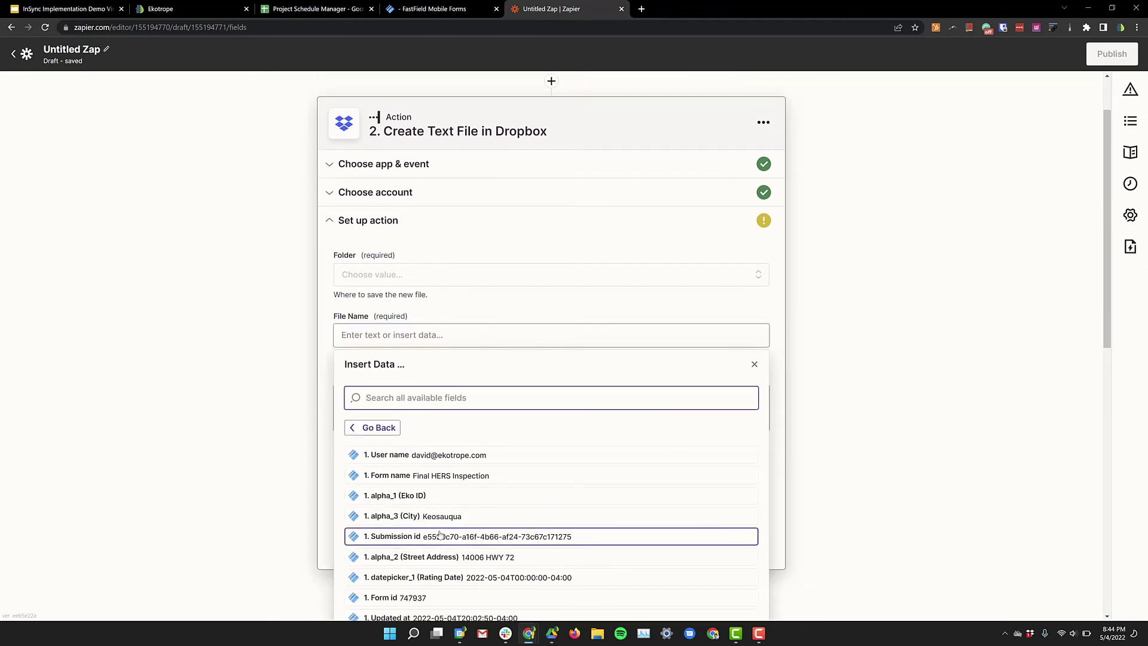
scroll(440, 534, down, 1)
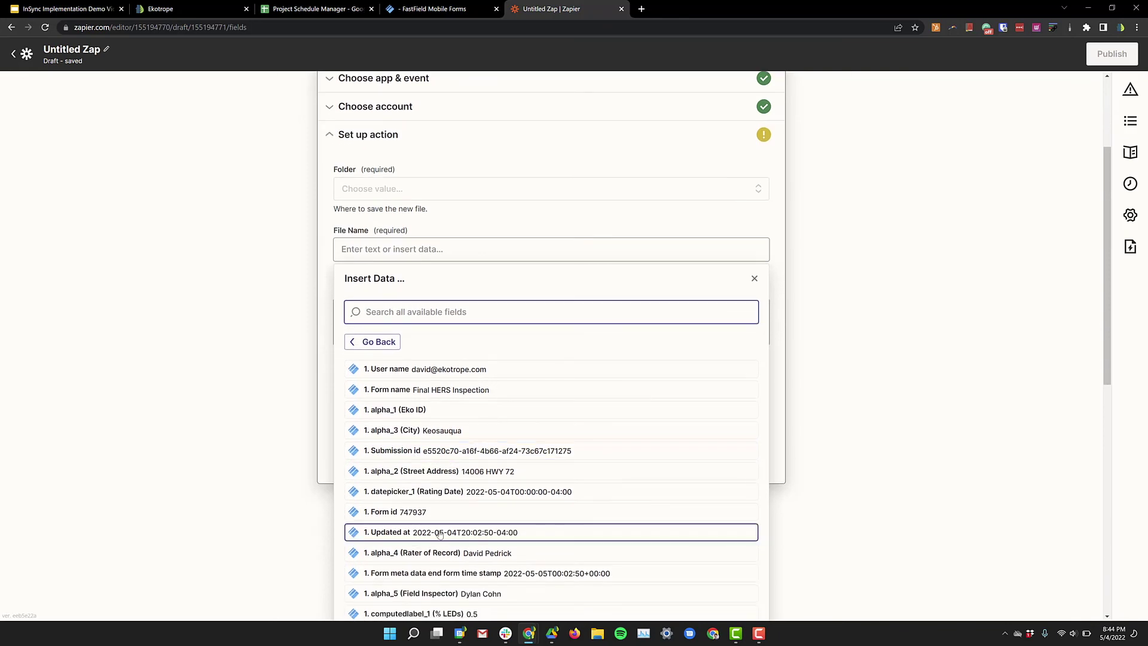
click(466, 476)
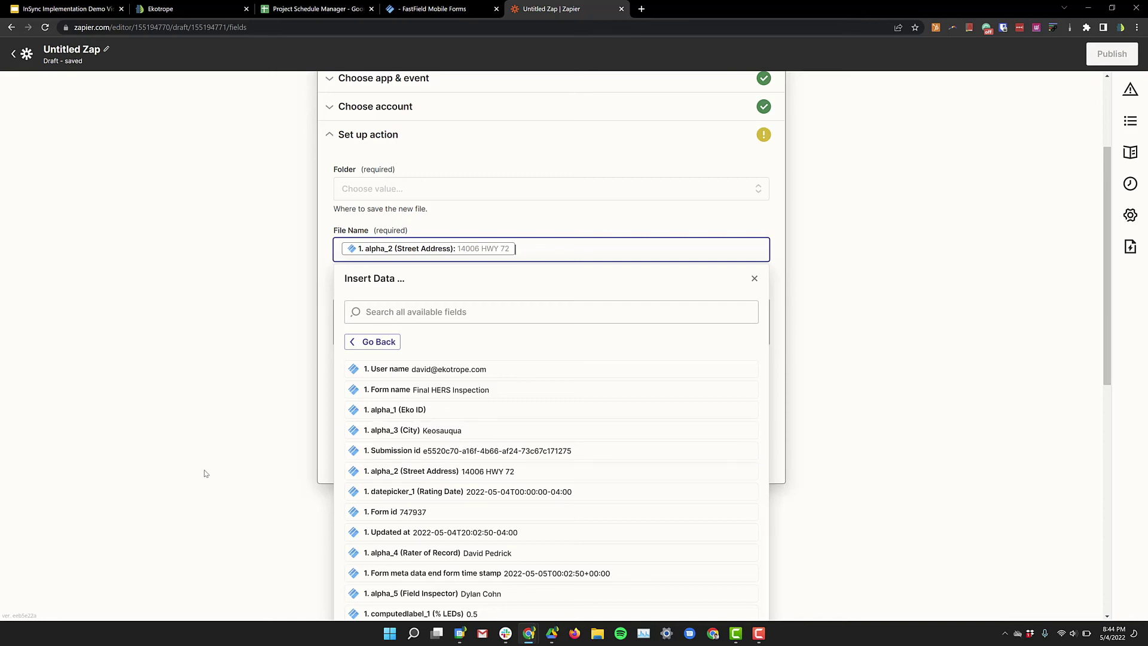
click(226, 458)
click(385, 379)
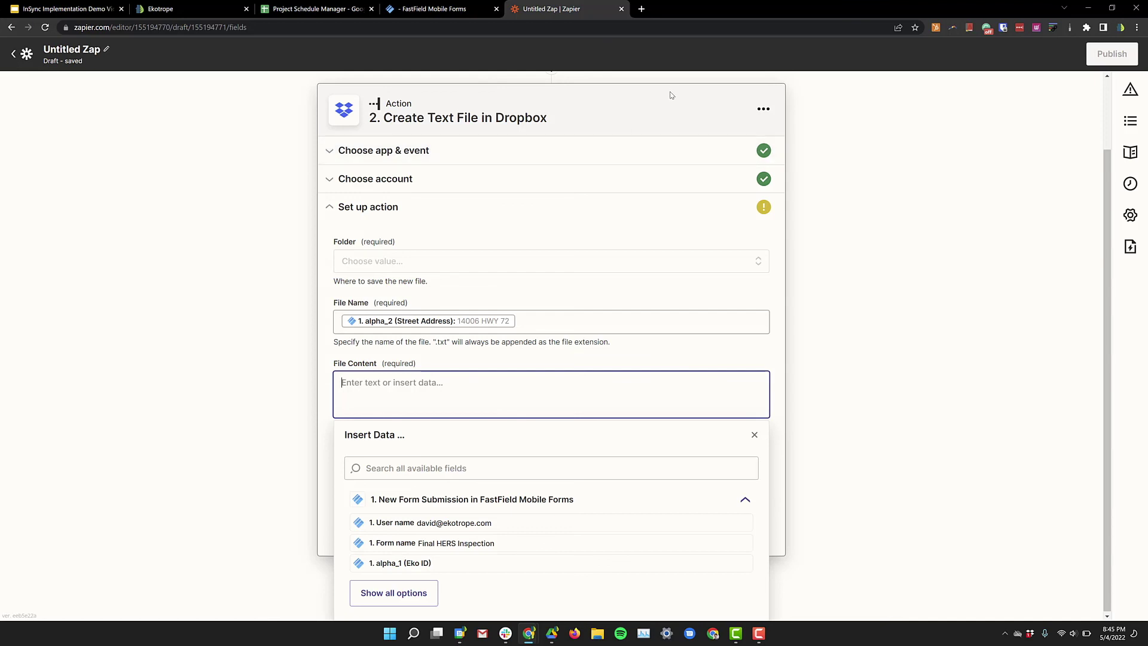
Step: Paste the JSON template into File Content and replace the 'Sample textbox' projectId with alpha_1 (Eko ID)
click(1088, 9)
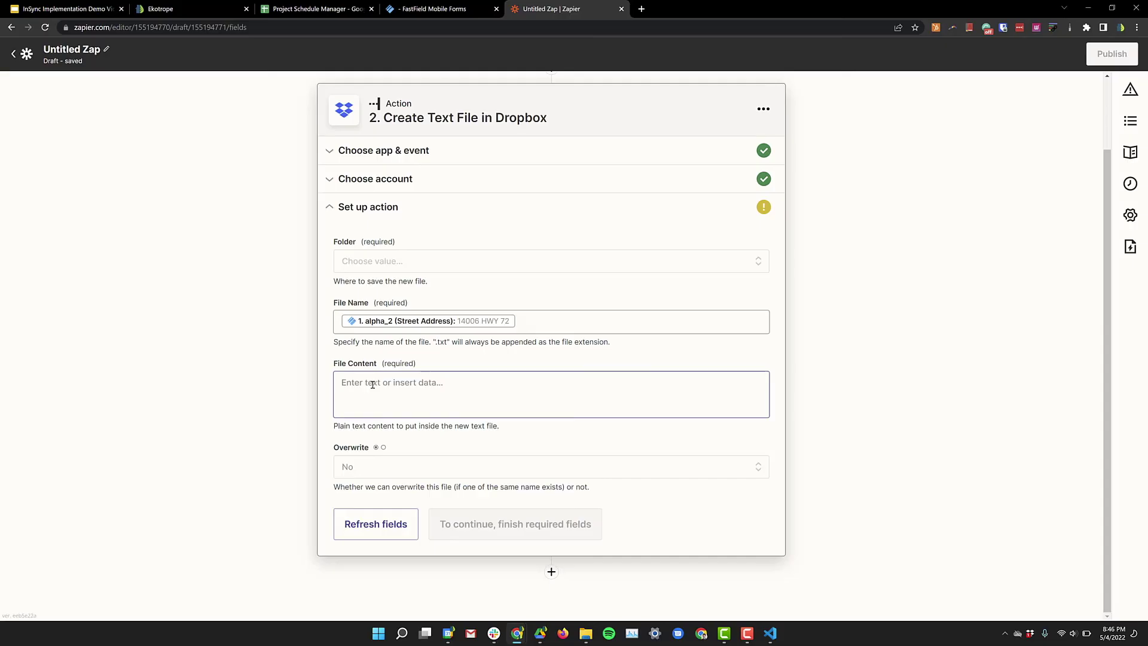
click(373, 384)
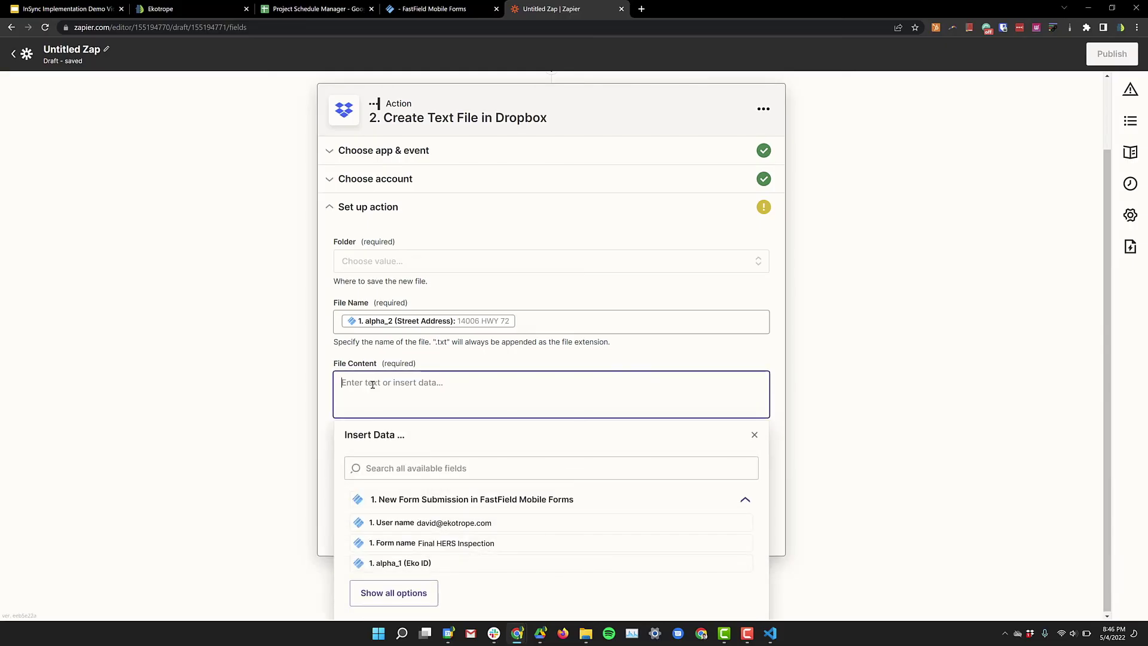
key(ctrl+v)
scroll(372, 385, up, 4)
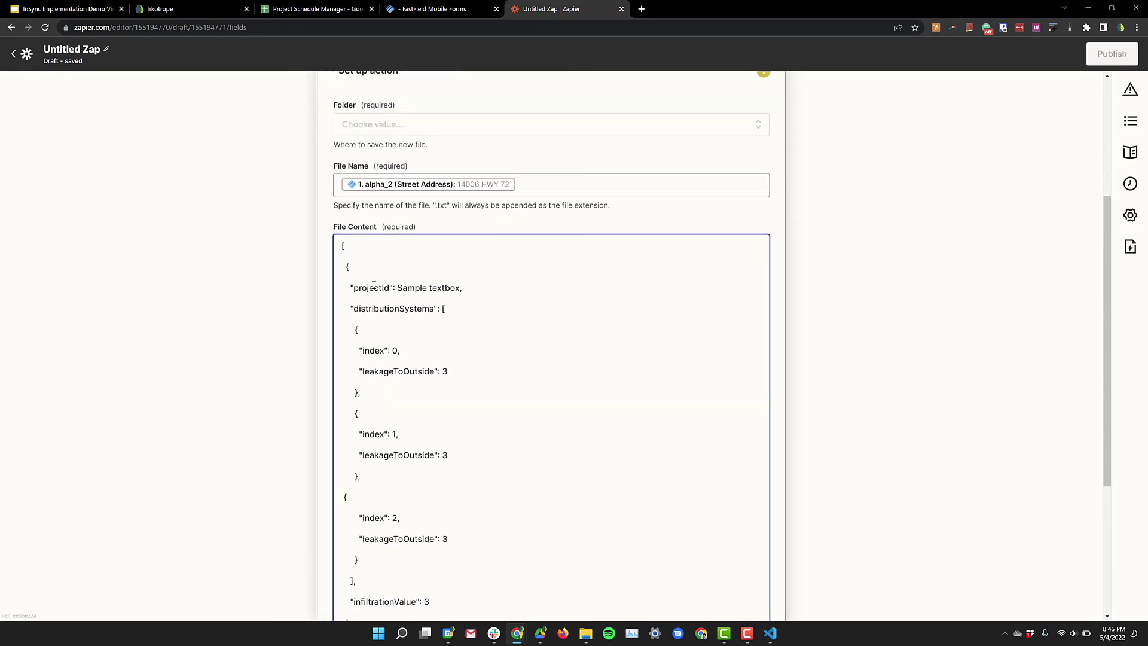
drag(351, 290, 395, 288)
click(397, 289)
drag(406, 289, 461, 287)
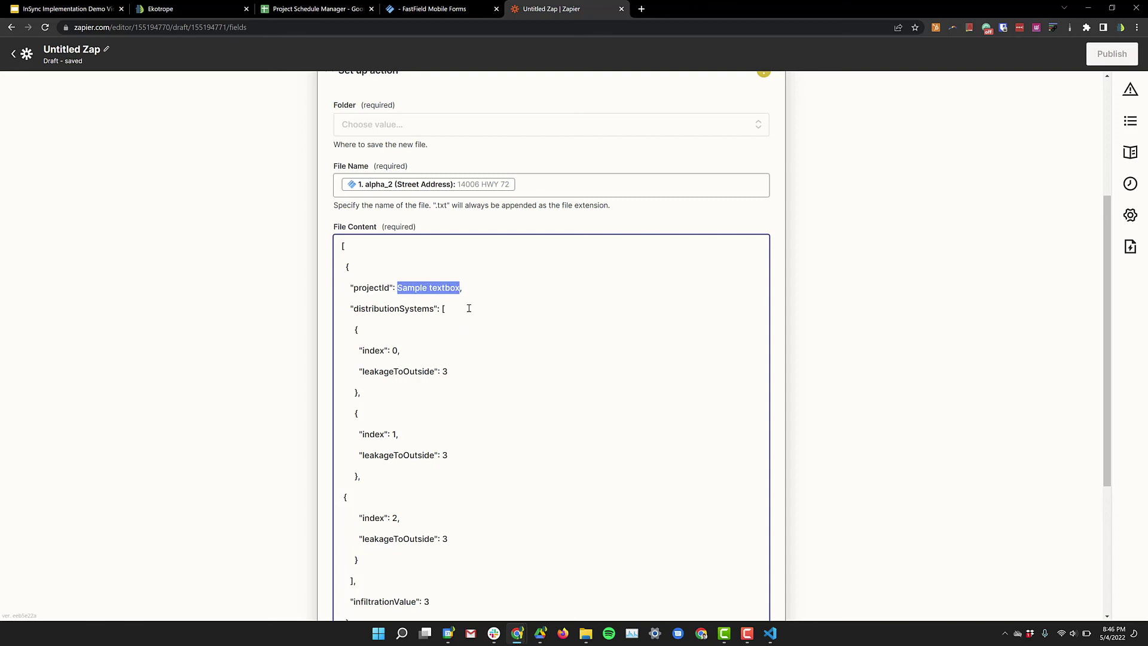
key(BackSpace)
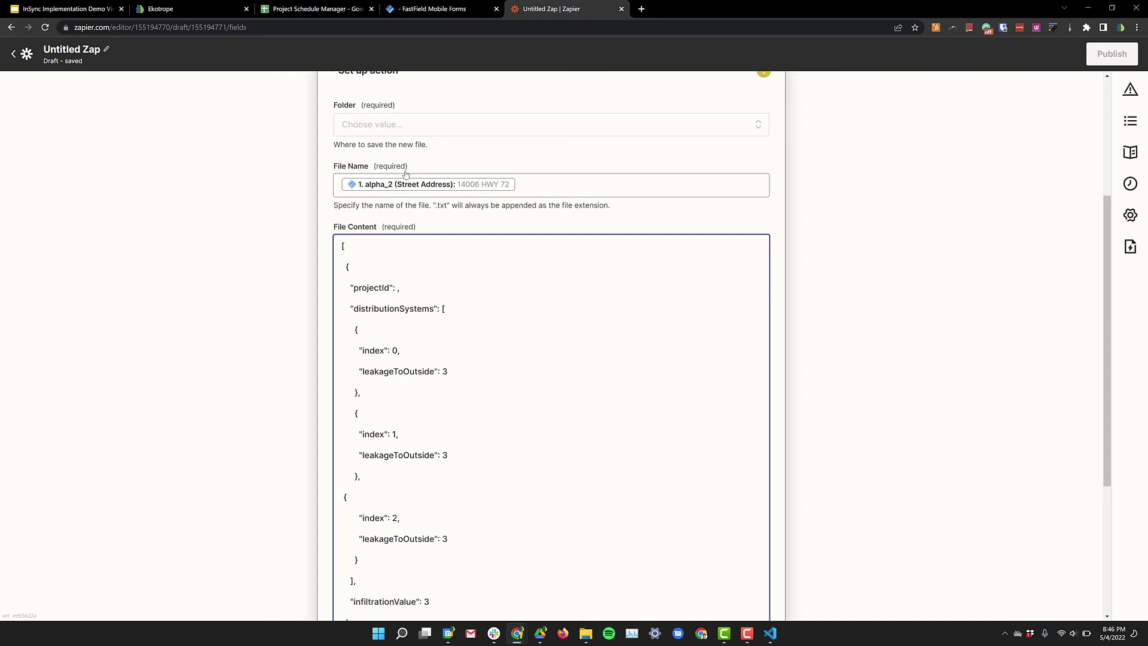
click(402, 337)
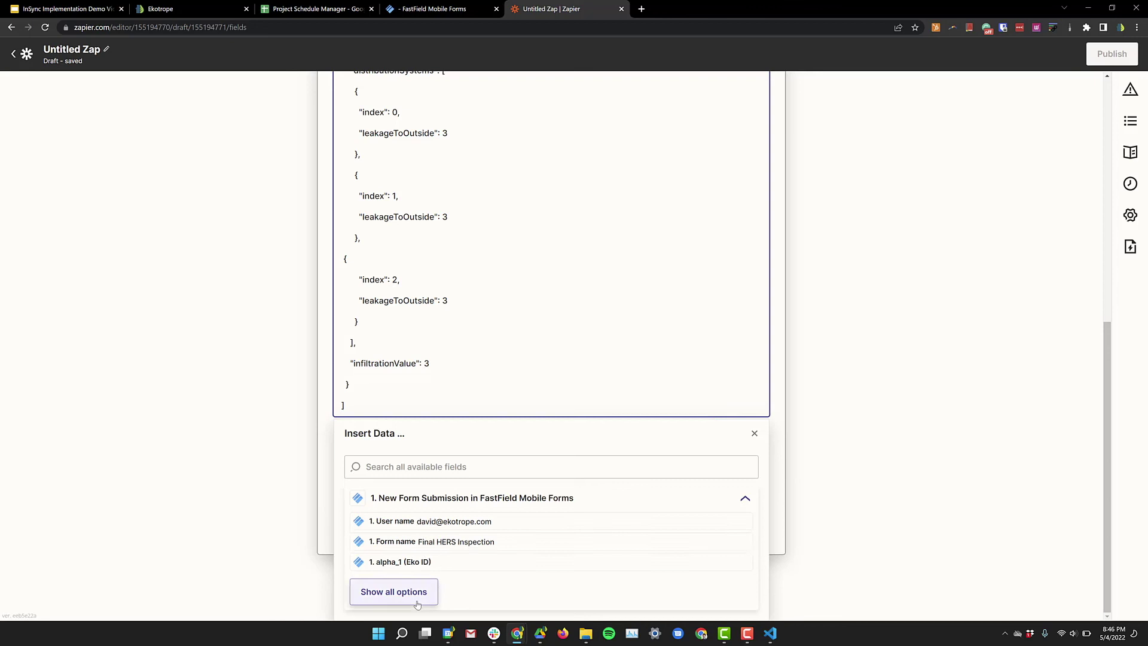
click(425, 564)
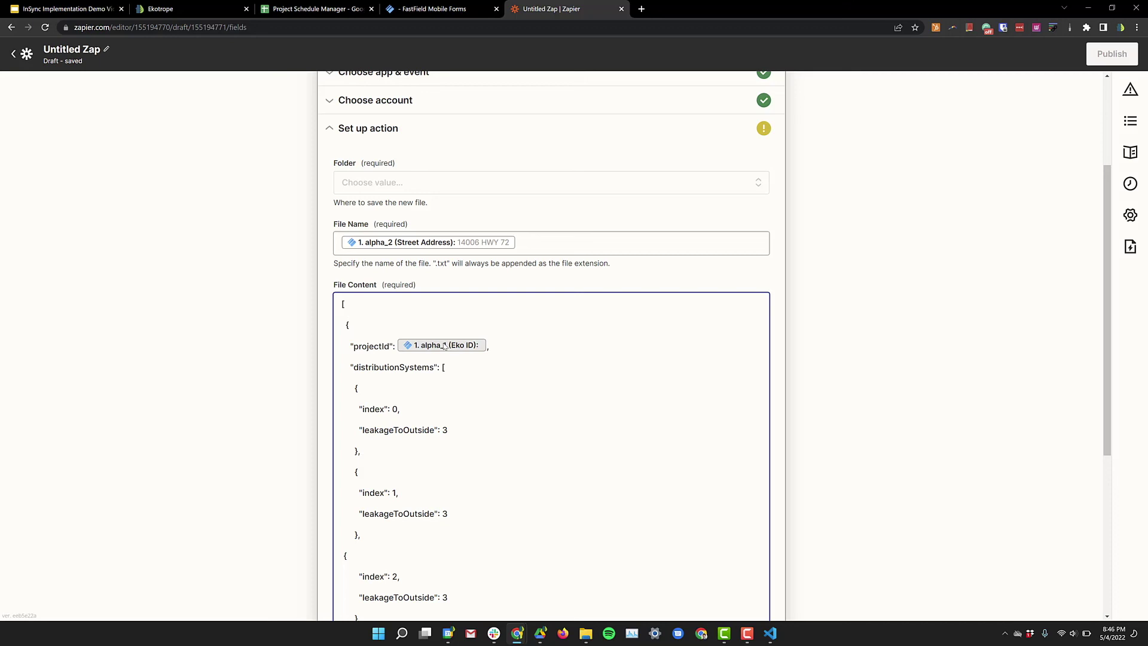
Step: Replace the first leakageToOutside value 3 with numeric_1, System 1 Leakage to Outside, found by searching 'leak'
double_click(395, 409)
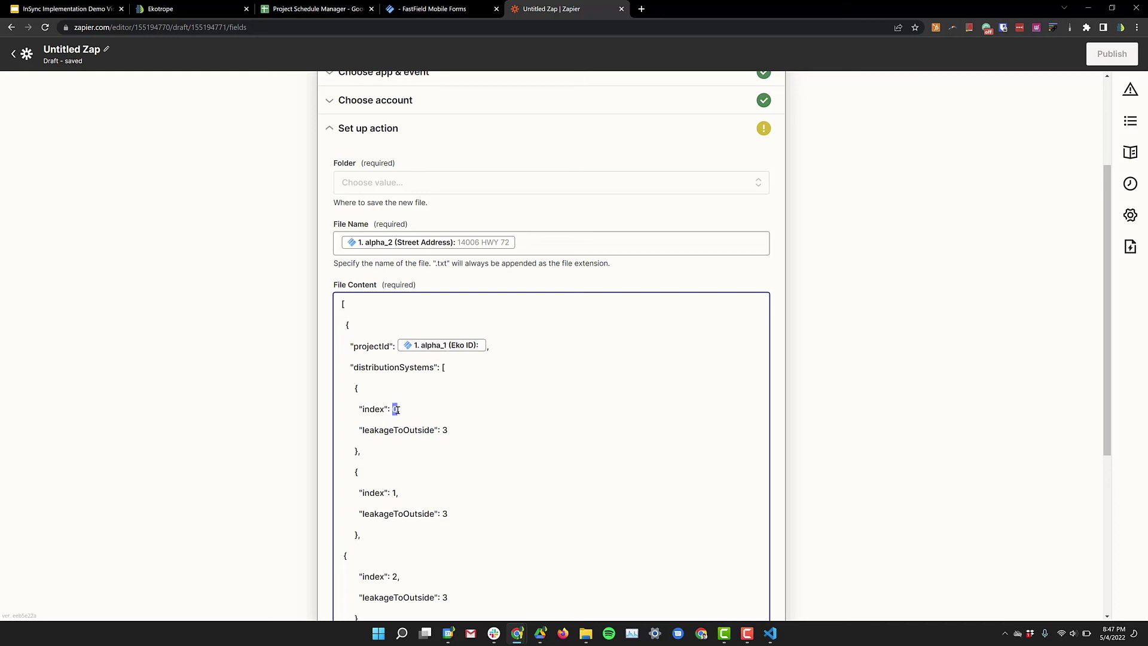
double_click(445, 430)
key(BackSpace)
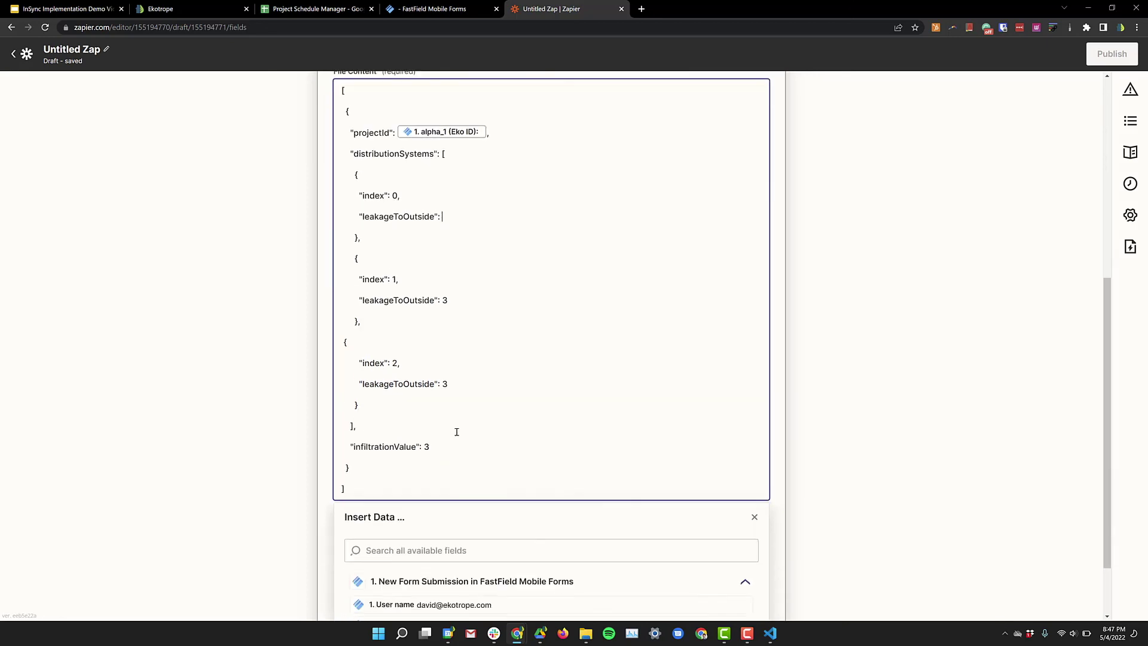
click(448, 467)
text(lea)
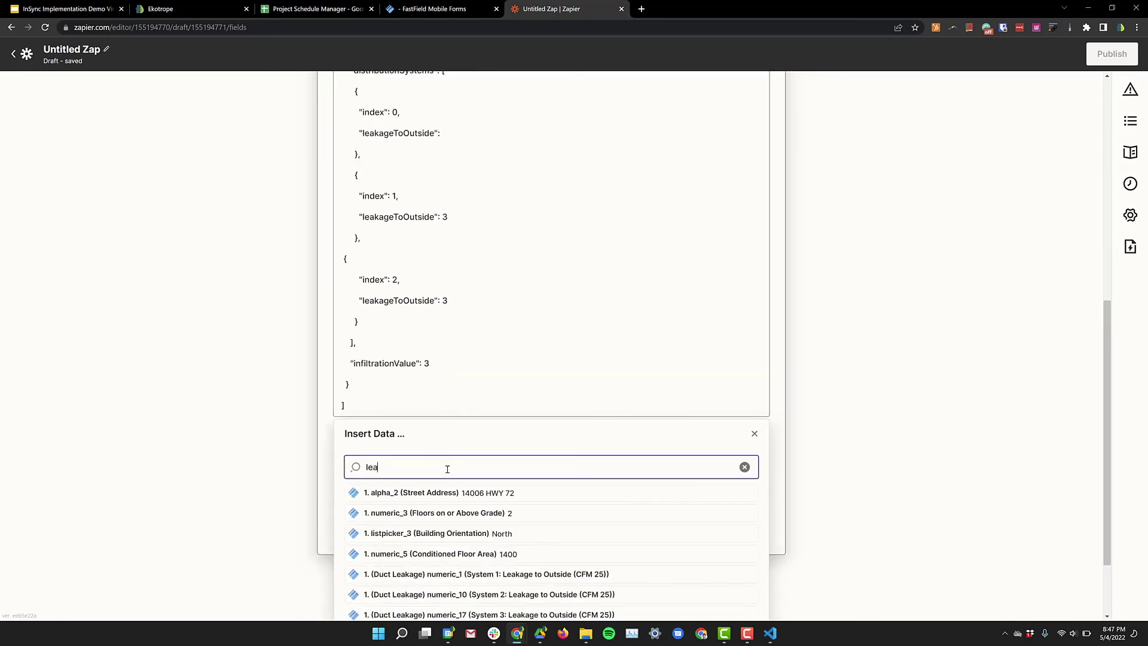
text(k)
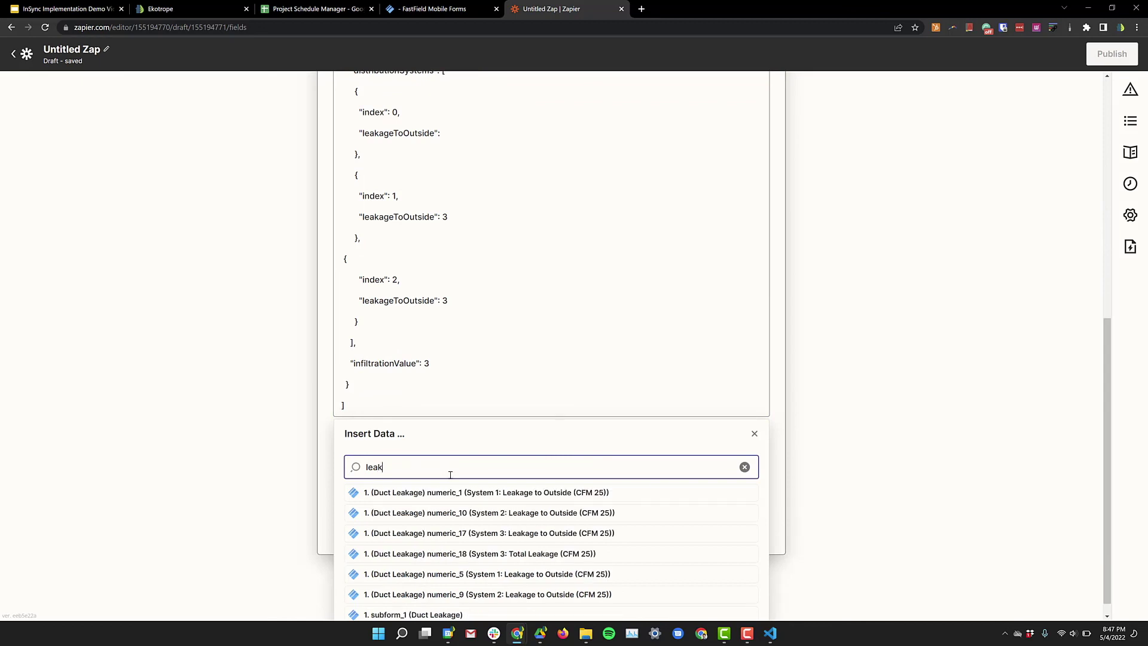
click(453, 494)
Step: Close the submission field list and continue to the Dropbox action test
click(441, 247)
scroll(431, 263, up, 1)
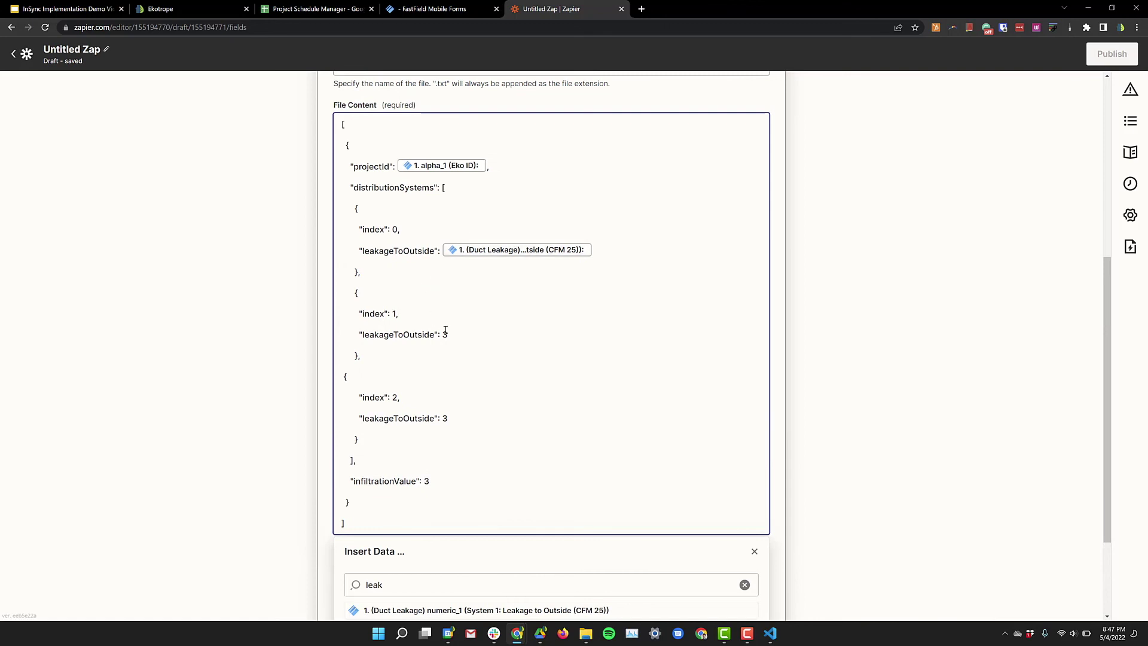
scroll(445, 330, down, 1)
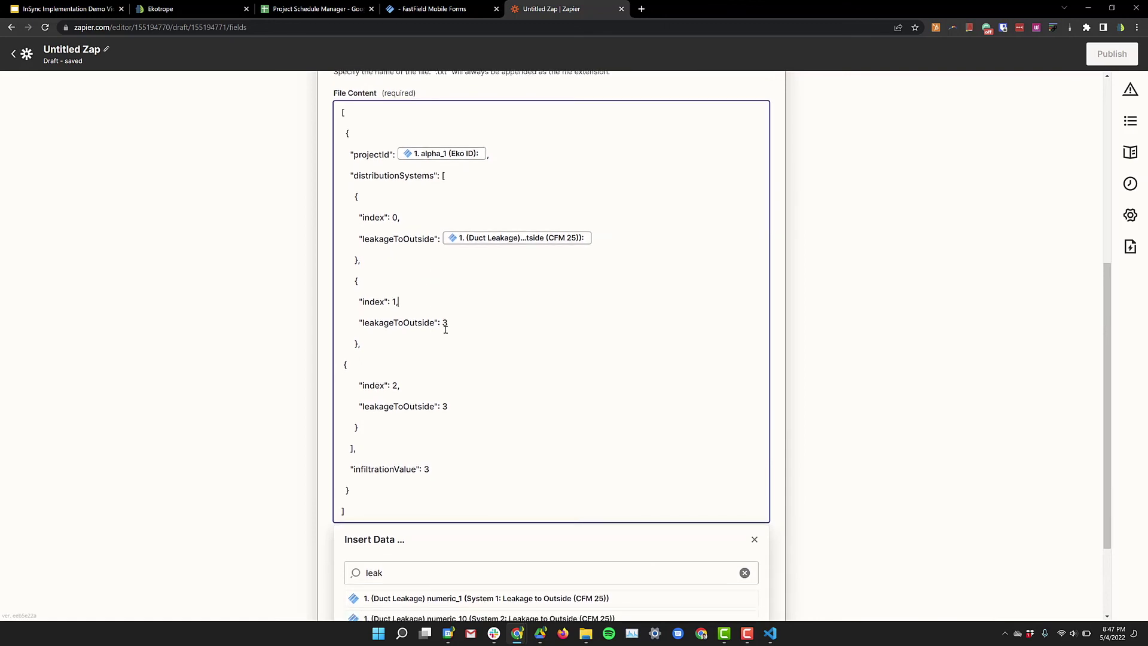
click(784, 421)
scroll(784, 419, down, 1)
scroll(784, 420, down, 1)
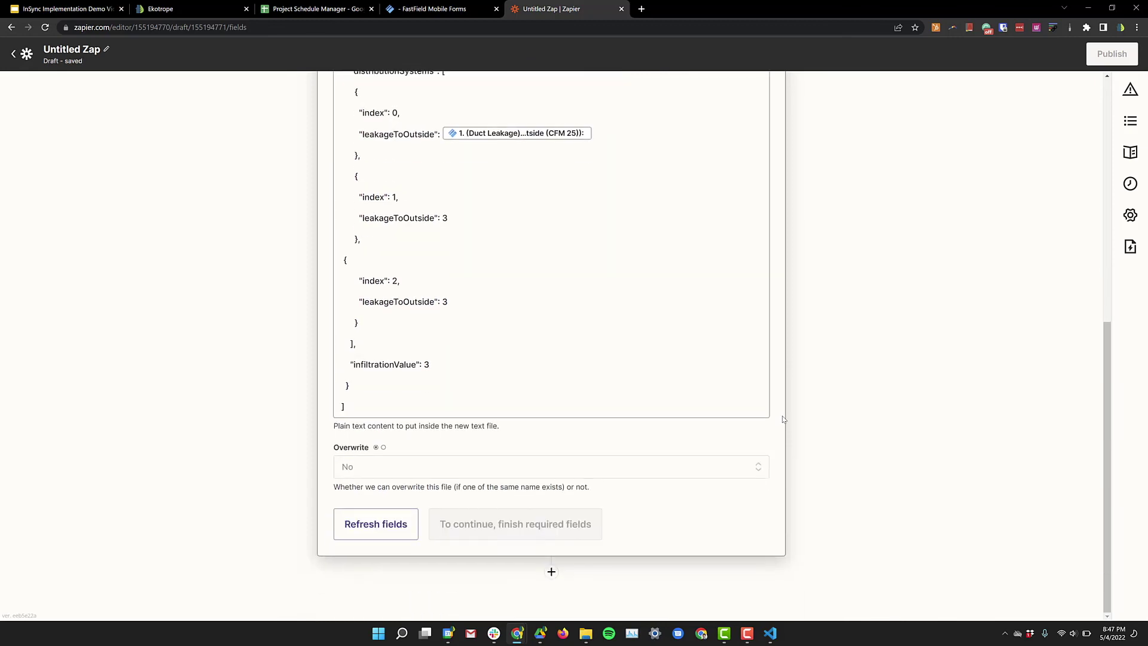
click(451, 506)
scroll(514, 514, down, 6)
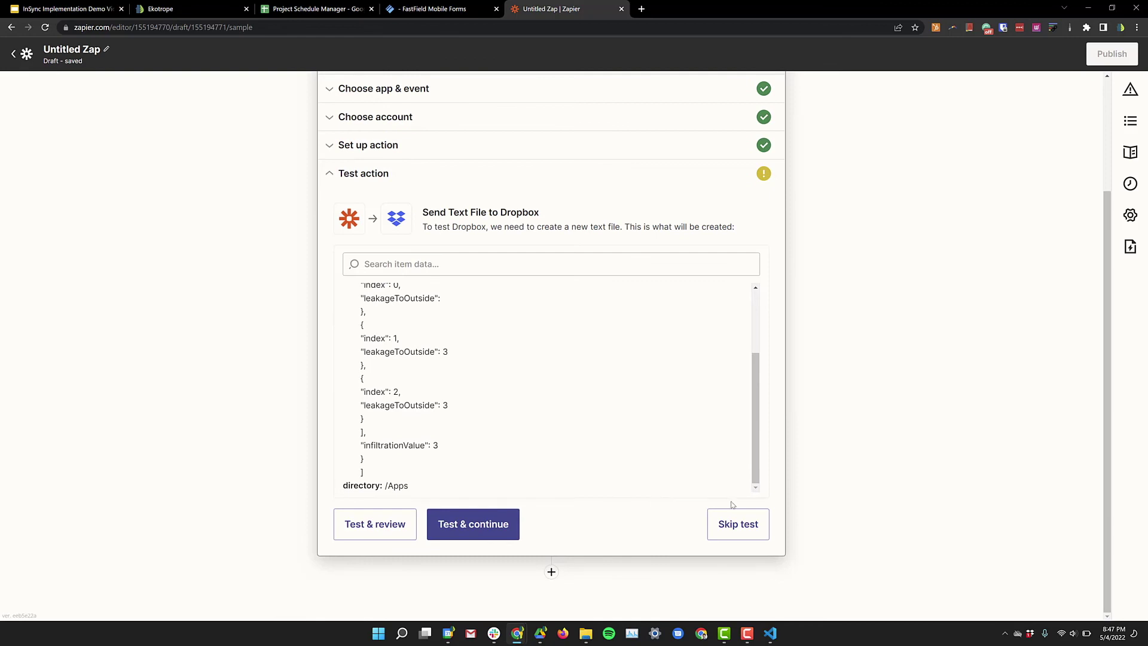
Step: Skip the Dropbox action test, then publish the Zap with Publish & Turn On
click(738, 525)
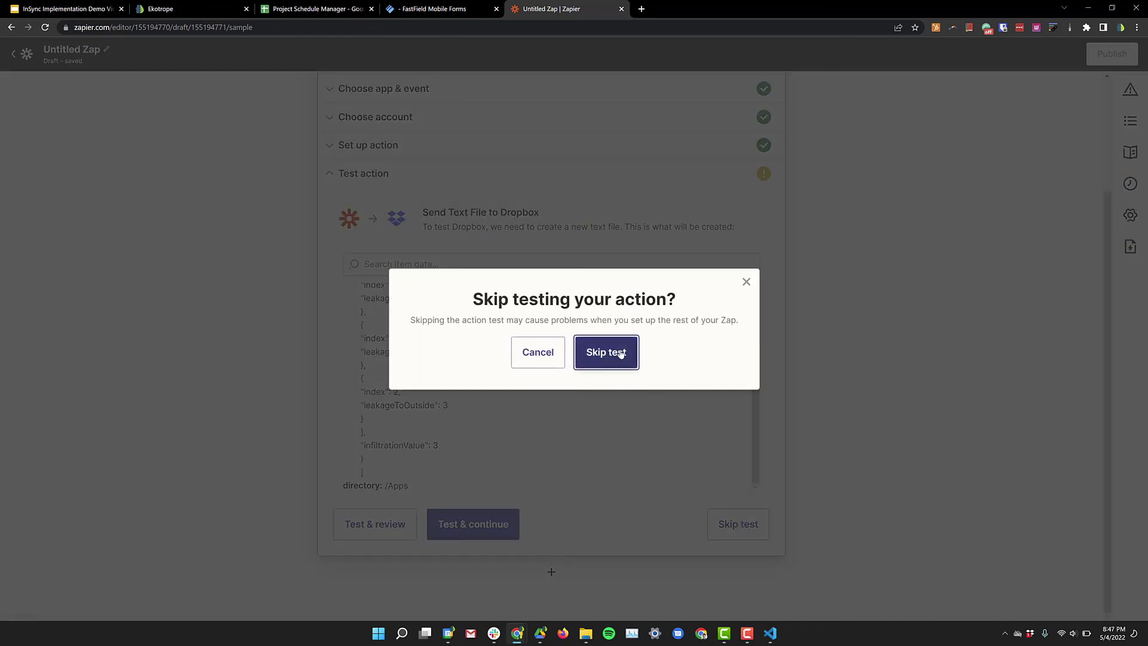
click(607, 352)
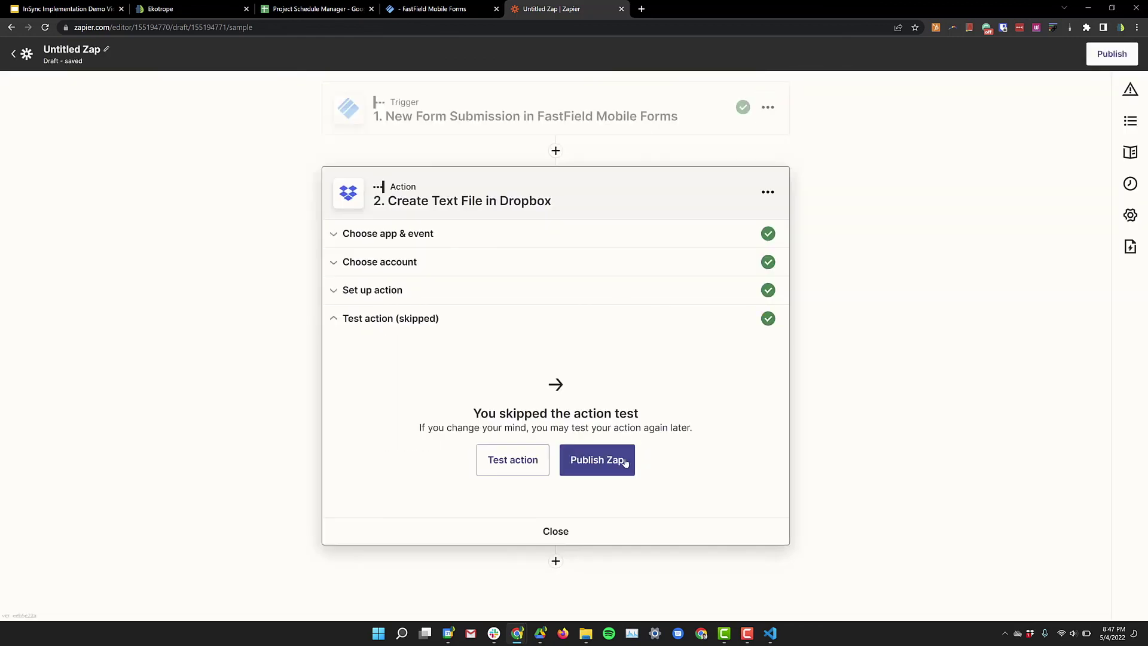
click(623, 462)
click(612, 350)
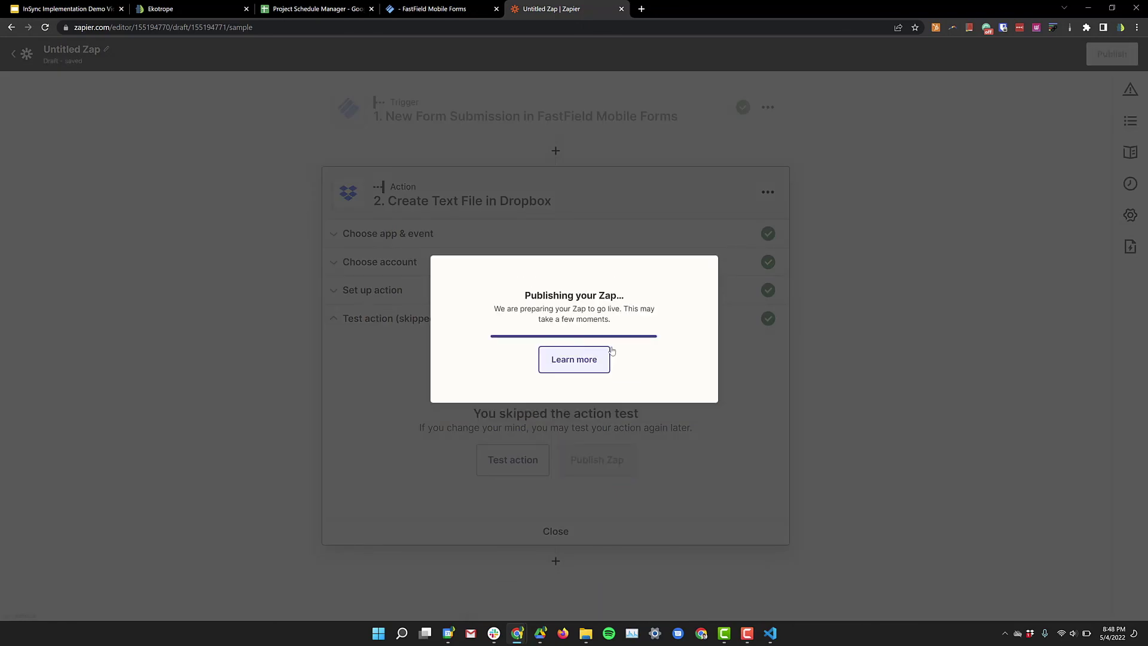